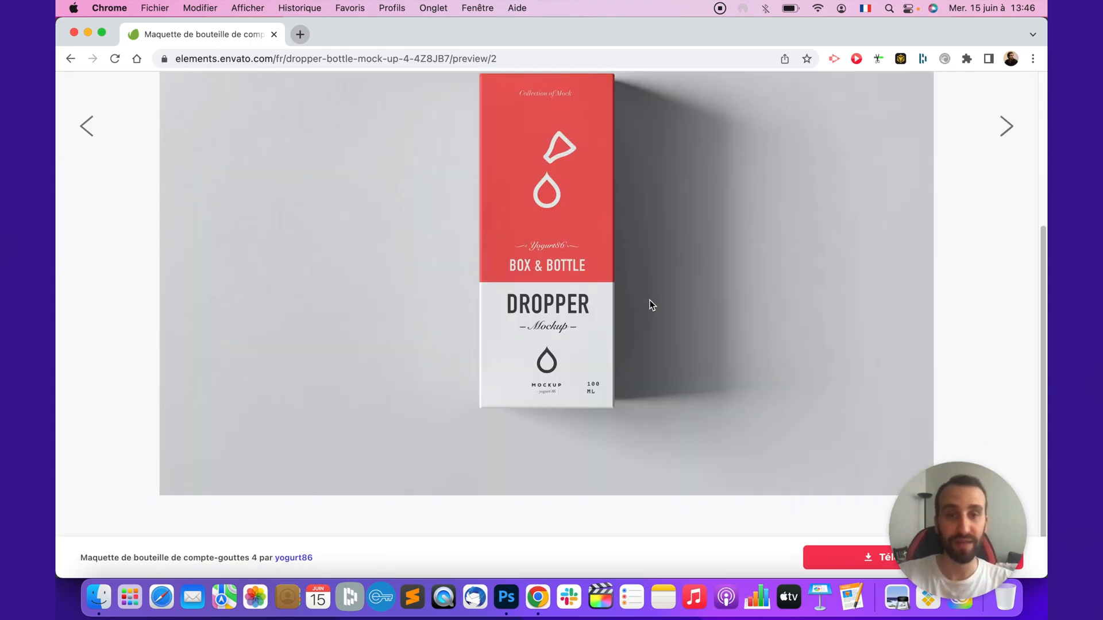
Browse the preview images of the dropper bottle mockup, from the box alone to the standing bottle.
left_click(649, 298)
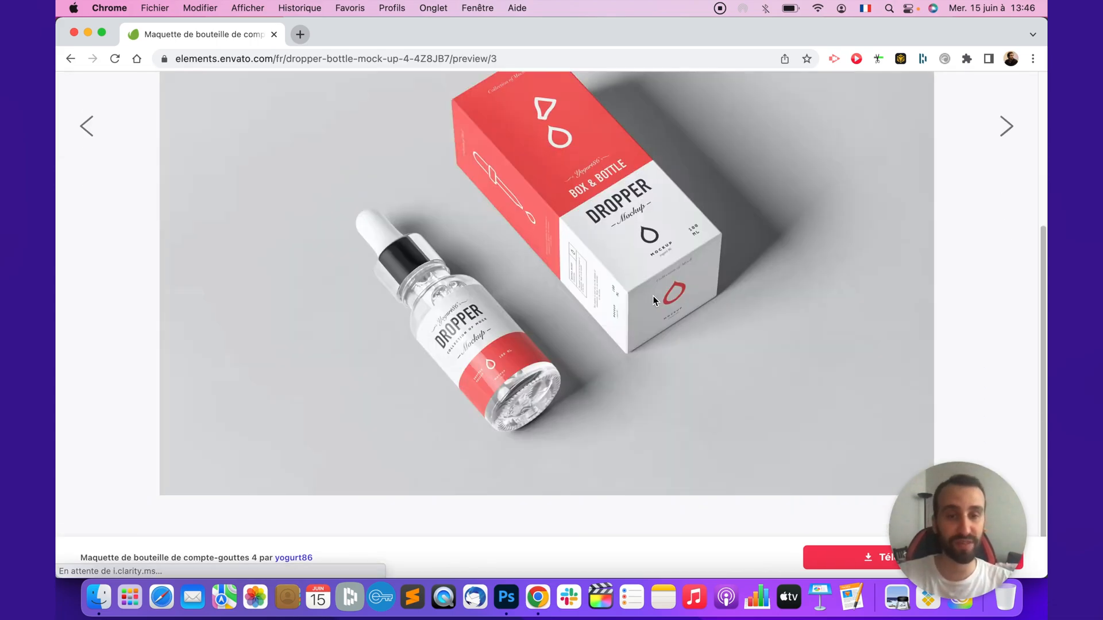
scroll(765, 310, "down", 3)
scroll(764, 311, "up", 2)
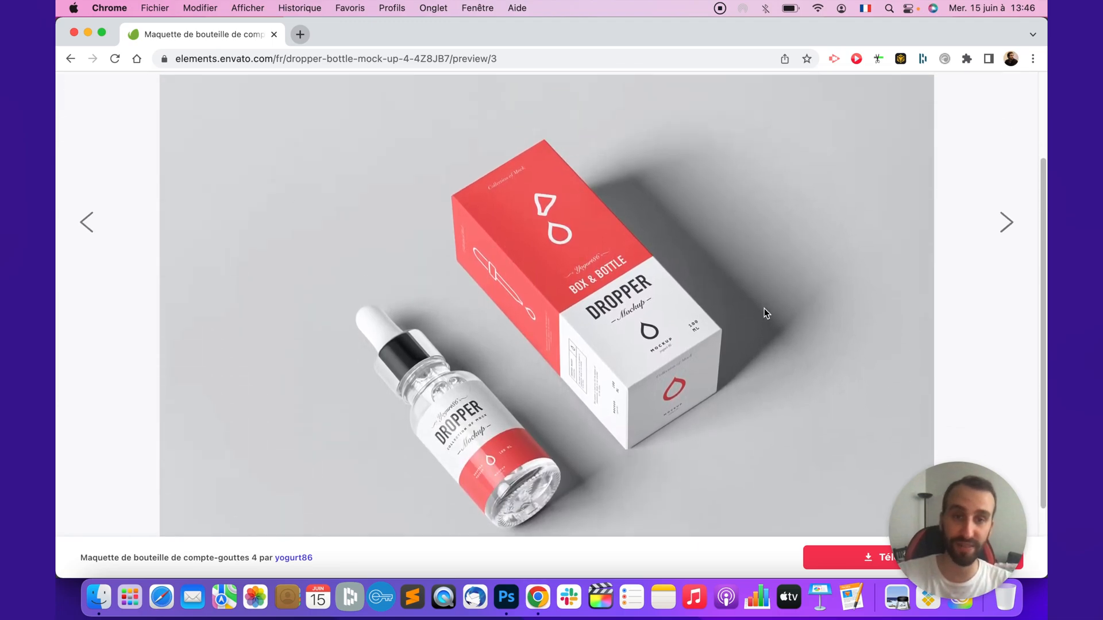
left_click(764, 313)
left_click(763, 352)
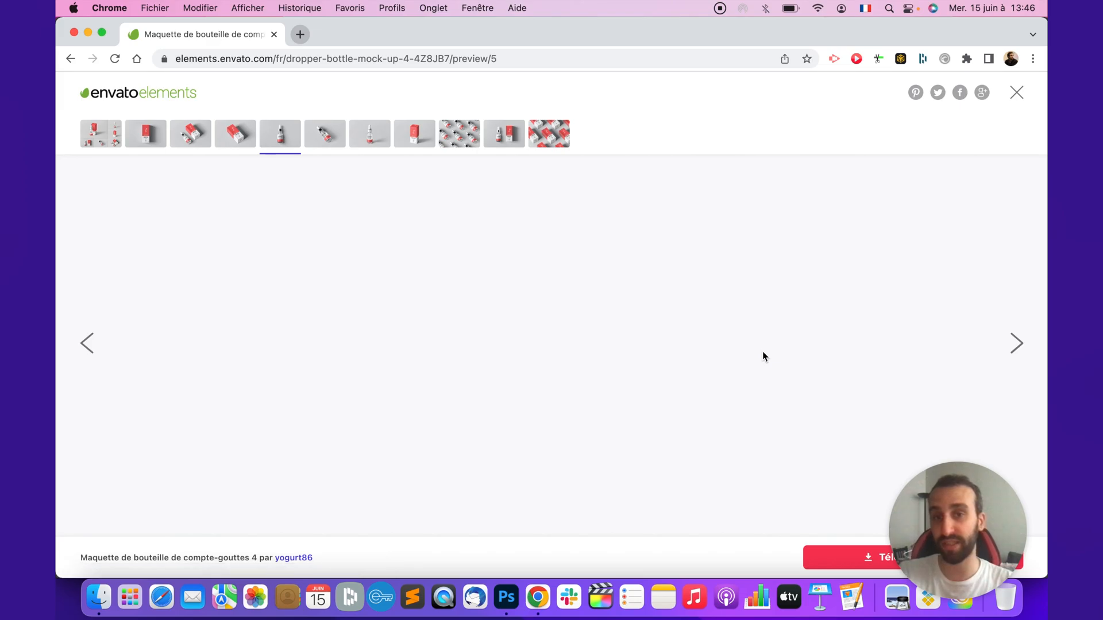
scroll(774, 342, "down", 1)
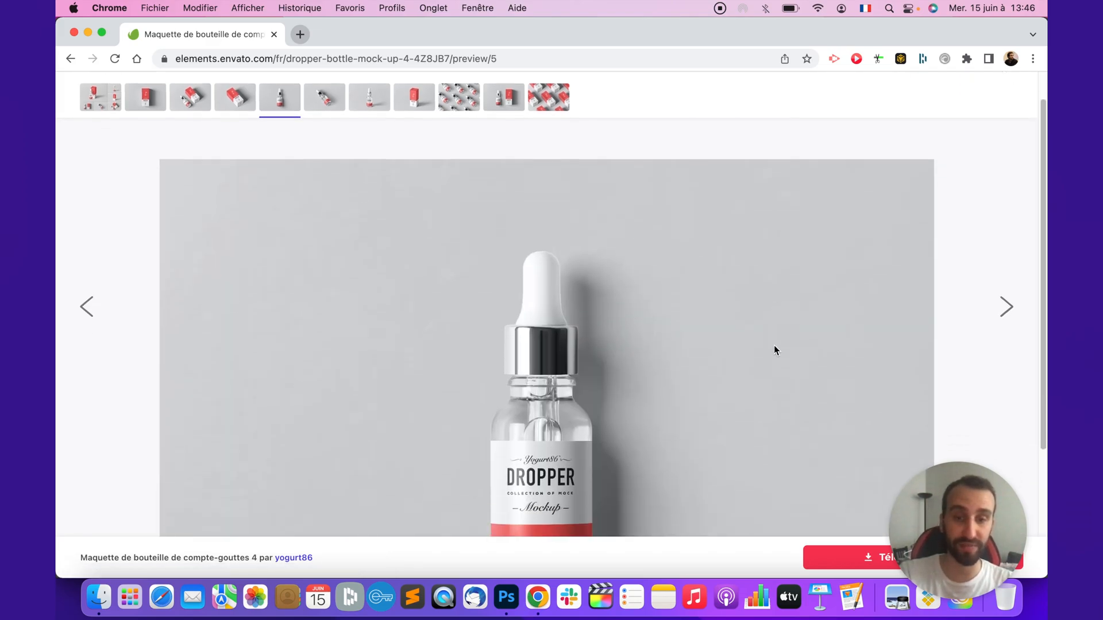
left_click(774, 346)
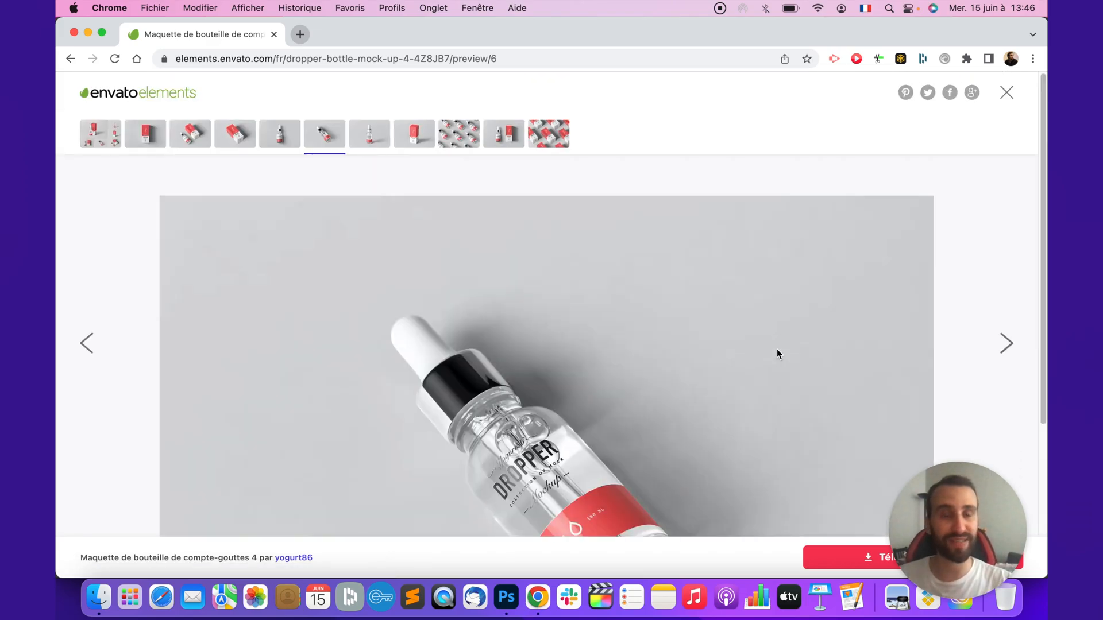
left_click(774, 342)
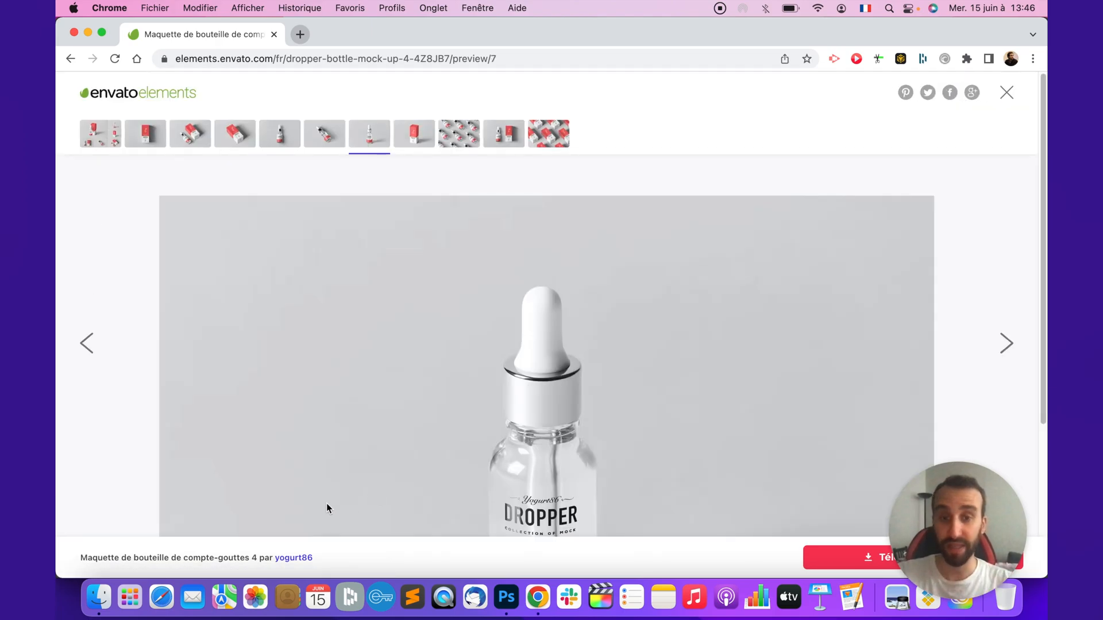
scroll(333, 506, "down", 4)
Switch to Finder, preview the three Dropper Bottle Mockup 4 PSD files, and select 01_Dropper Bottle Mockup 4.psd.
left_click(99, 600)
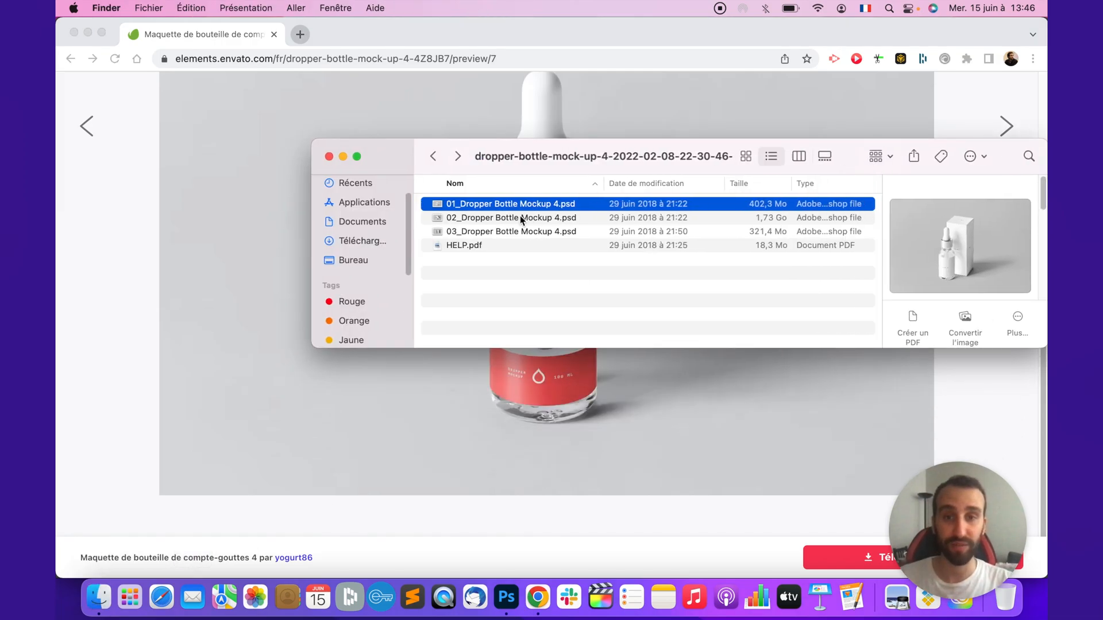
left_click(519, 216)
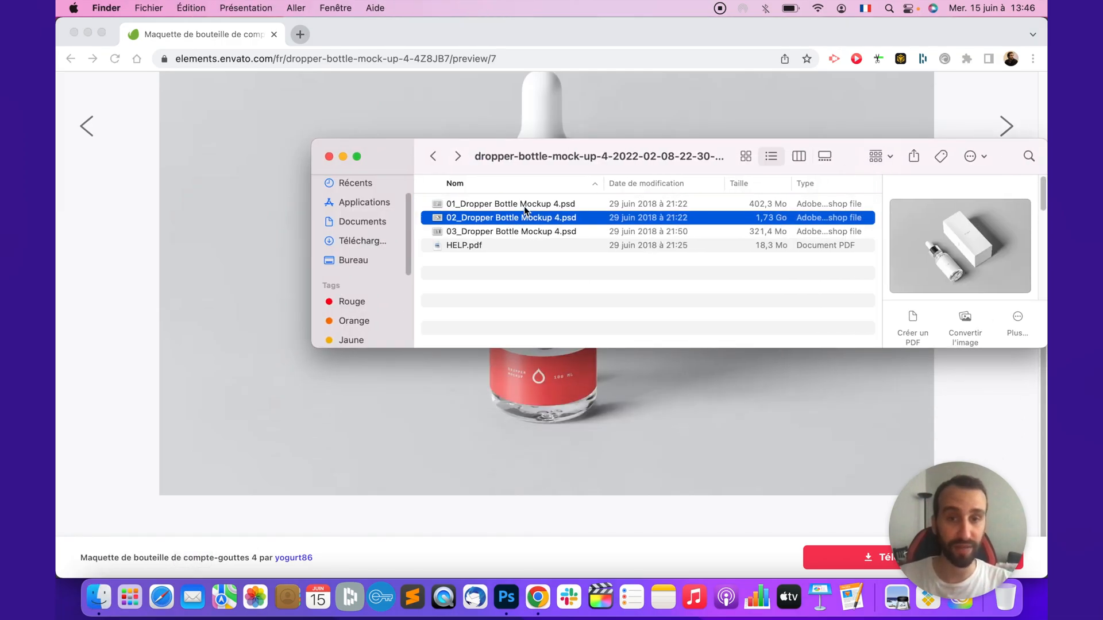
left_click(524, 206)
left_click(526, 219)
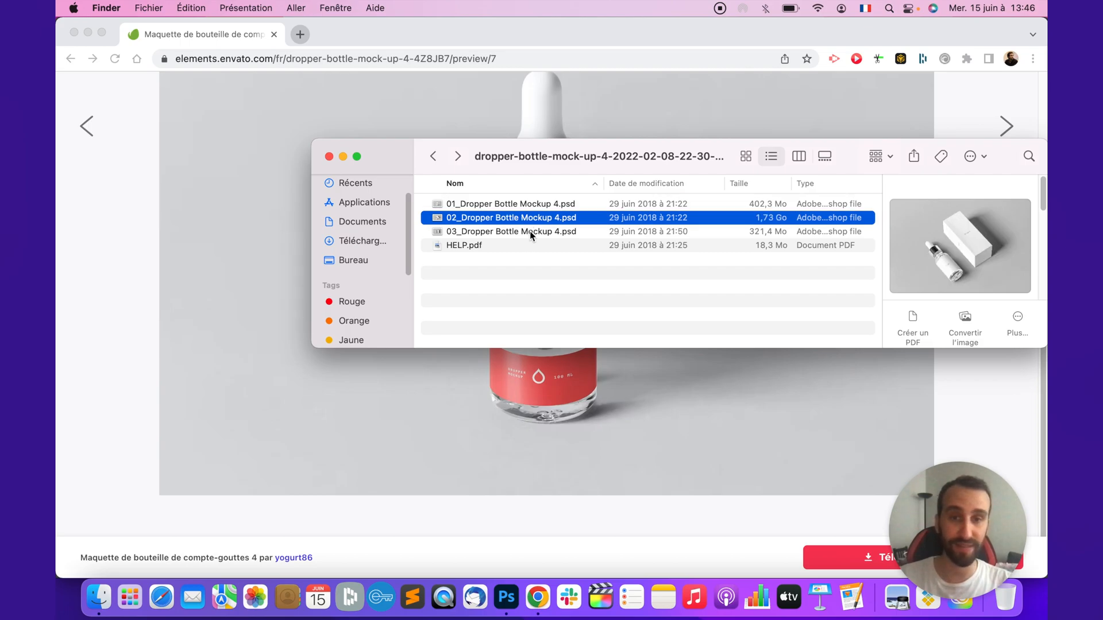
left_click(529, 230)
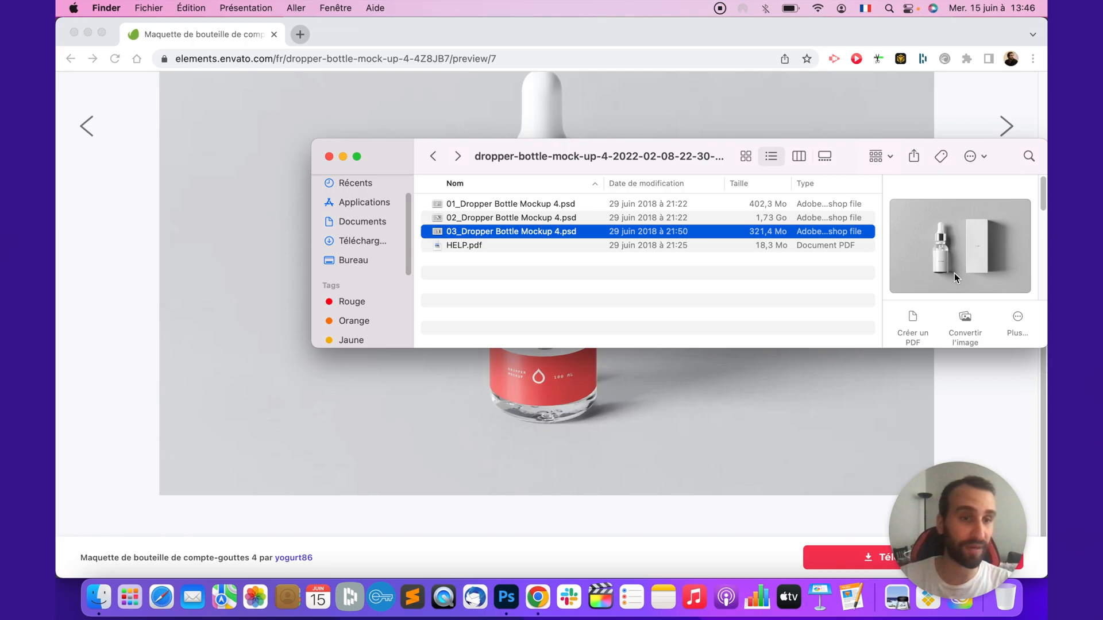
left_click(701, 206)
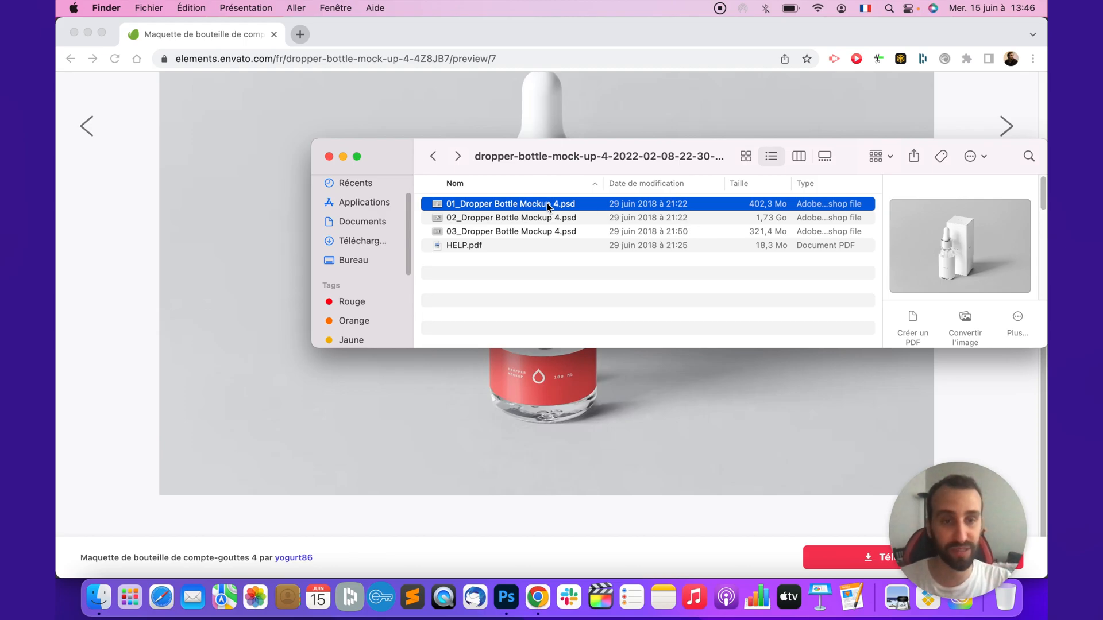
Switch to Photoshop and examine the blank bottle and box in 01_Dropper Bottle Mockup 4.psd up close.
left_click(515, 601)
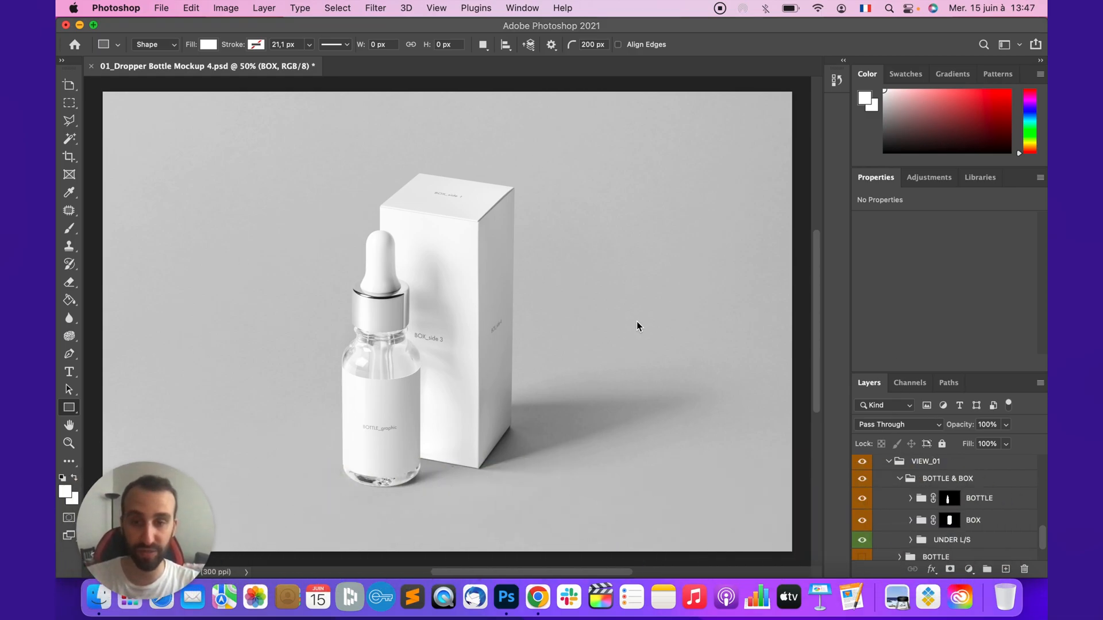
key("super+plus")
key("super+plus")
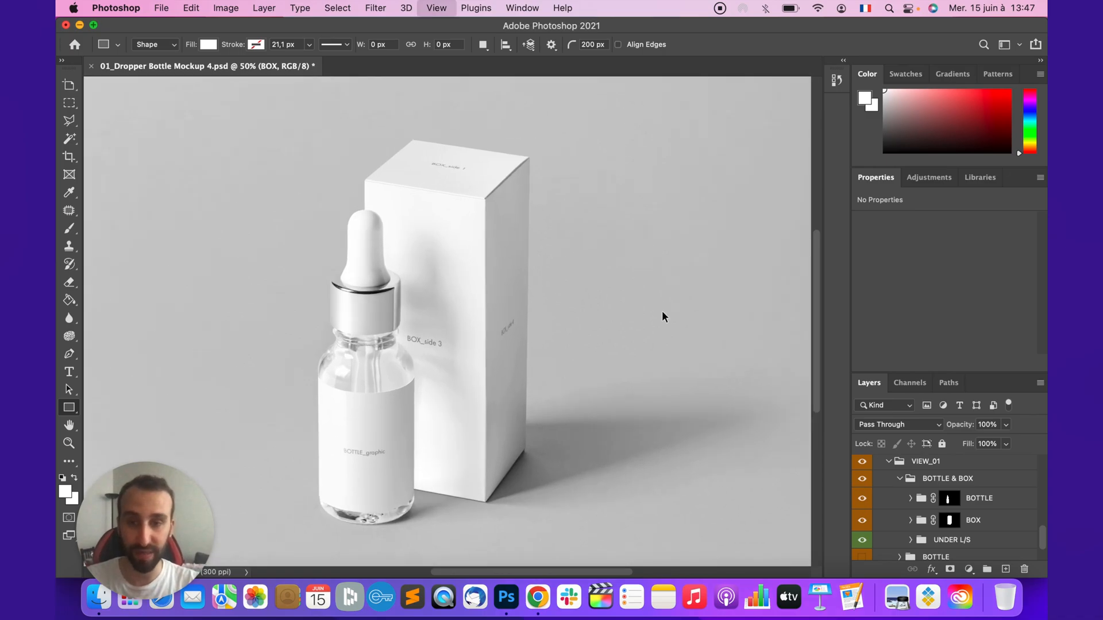
scroll(451, 383, "down", 2)
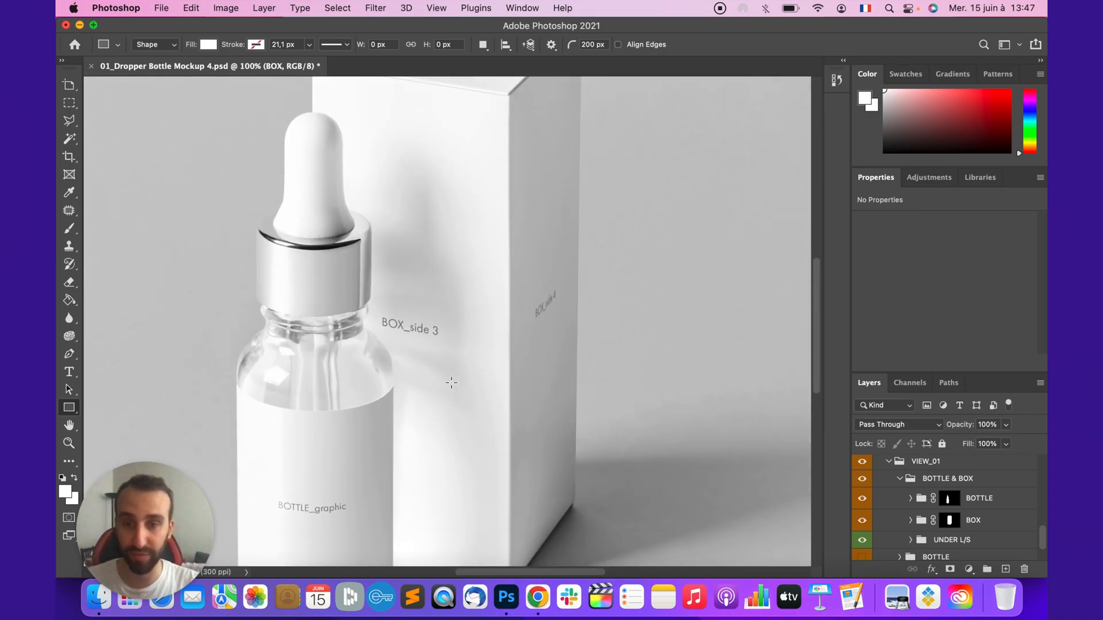
scroll(329, 520, "up", 4)
scroll(551, 471, "down", 2)
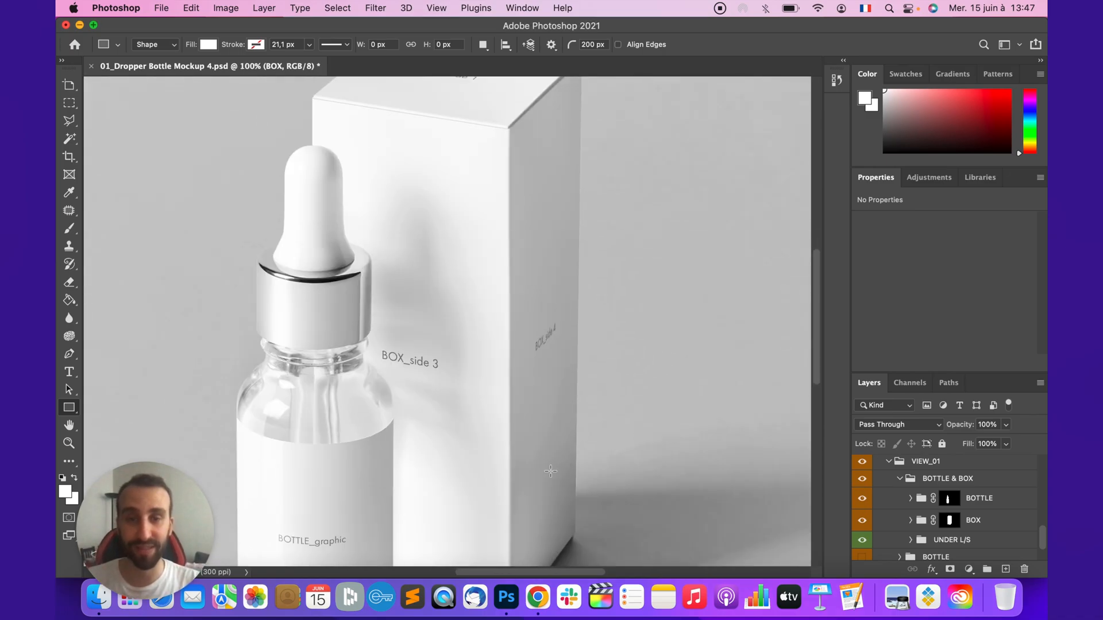
Preview the warm and cold filter groups on the mockup one after the other, switching each off again.
scroll(970, 523, "up", 10)
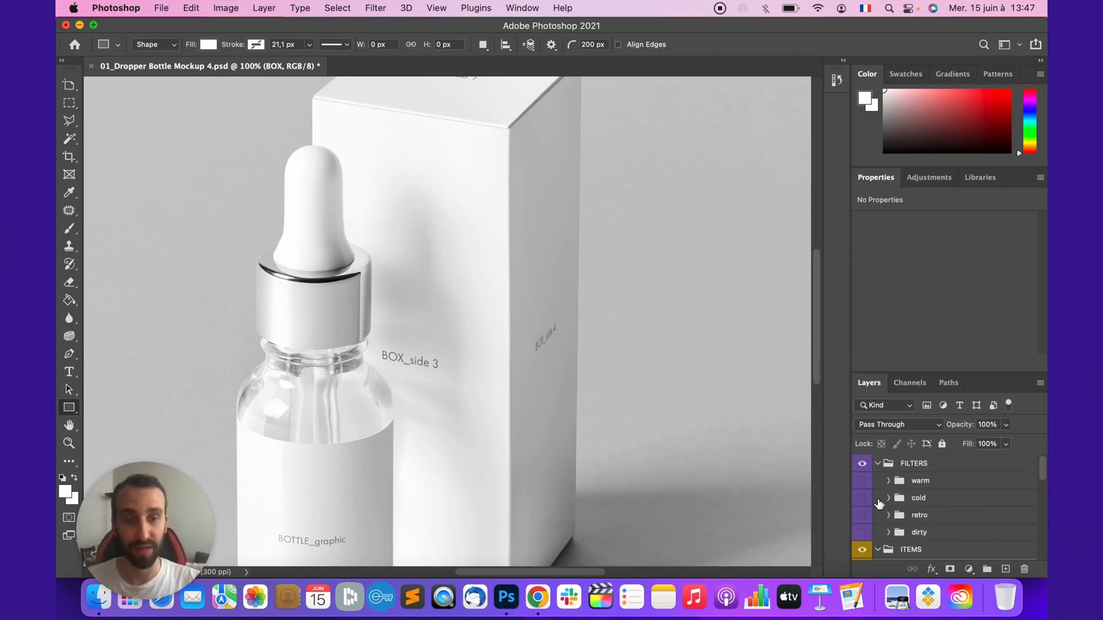
key("super+minus")
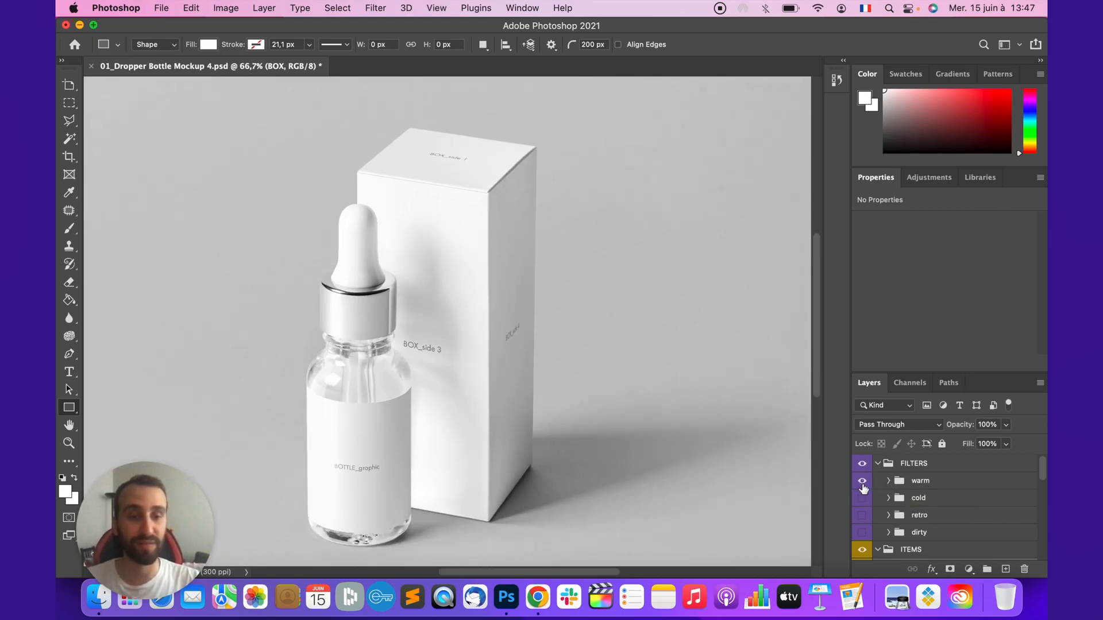
left_click(862, 483)
left_click(861, 483)
left_click(862, 498)
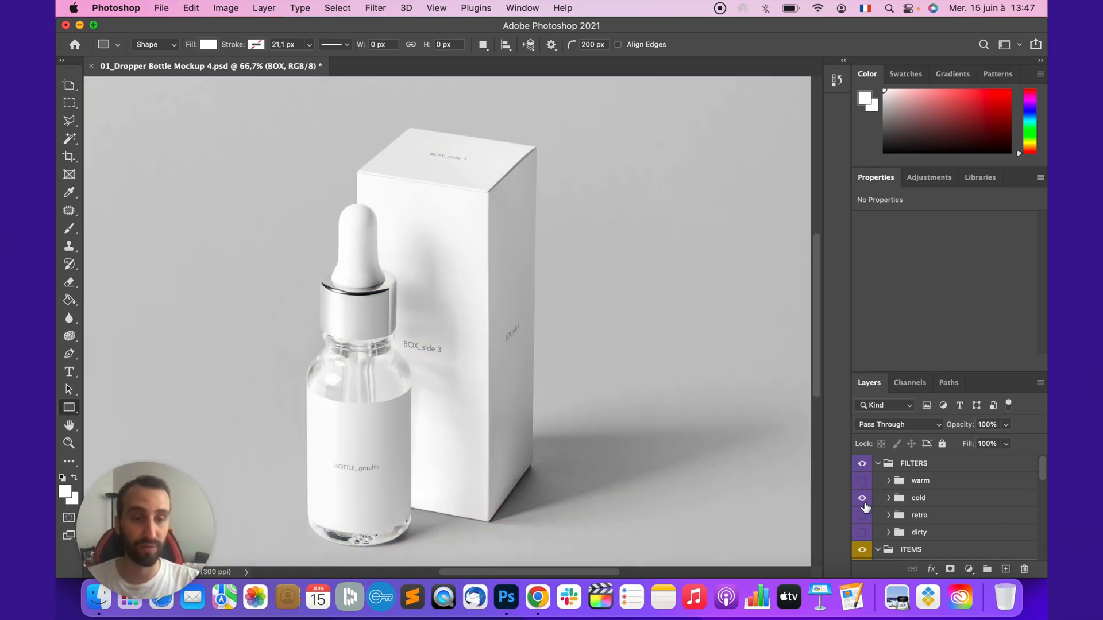
left_click(862, 498)
Make the dirty filter group visible to preview it, and hide the whole FILTERS group.
left_click(863, 531)
left_click(865, 533)
left_click(863, 532)
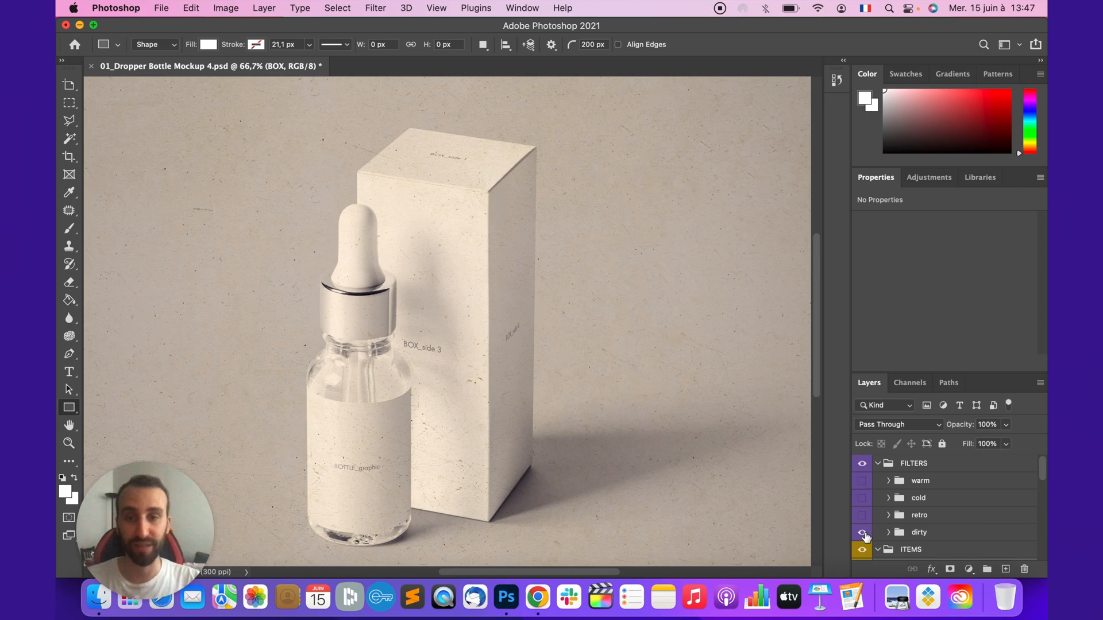
left_click(862, 463)
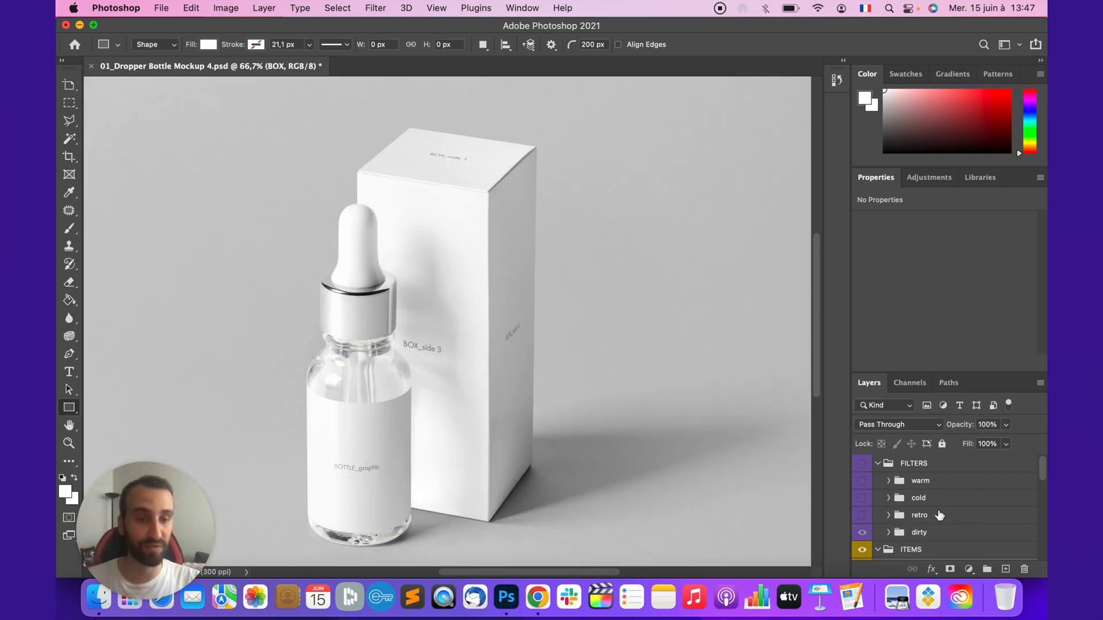
Collapse the BOTTLE group under ITEMS and expand the BOX group to show its side layers.
scroll(912, 545, "down", 3)
scroll(912, 545, "down", 2)
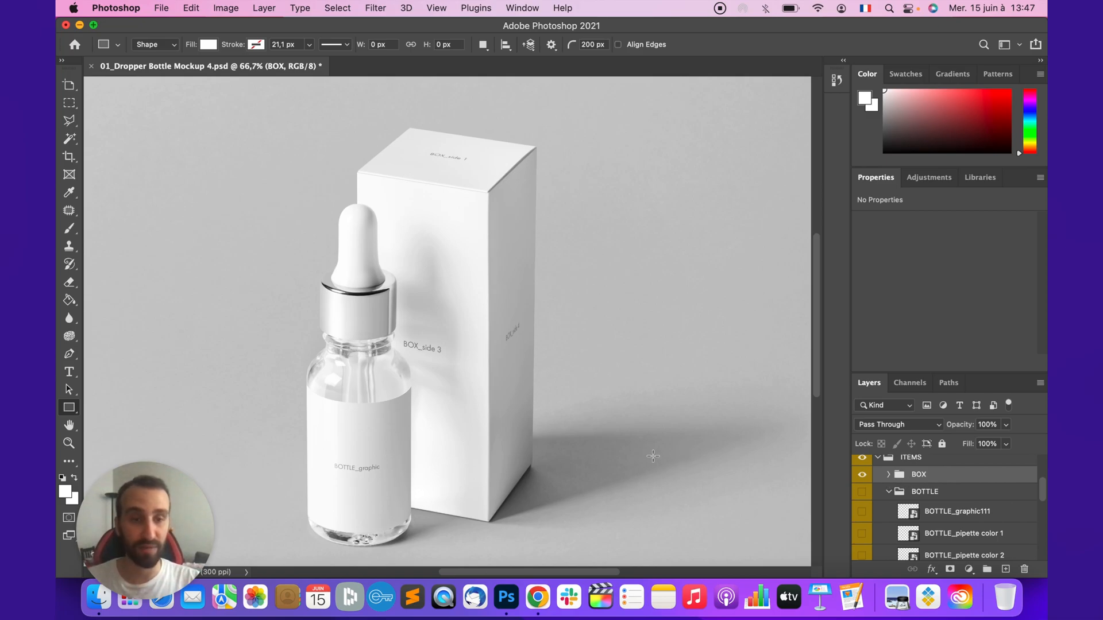
left_click(888, 491)
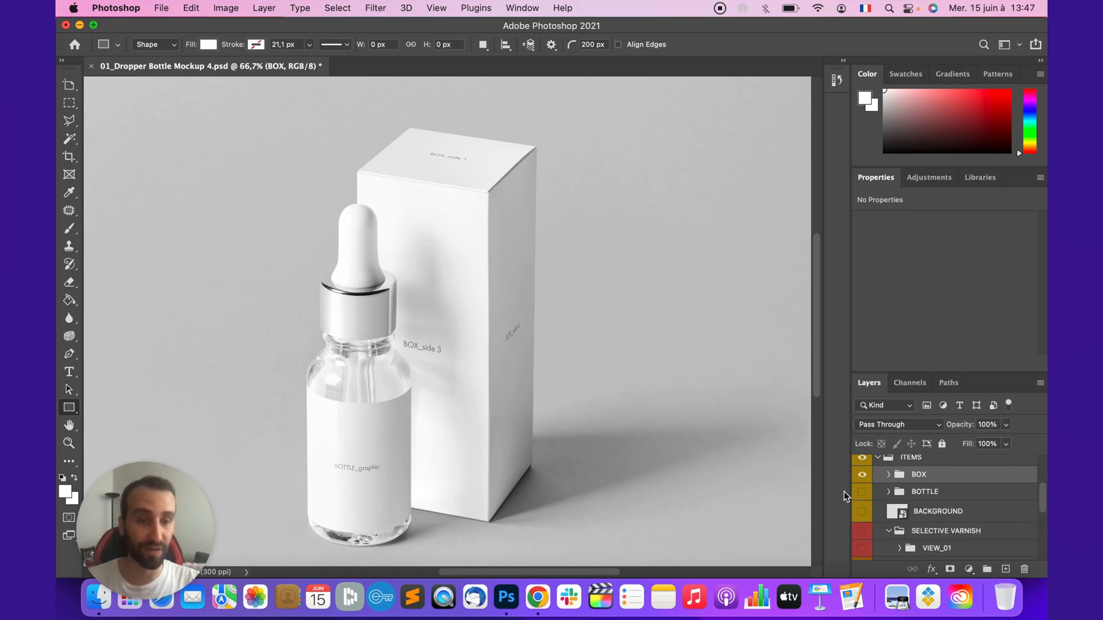
left_click(887, 475)
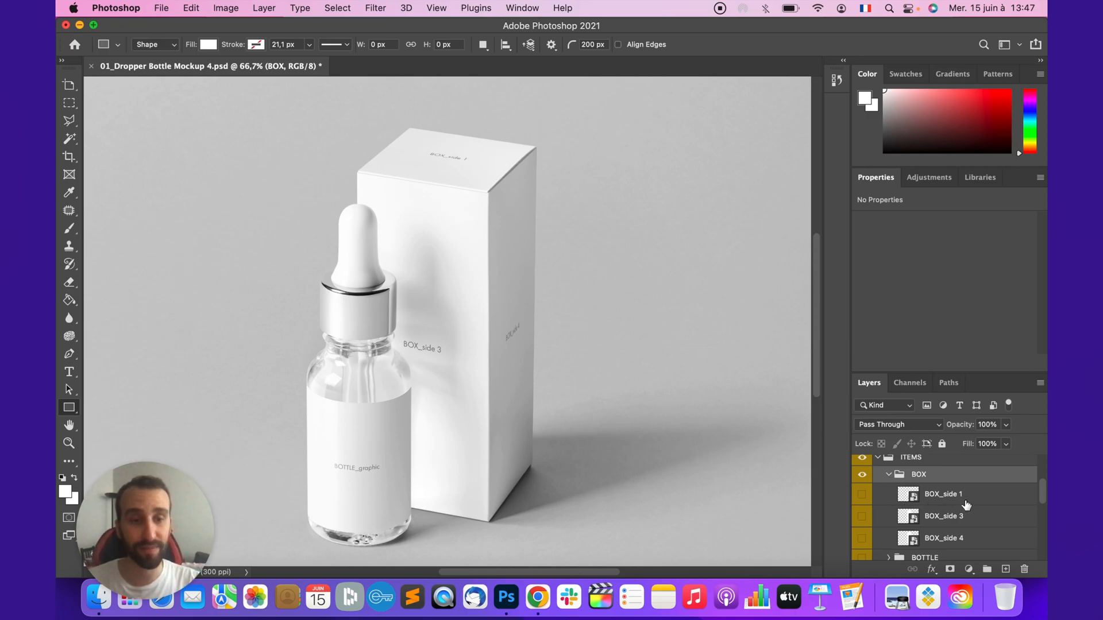
Inspect the box's top face in the mockup and open the BOX_side 1 smart object for editing.
key("super+plus")
key("super+plus")
scroll(487, 236, "up", 10)
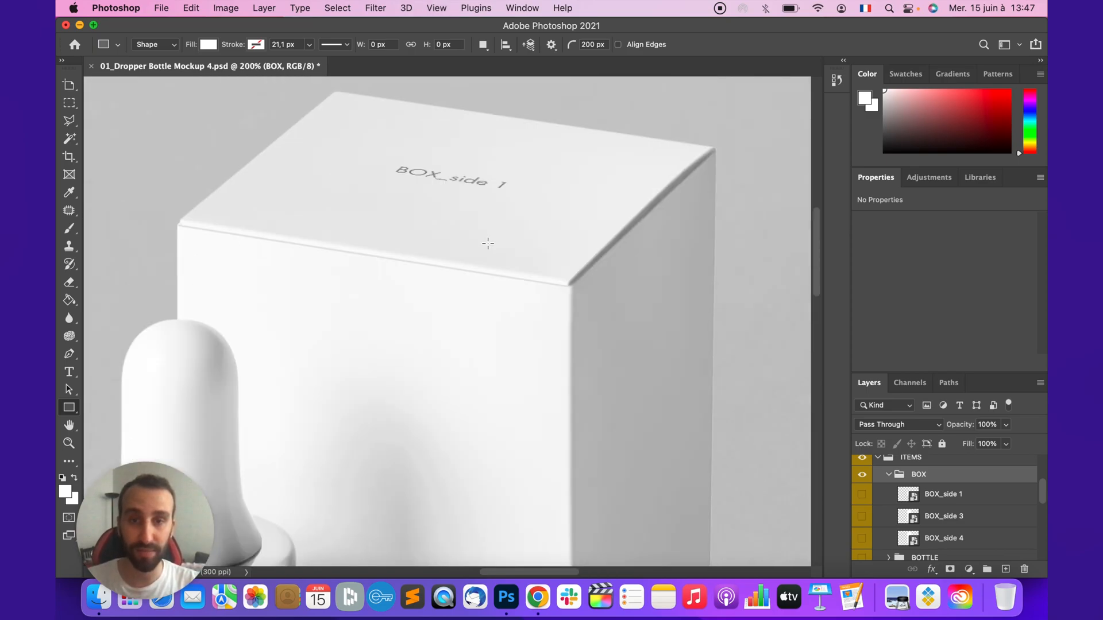
key("super+minus")
key("super+minus")
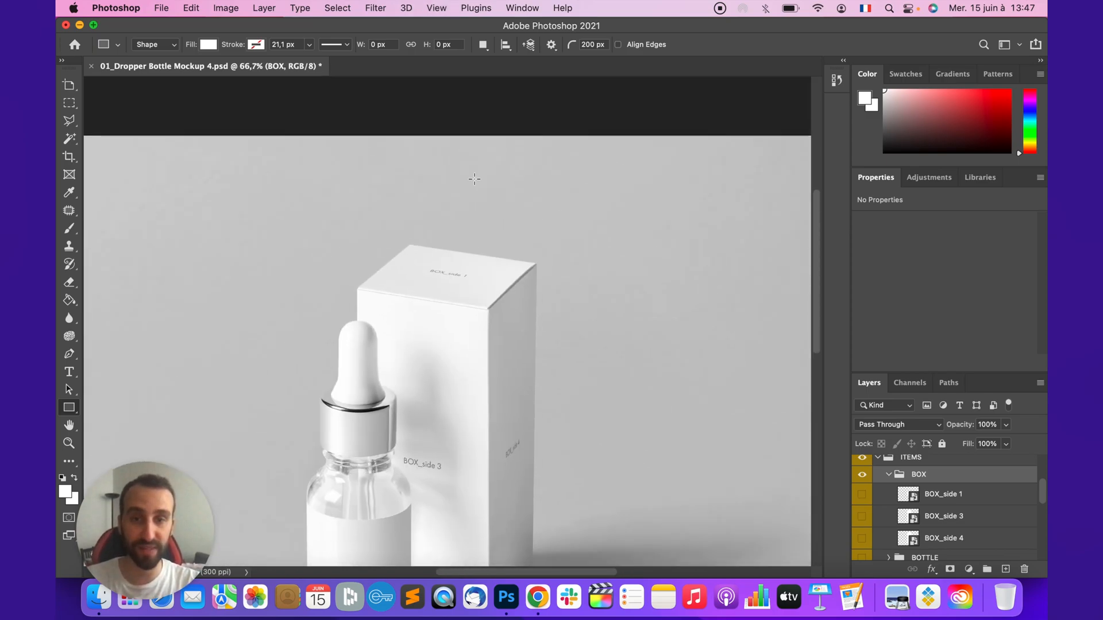
scroll(670, 335, "down", 3)
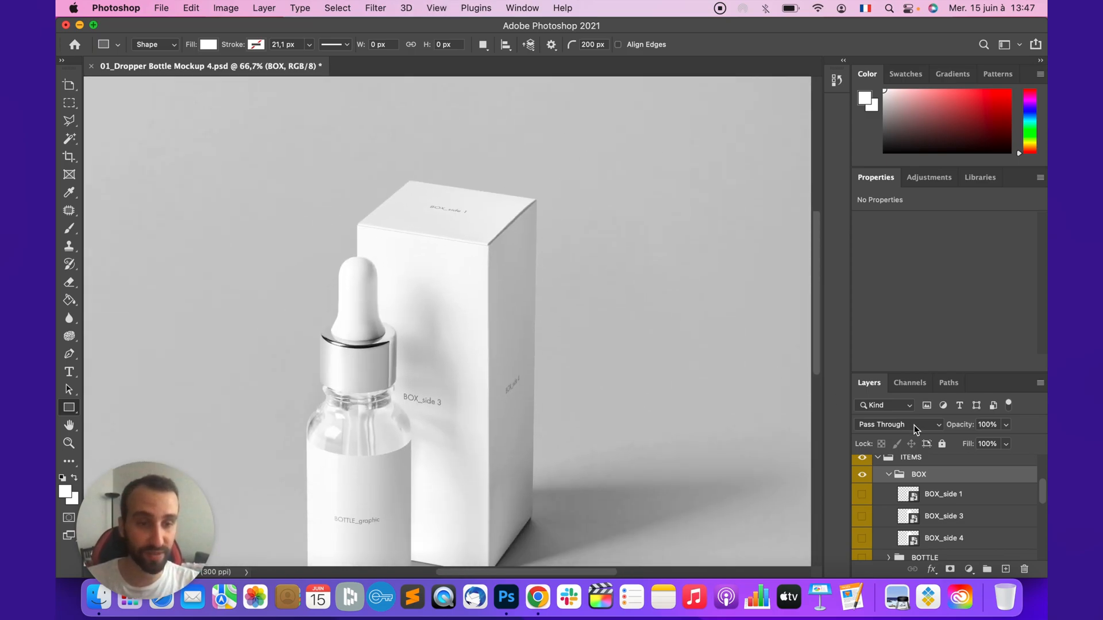
double_click(901, 498)
left_click(662, 377)
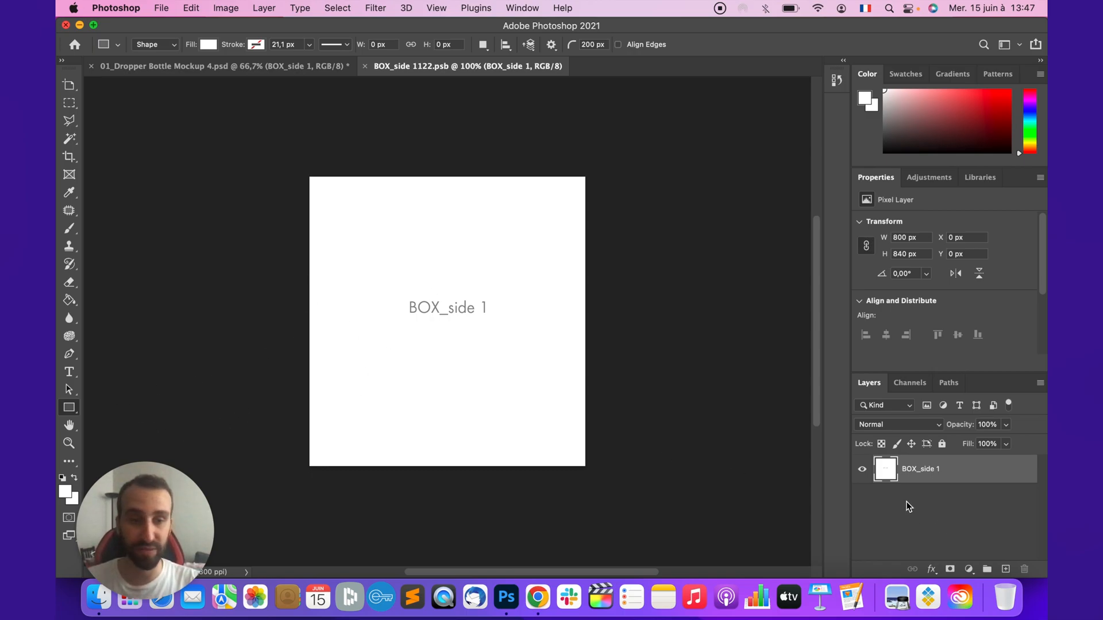
Apply a red Color Overlay layer style to the BOX_side 1 layer.
double_click(980, 472)
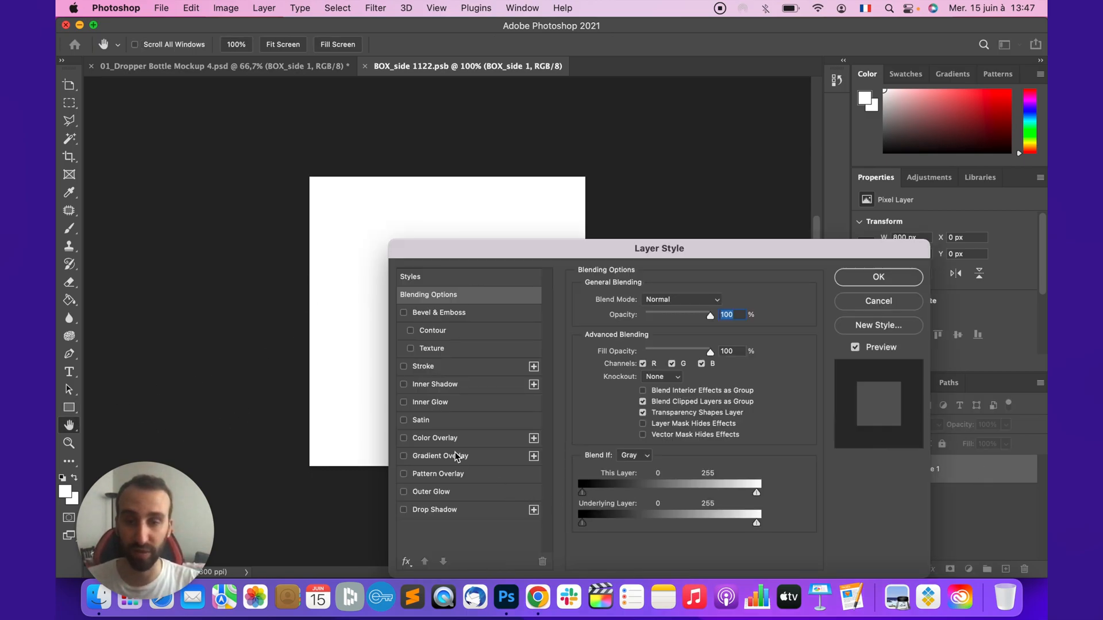
left_click(438, 440)
left_click(879, 276)
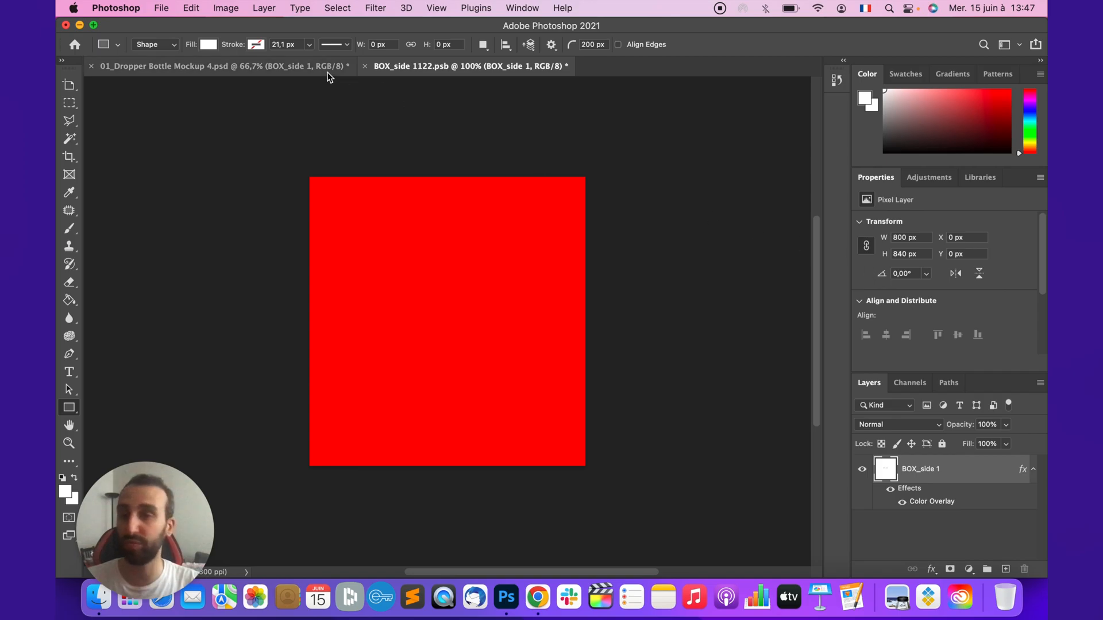
Save the edited BOX_side 1 smart object and return to the main mockup document to check the box's top.
left_click(161, 7)
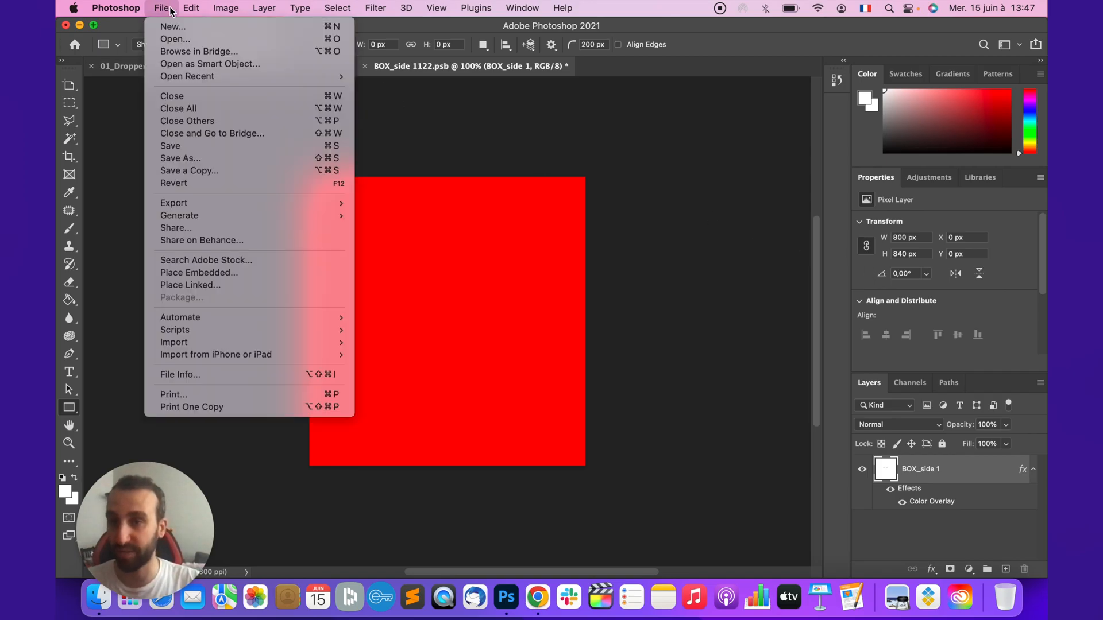
left_click(213, 146)
left_click(212, 71)
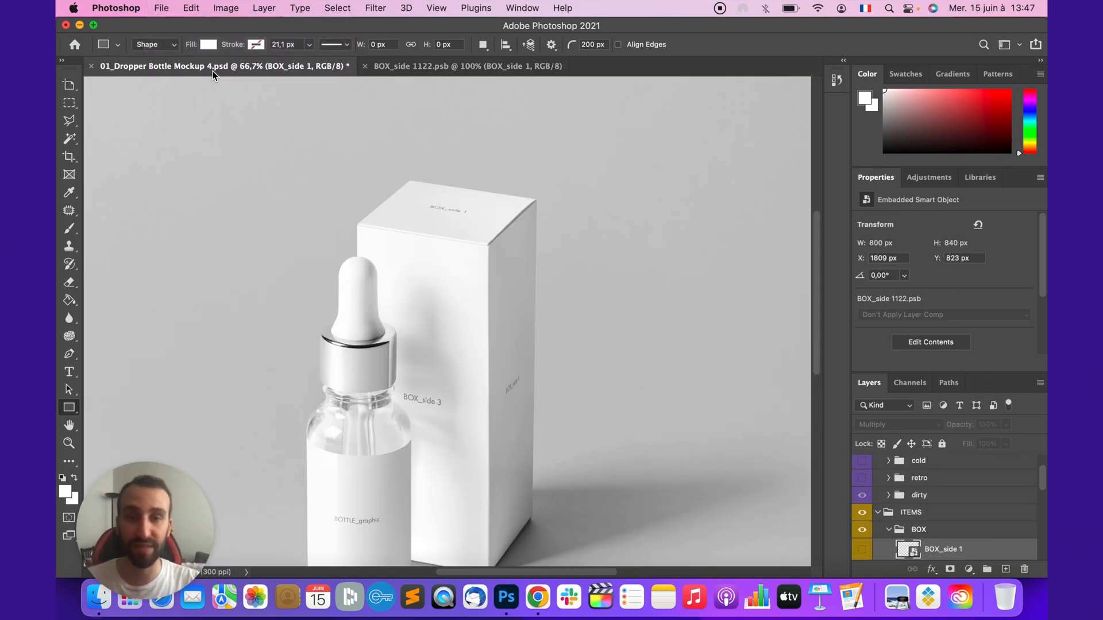
scroll(502, 298, "down", 3)
scroll(410, 209, "up", 2)
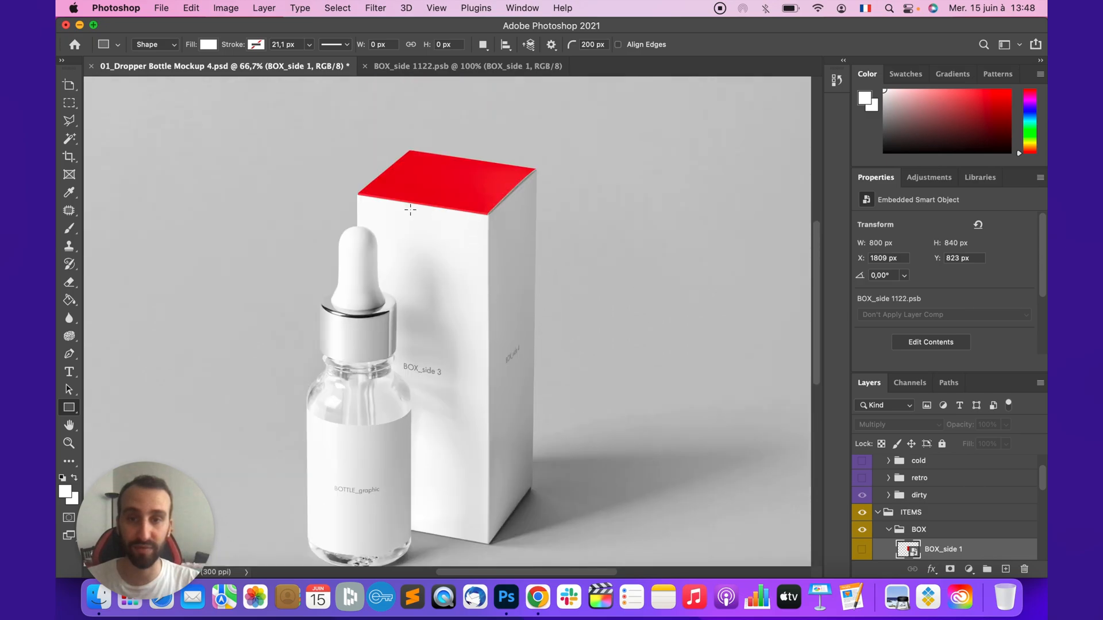
Expand the BOTTLE group under ITEMS to show its graphic and pipette color layers.
scroll(928, 531, "down", 4)
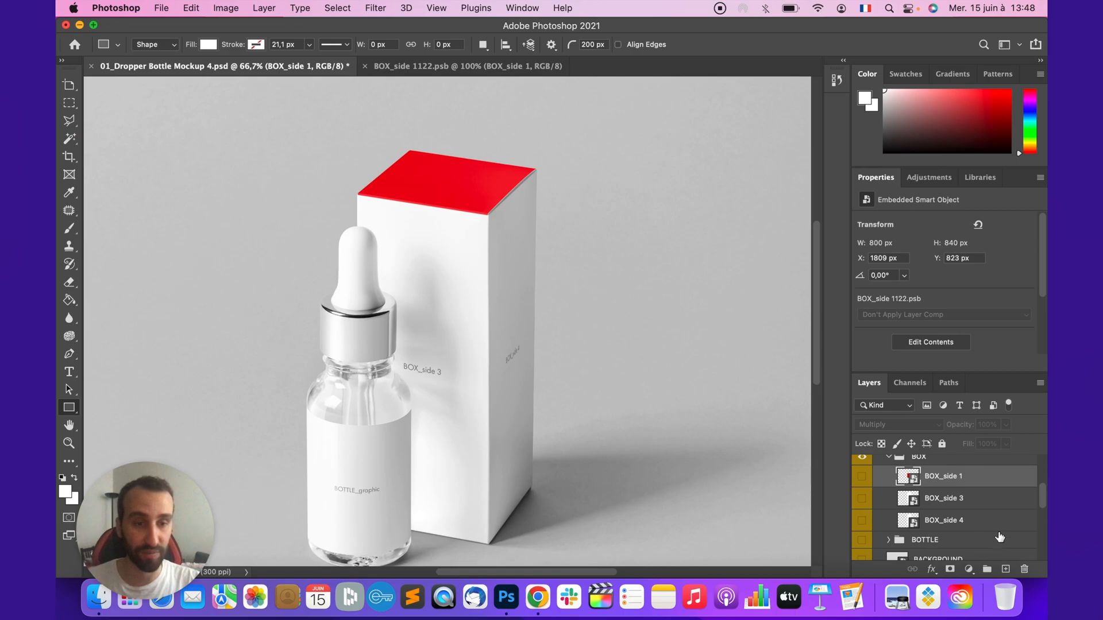
scroll(958, 532, "down", 3)
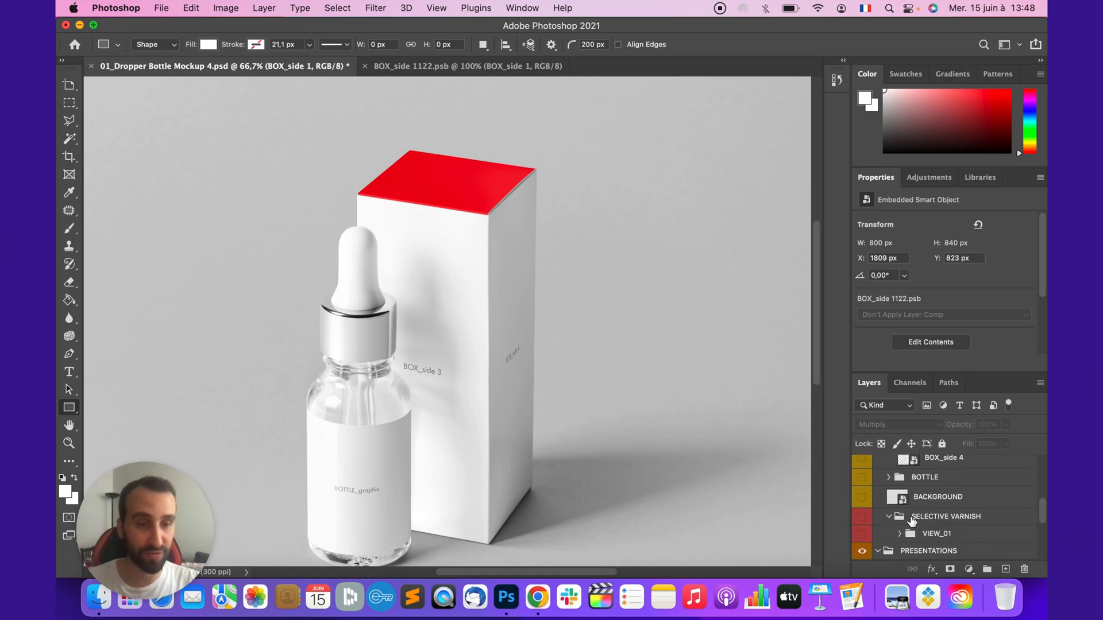
left_click(889, 477)
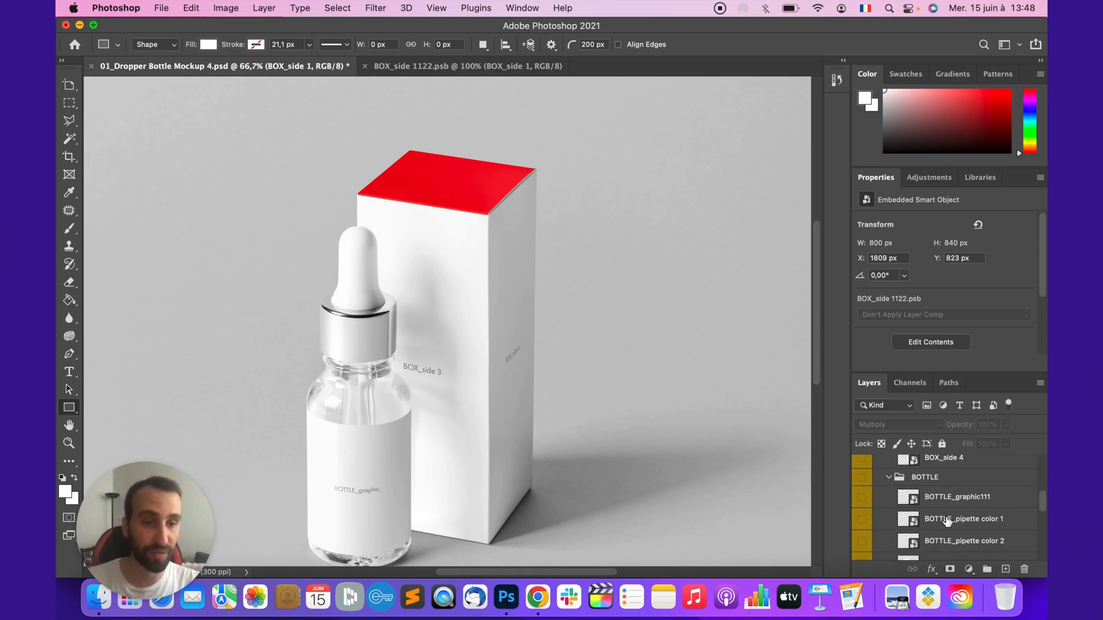
Review the BOTTLE_graphic111, pipette color 1, pipette color 2 and glass color layers against the bottle in the mockup.
left_click(968, 503)
scroll(979, 526, "down", 2)
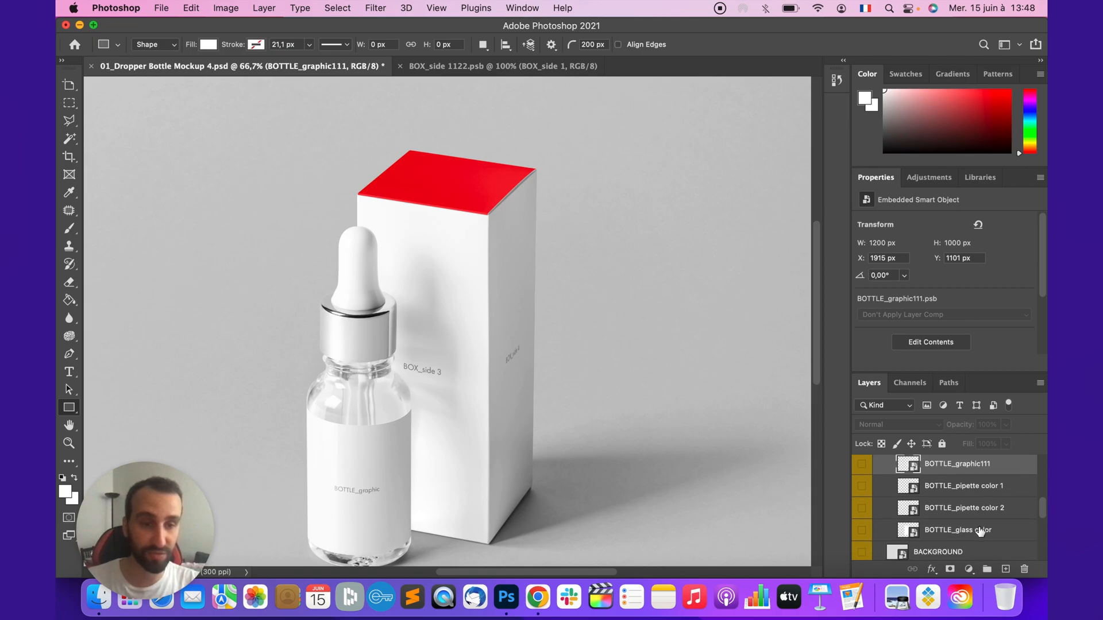
left_click(980, 488)
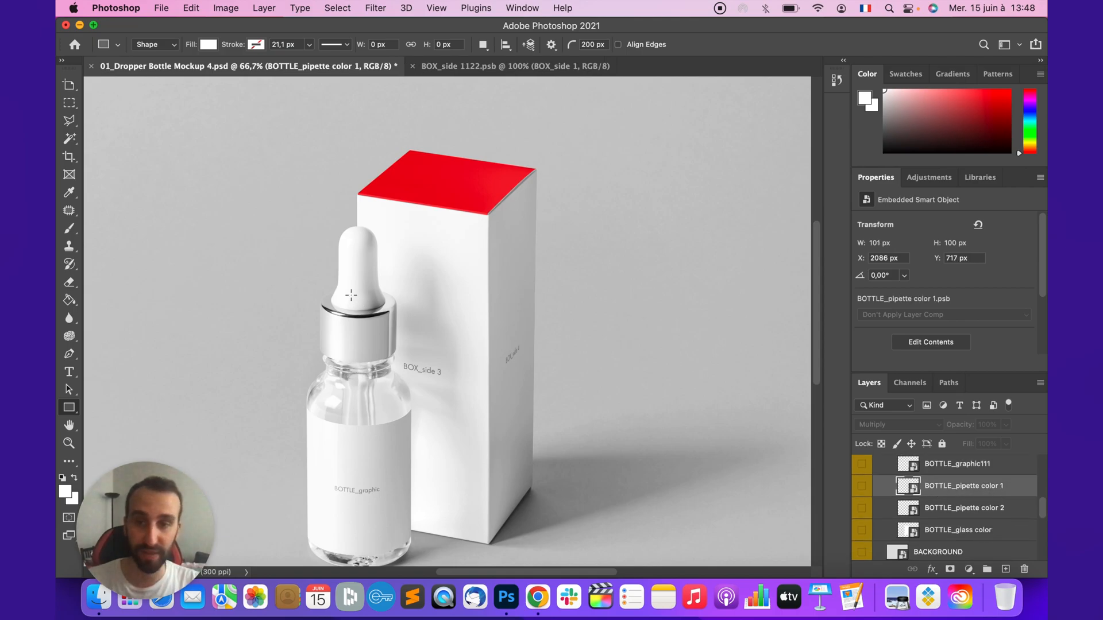
left_click(984, 517)
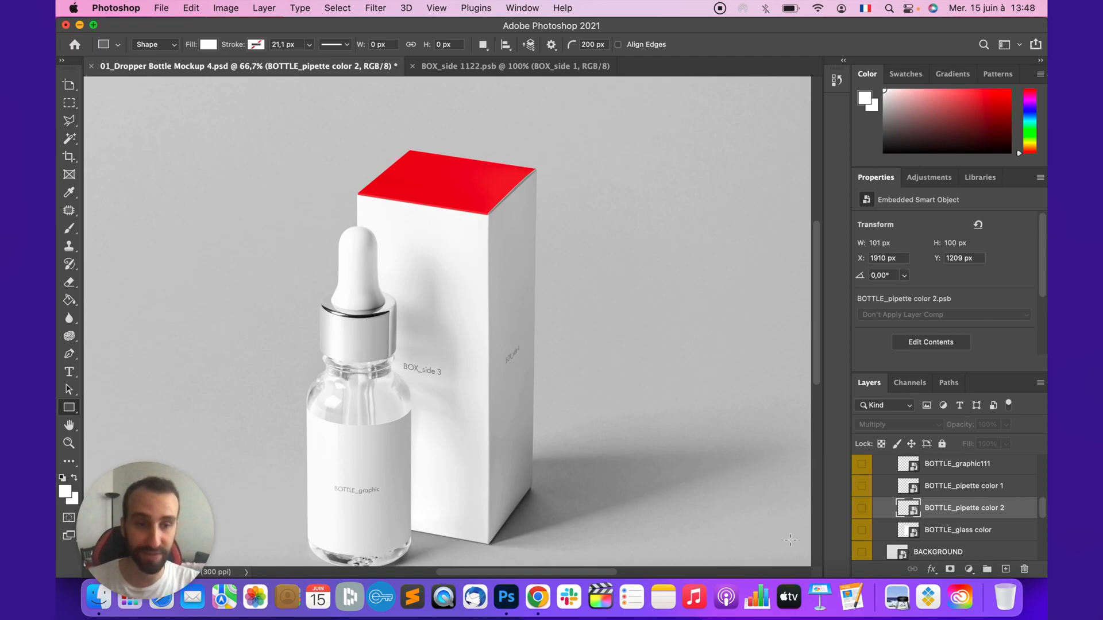
left_click(989, 533)
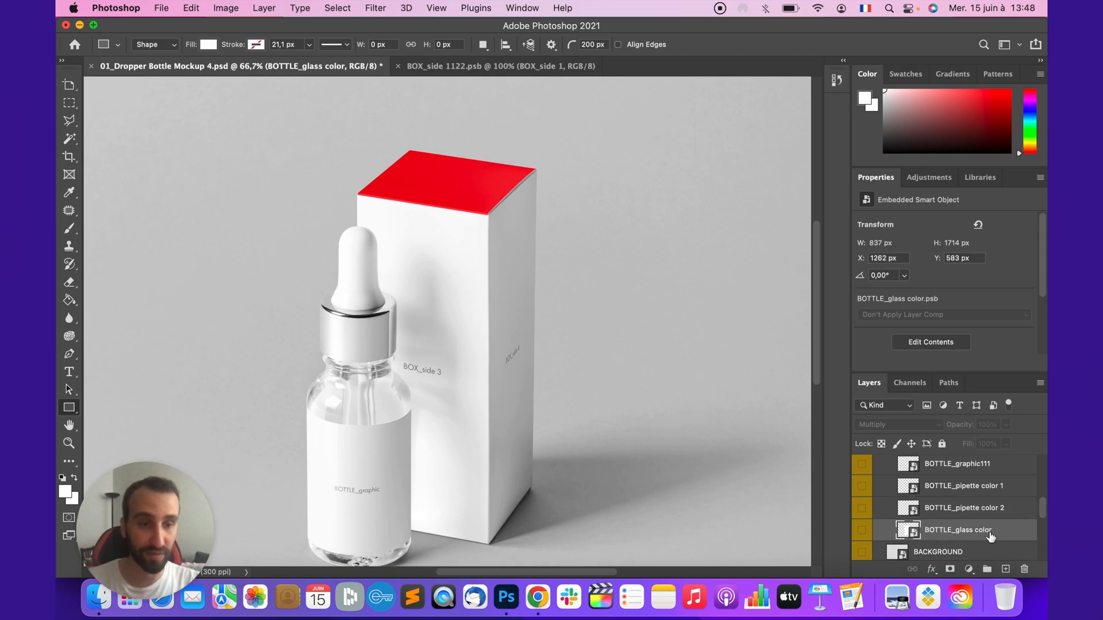
scroll(953, 492, "up", 1)
left_click(977, 470)
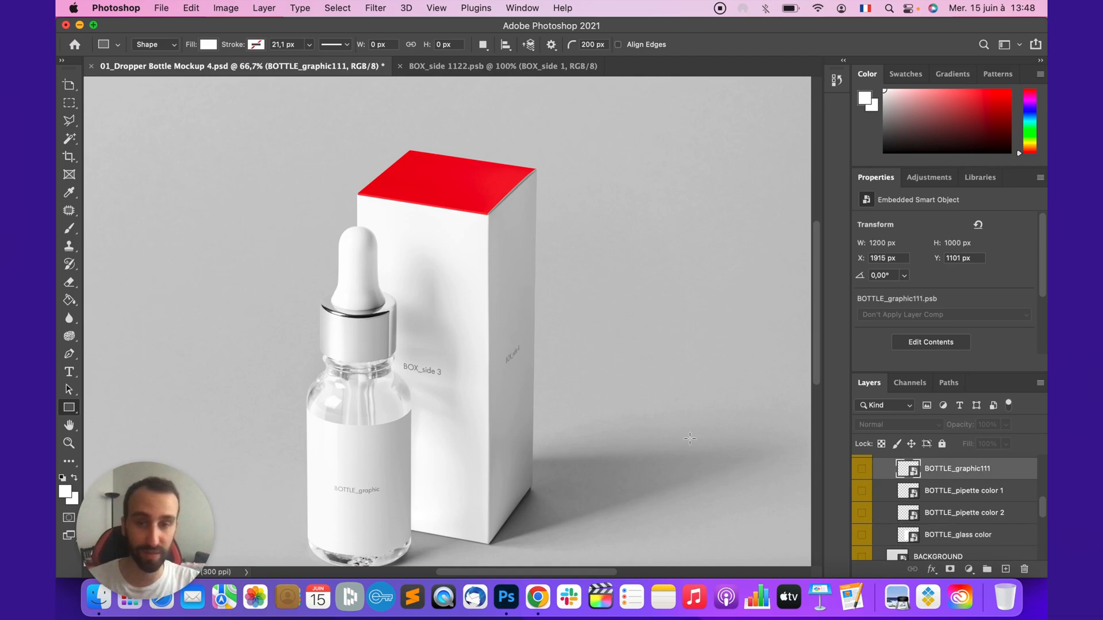
scroll(385, 484, "down", 5)
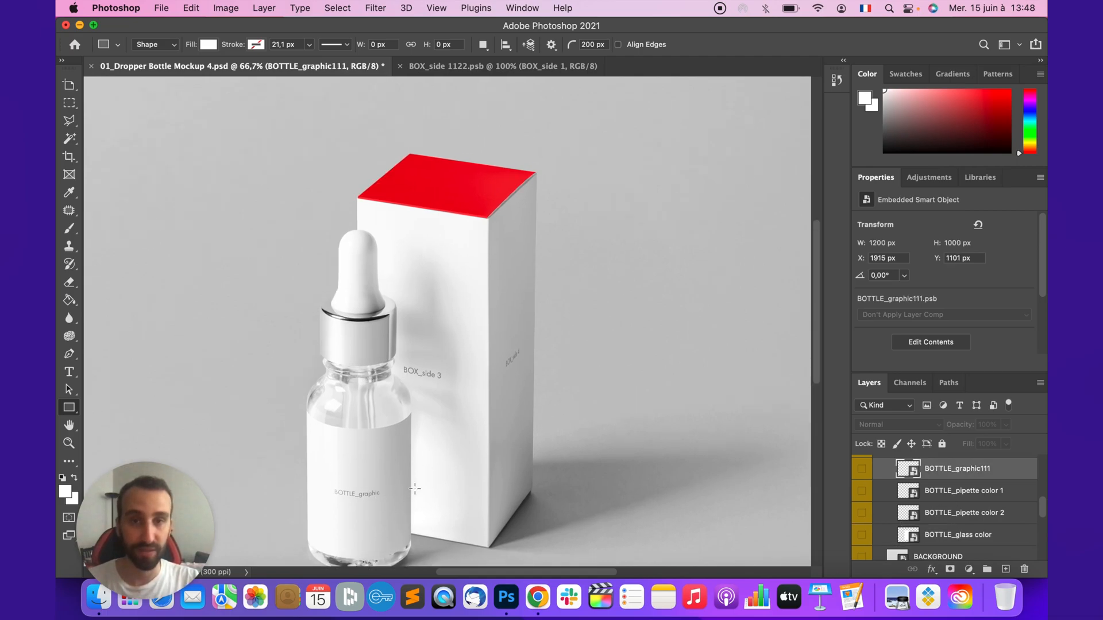
scroll(463, 467, "up", 4)
scroll(464, 470, "down", 4)
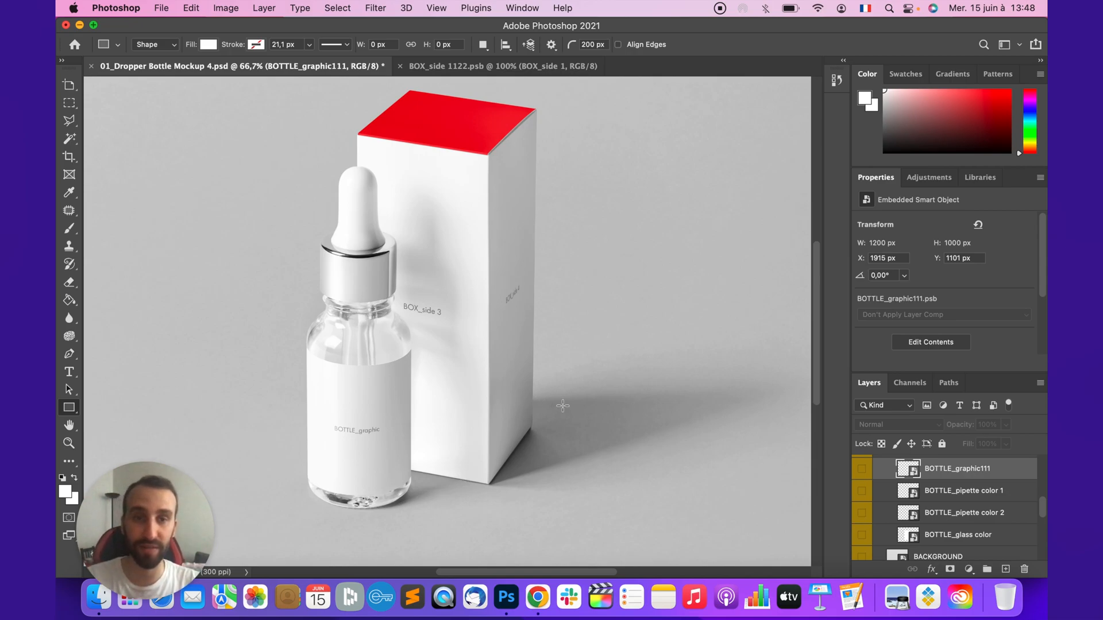
Switch to Finder, preview Lavender Decoration.jpg from the desktop's images folder, and return to Photoshop.
left_click(108, 608)
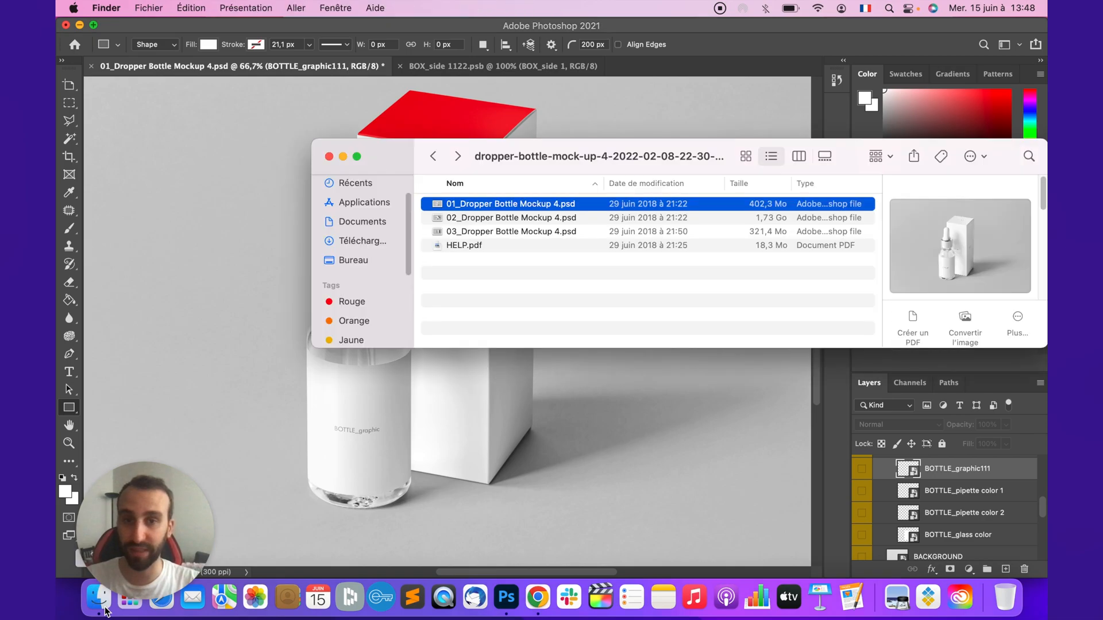
left_click(375, 262)
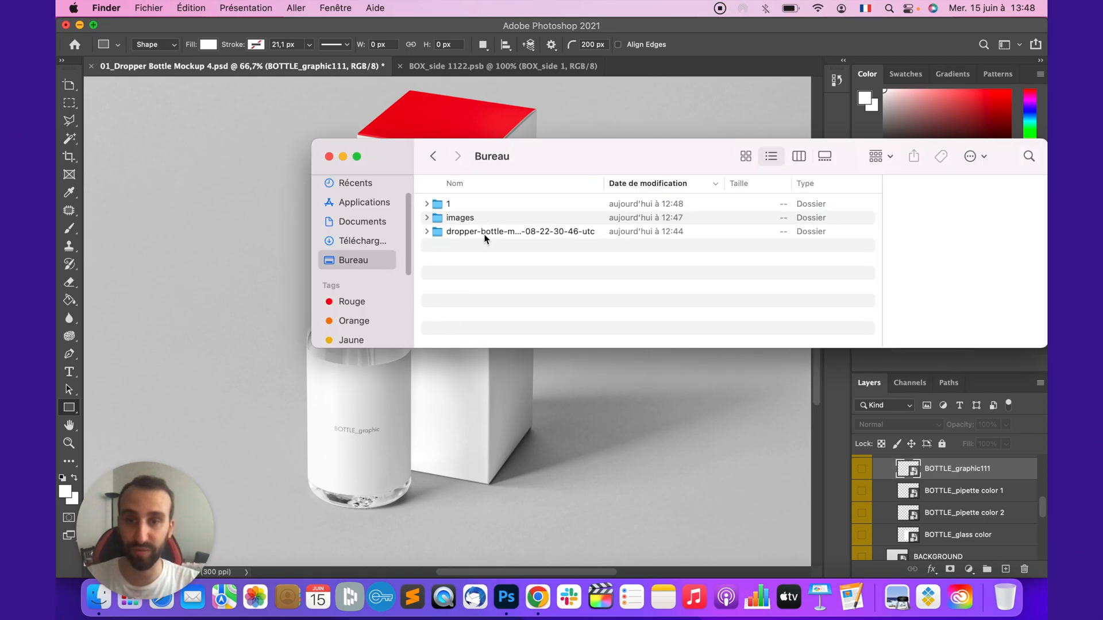
double_click(487, 217)
left_click(530, 204)
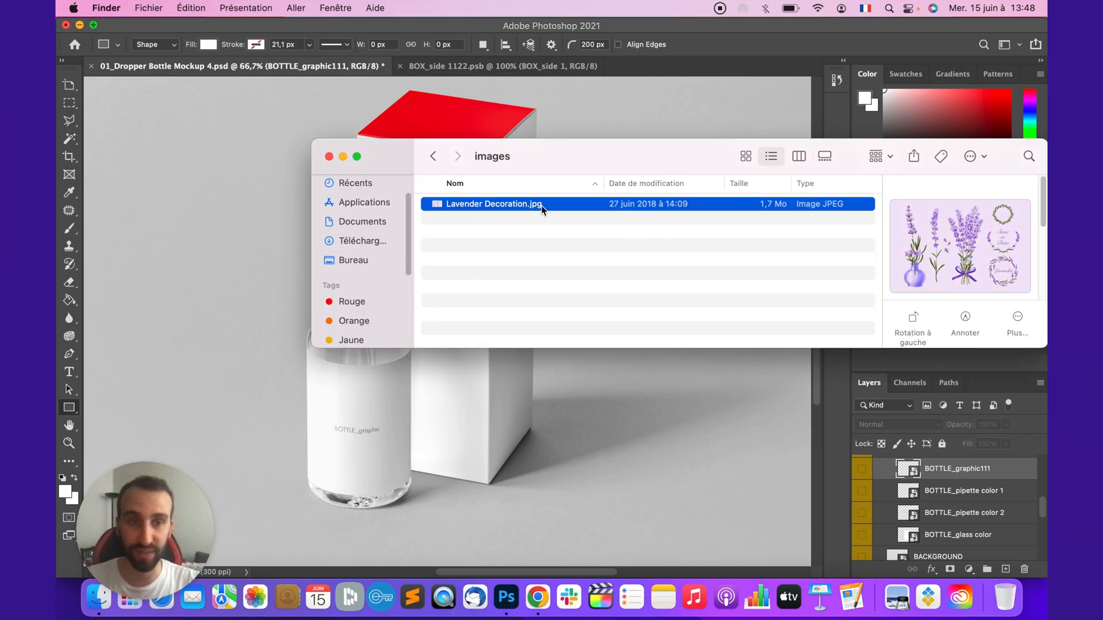
double_click(587, 206)
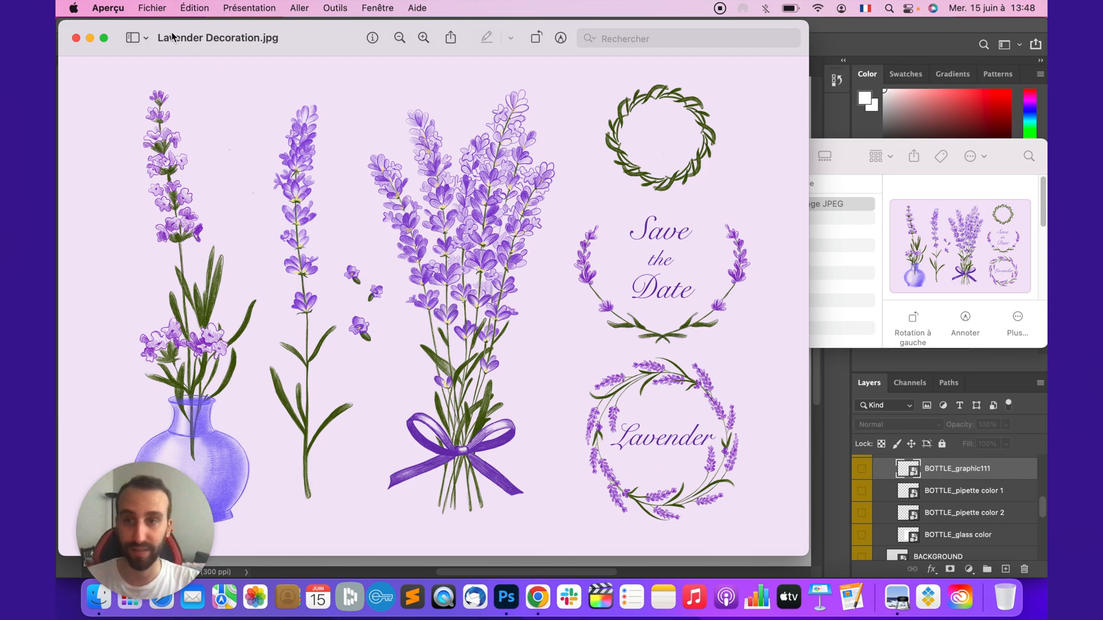
left_click(76, 38)
left_click(573, 131)
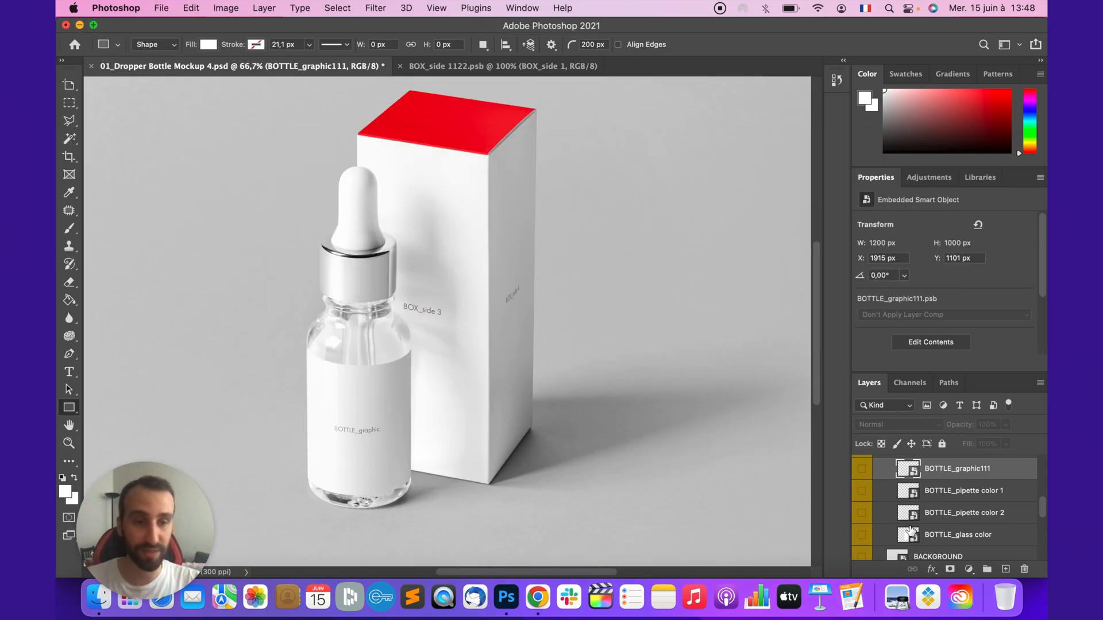
Place Lavender Decoration.jpg from Finder into the open BOX_side 1 smart object document at its fitted size.
scroll(910, 531, "up", 3)
left_click(954, 497)
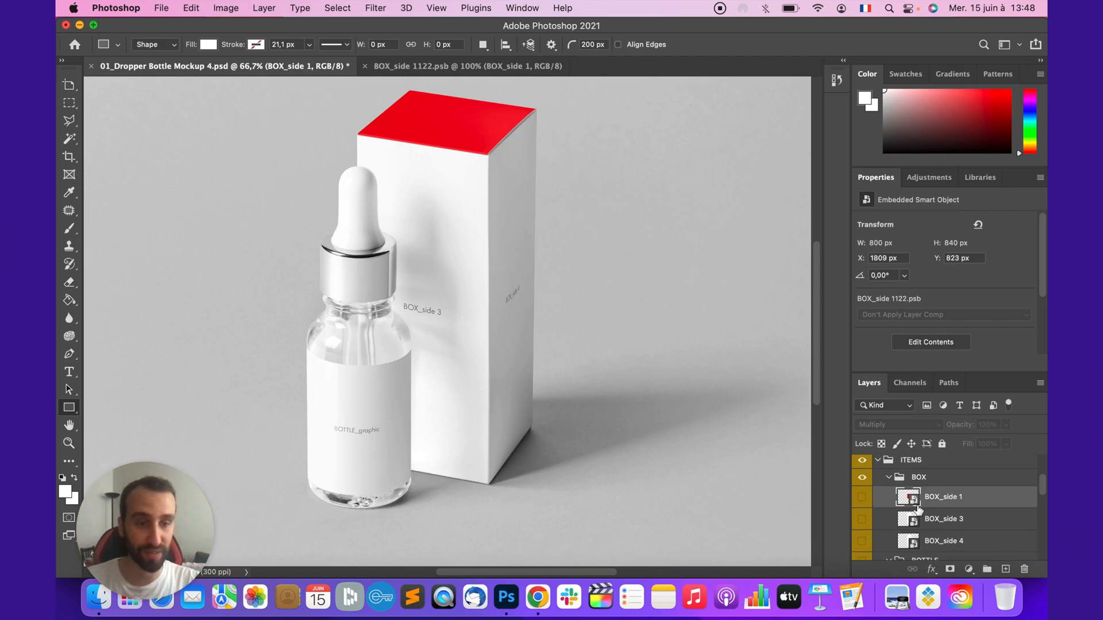
left_click(460, 66)
left_click(99, 597)
left_click_drag(492, 206, 426, 403)
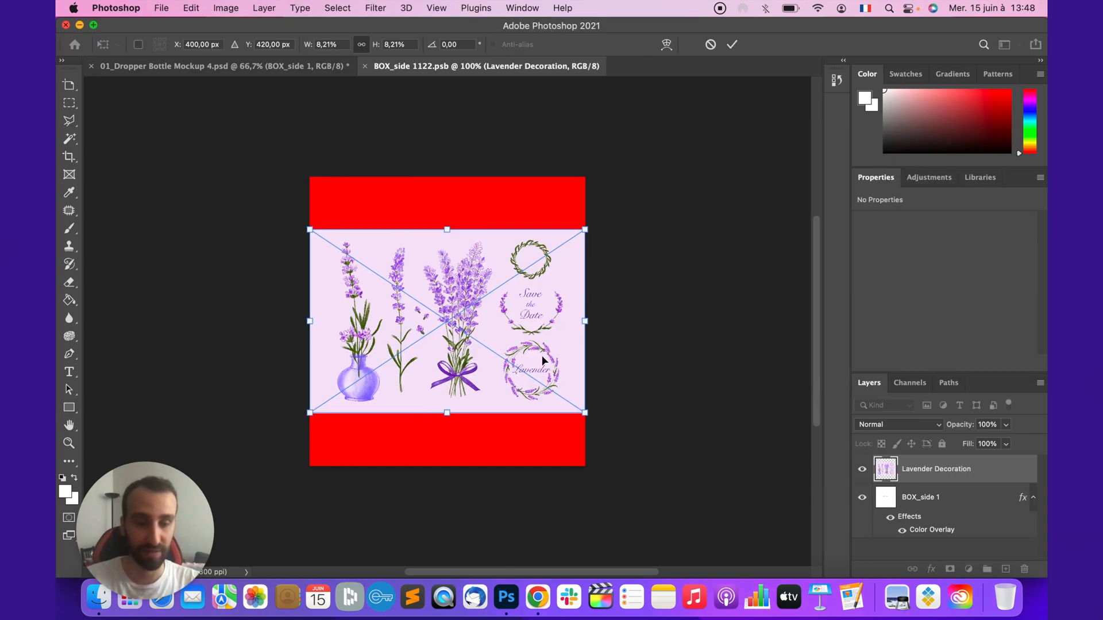
key("Return")
Sample the lavender image's pale background with the Eyedropper and copy its hex code f3e6f8.
left_click(68, 193)
left_click(382, 255)
left_click(65, 493)
key("super+c")
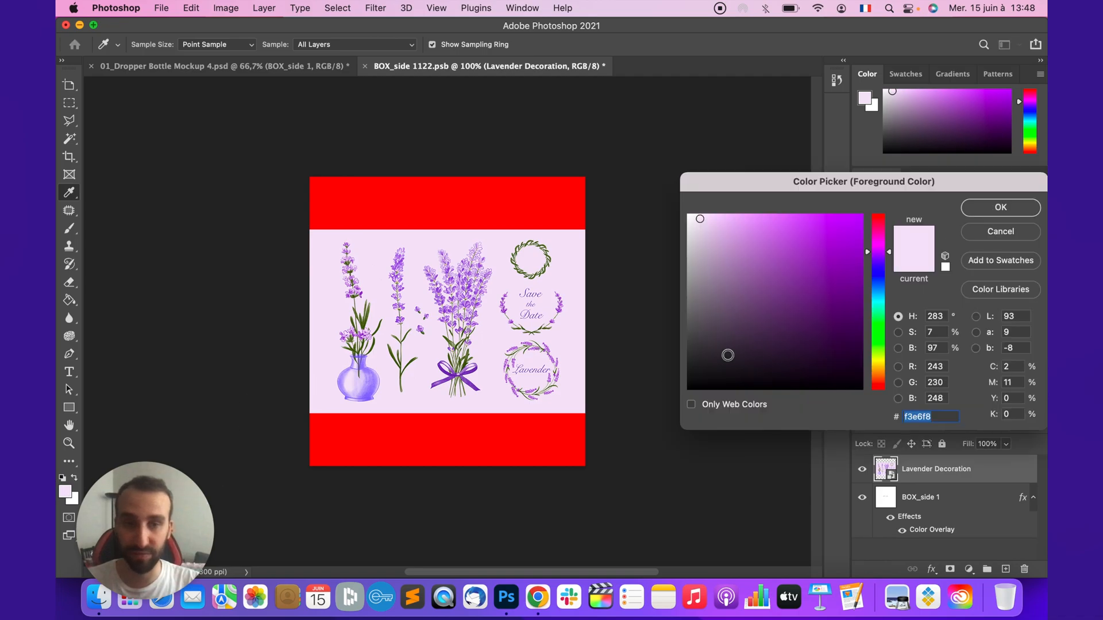
left_click(981, 211)
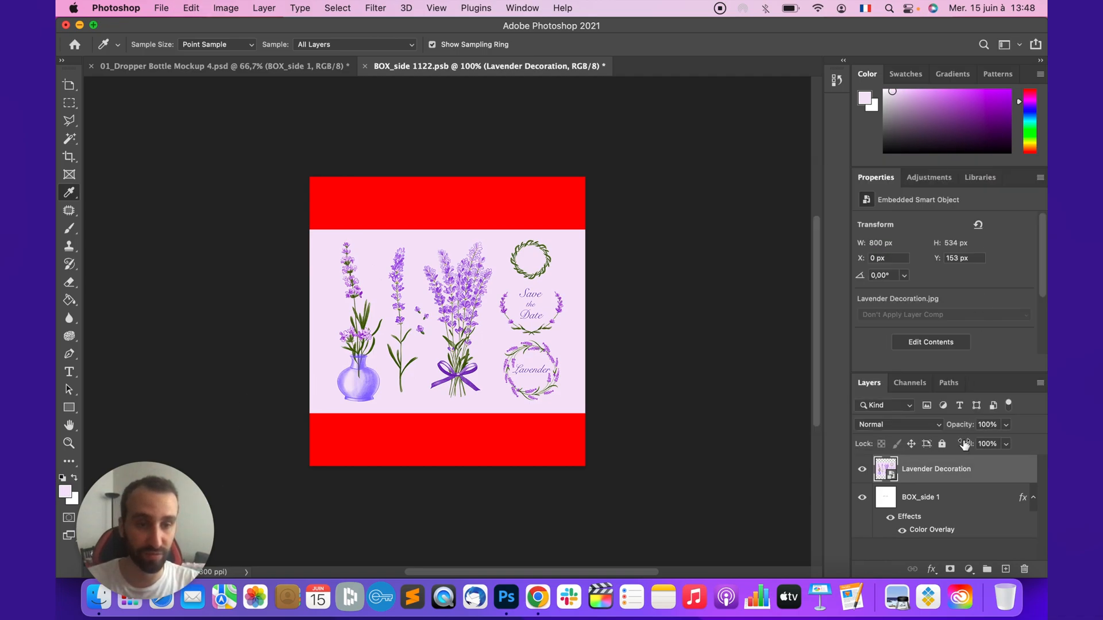
Set the BOX_side 1 layer's Color Overlay to the copied color f3e6f8.
left_click(960, 505)
double_click(962, 505)
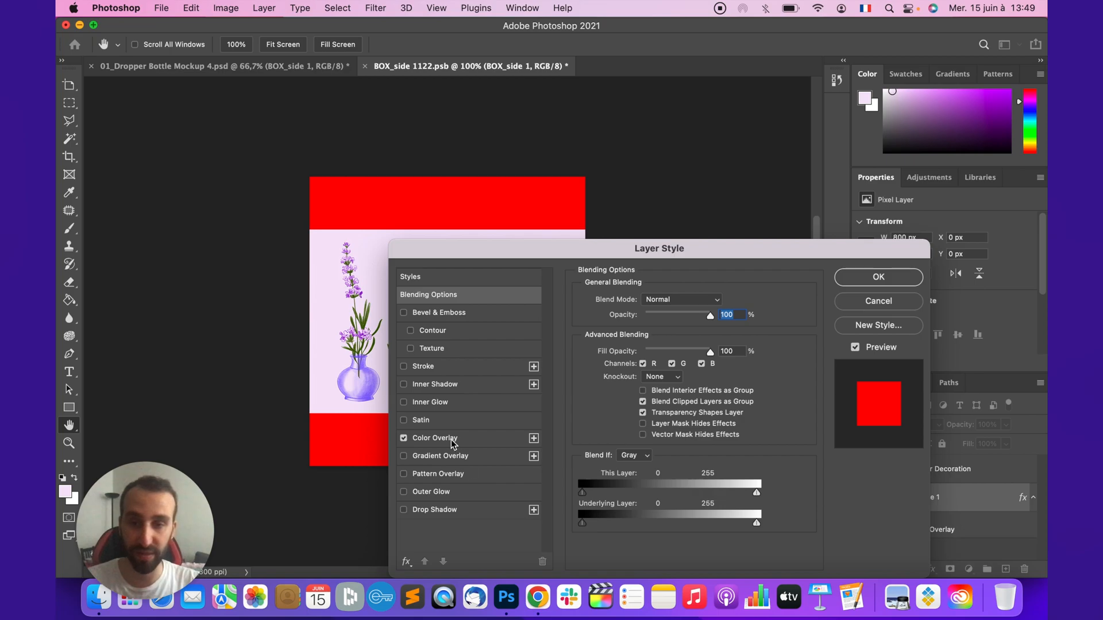
left_click(453, 440)
left_click(720, 302)
key("super+v")
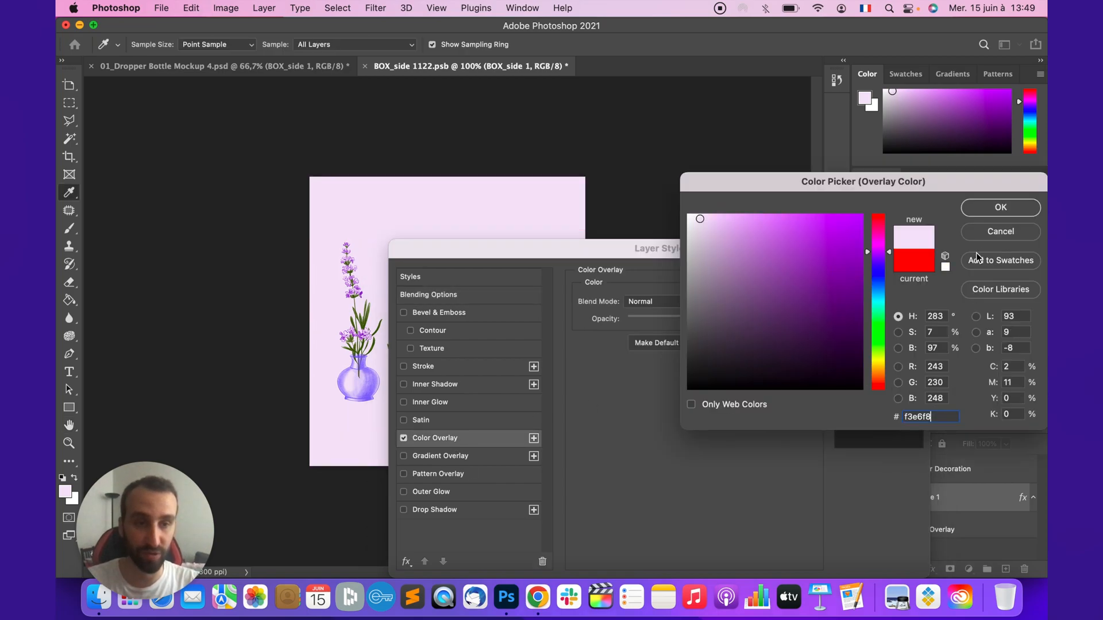
left_click(991, 209)
left_click(879, 277)
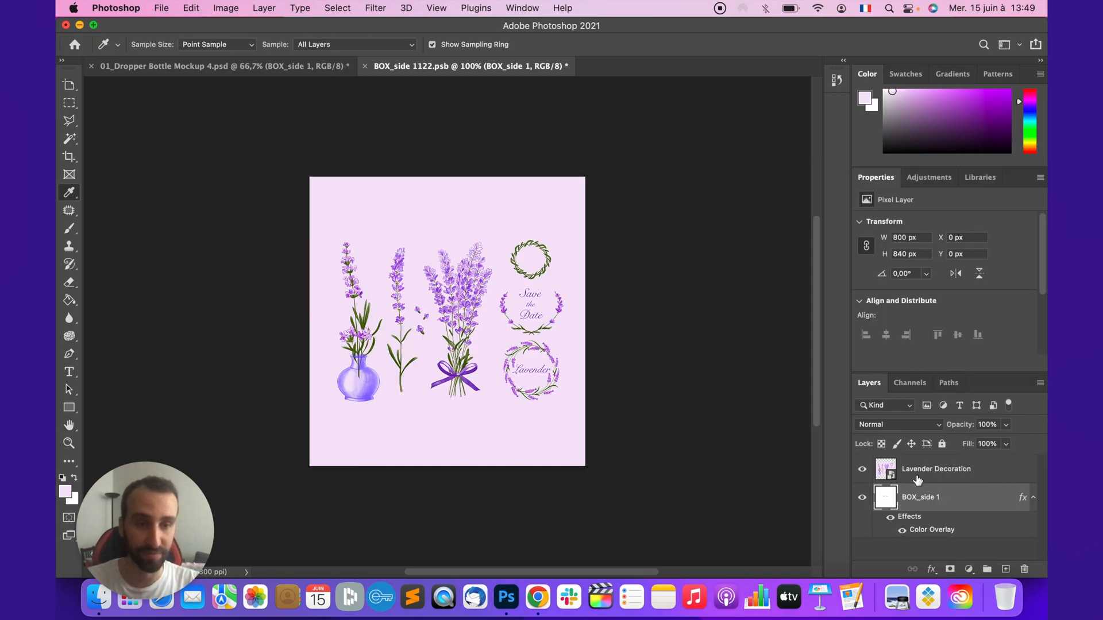
Delete the Lavender Decoration layer, save the BOX_side 1 smart object and return to the main mockup.
left_click(965, 470)
left_click(1024, 568)
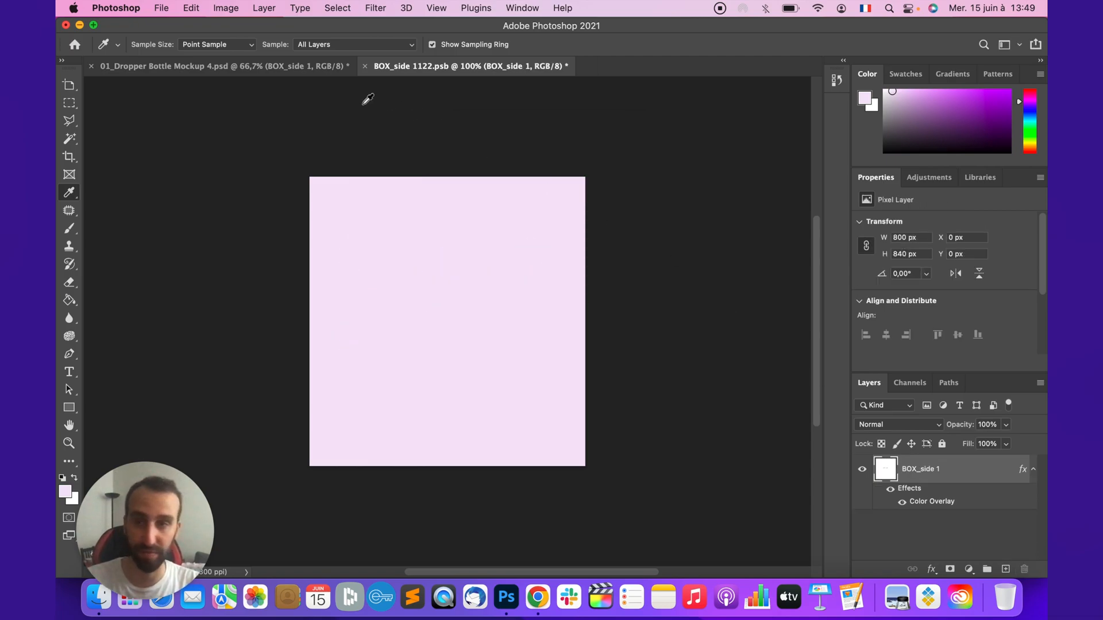
left_click(167, 7)
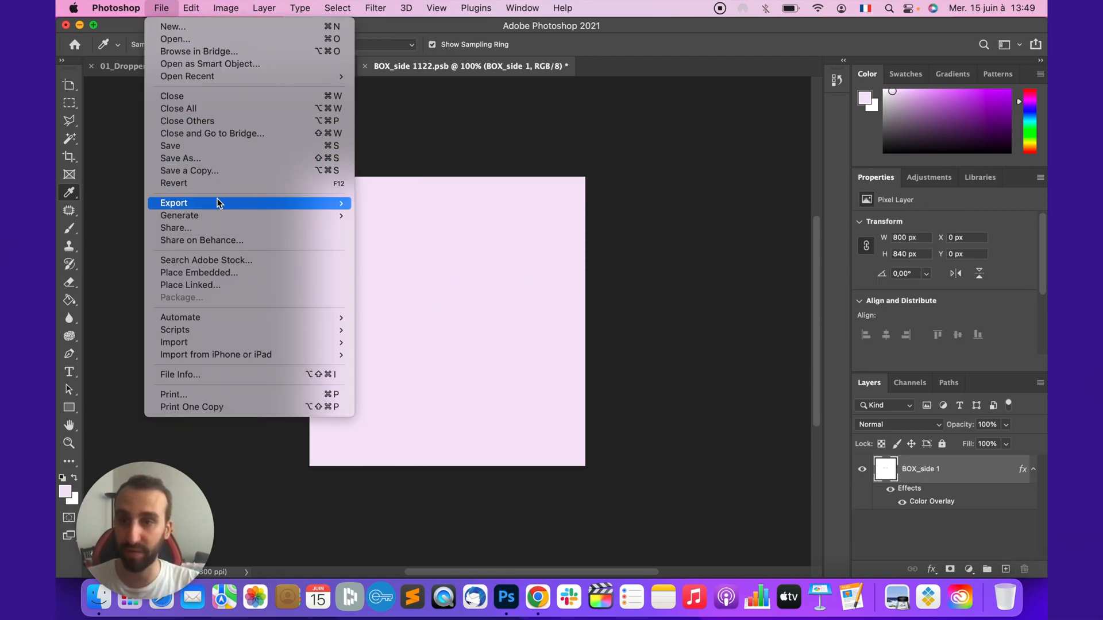
left_click(229, 146)
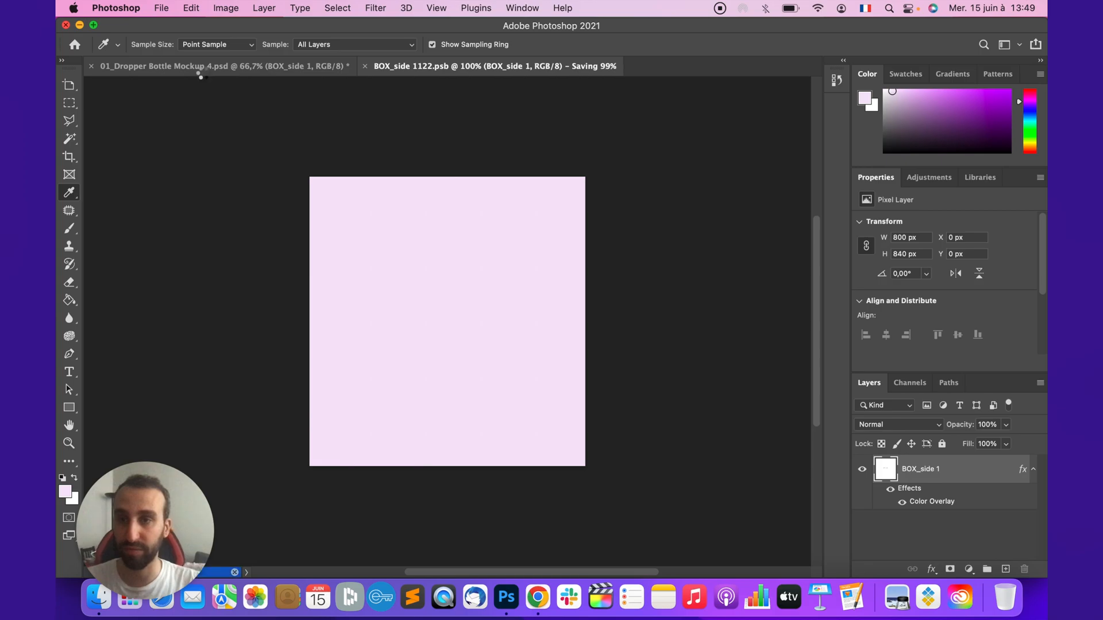
left_click(203, 69)
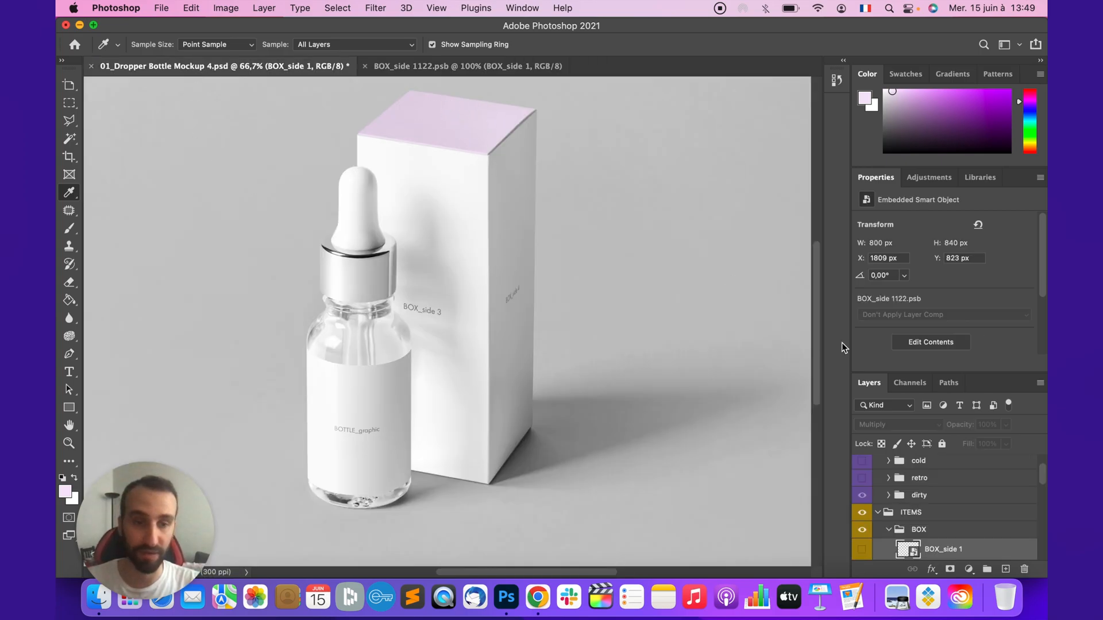
Apply the same pale lavender Color Overlay inside the BOX_side 3 smart object, save it and return to the mockup.
scroll(925, 550, "down", 3)
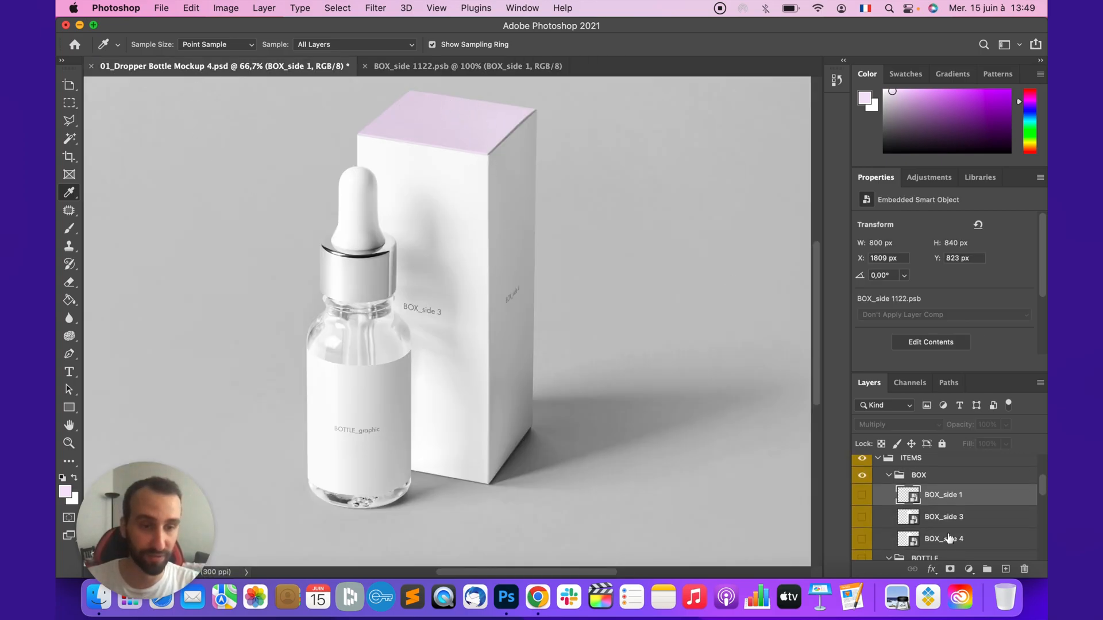
double_click(915, 521)
left_click(676, 379)
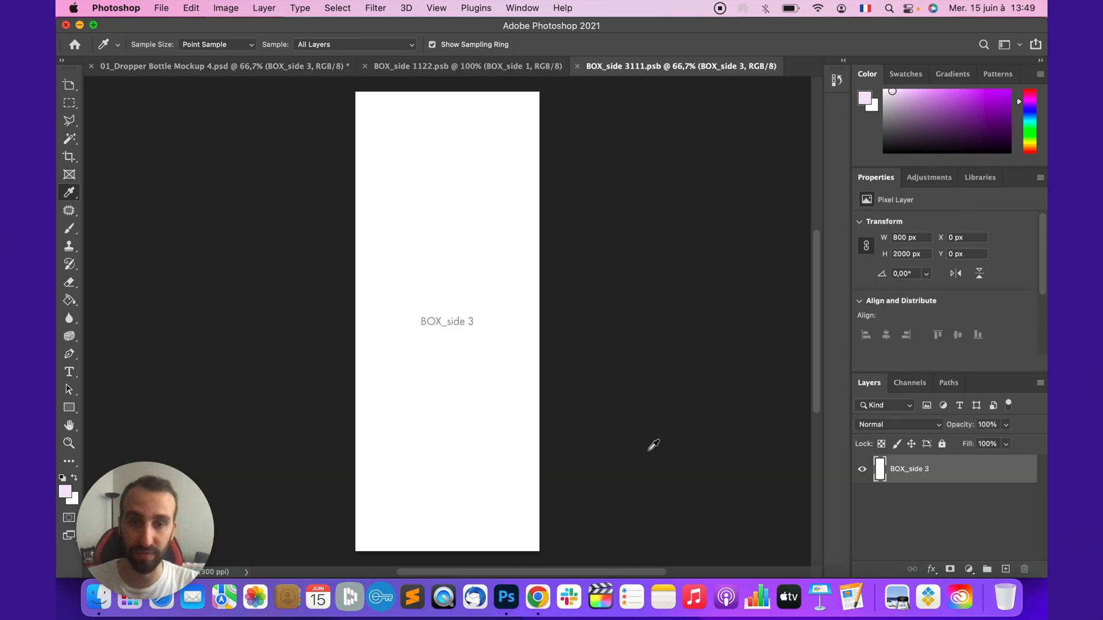
double_click(956, 472)
left_click(454, 439)
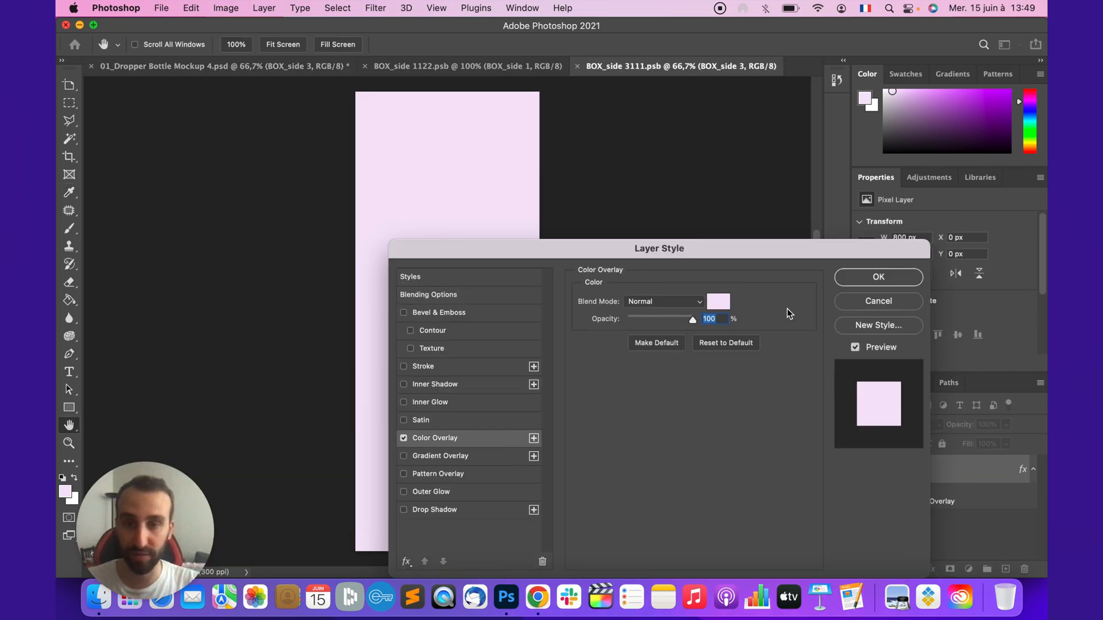
left_click(881, 276)
key("ctrl+s")
left_click(279, 66)
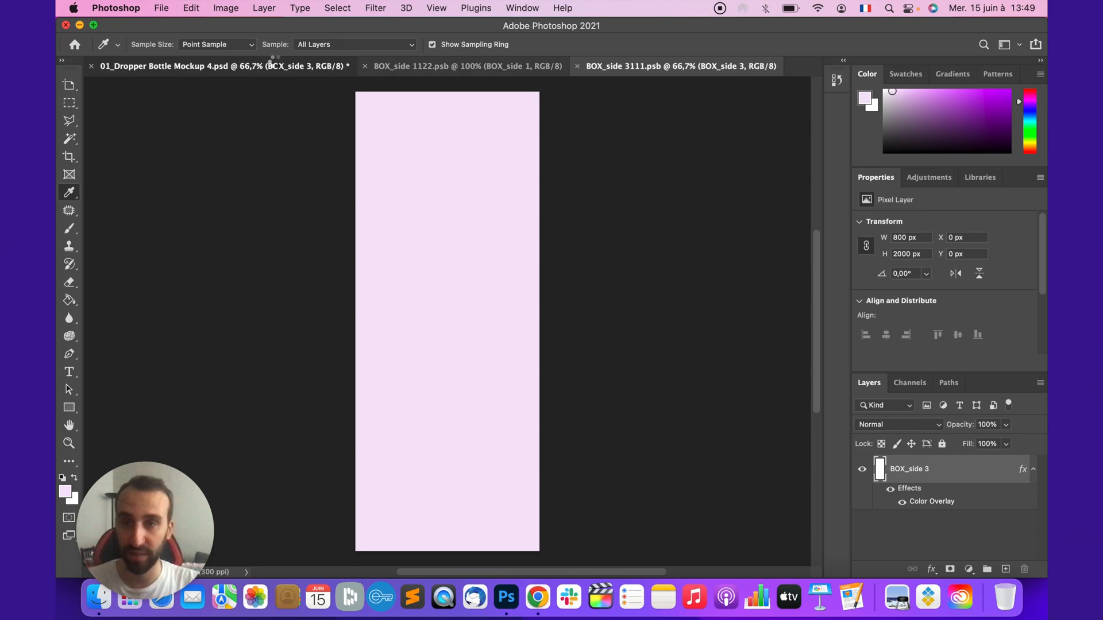
Apply the pale lavender Color Overlay inside the BOX_side 4 smart object, save it and check the box in the mockup.
scroll(937, 517, "down", 1)
double_click(907, 543)
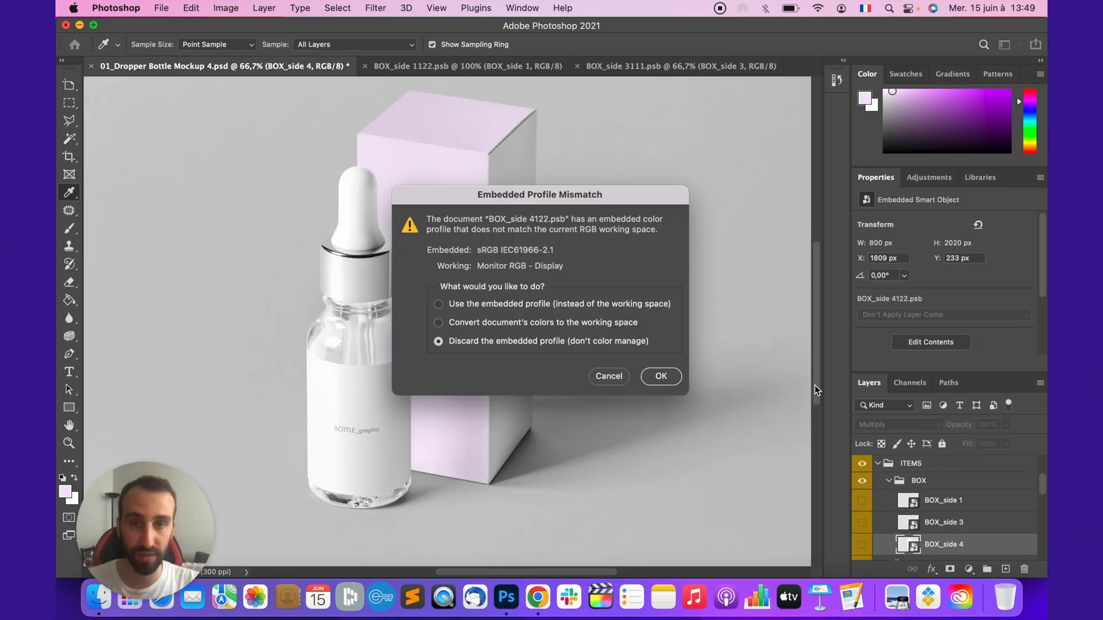
left_click(673, 379)
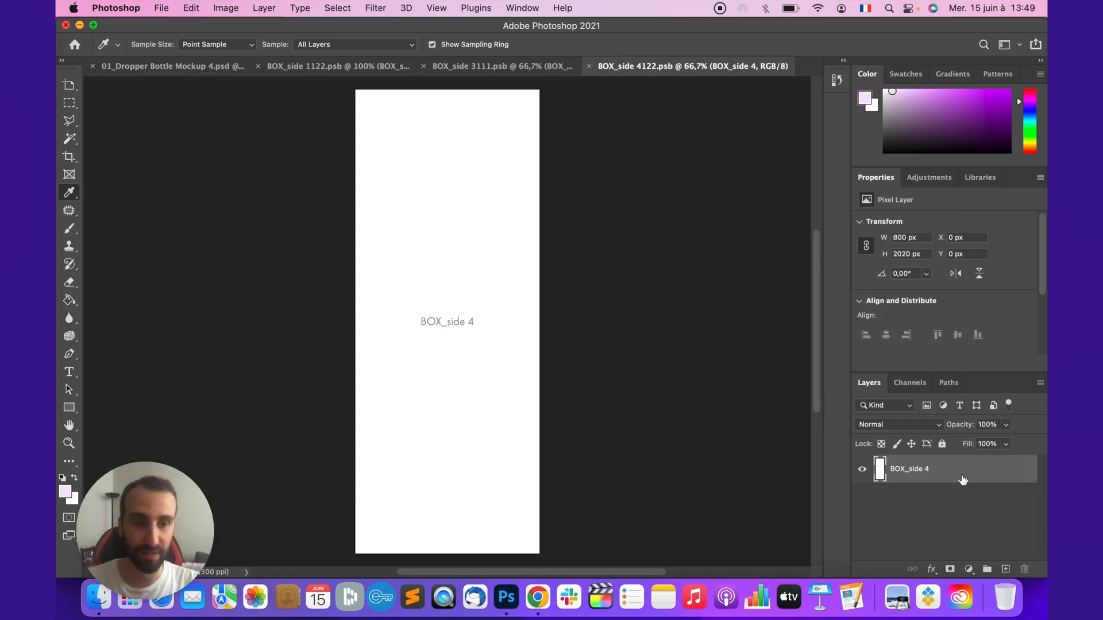
double_click(906, 469)
left_click(450, 438)
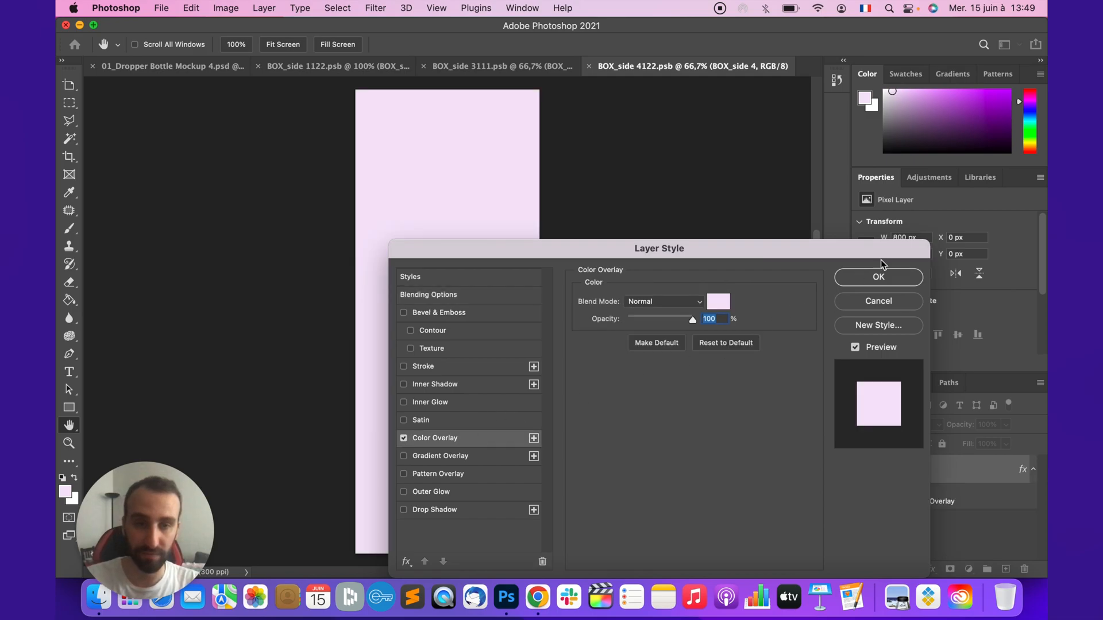
left_click(888, 287)
key("super+s")
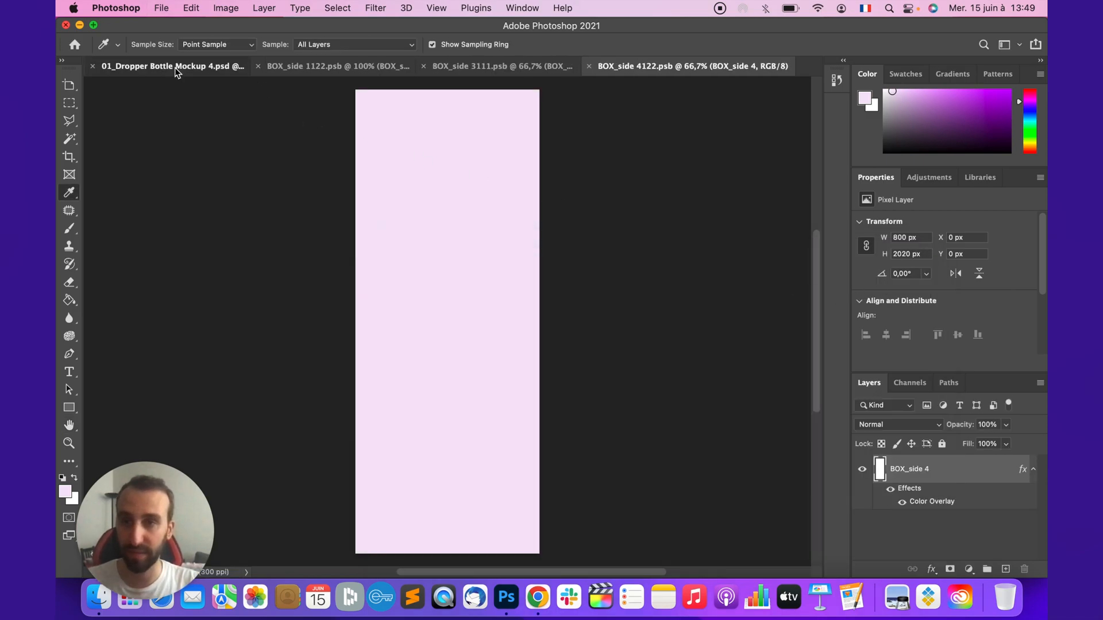
left_click(177, 68)
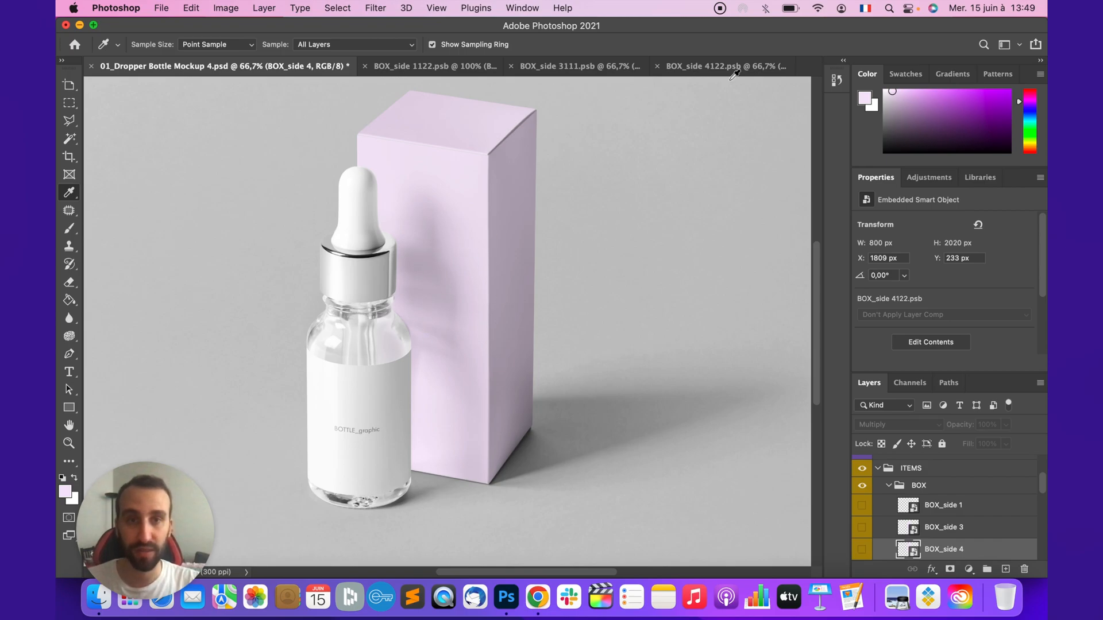
Place Lavender Decoration.jpg from Finder into the BOX_side 4 smart object document.
left_click(738, 69)
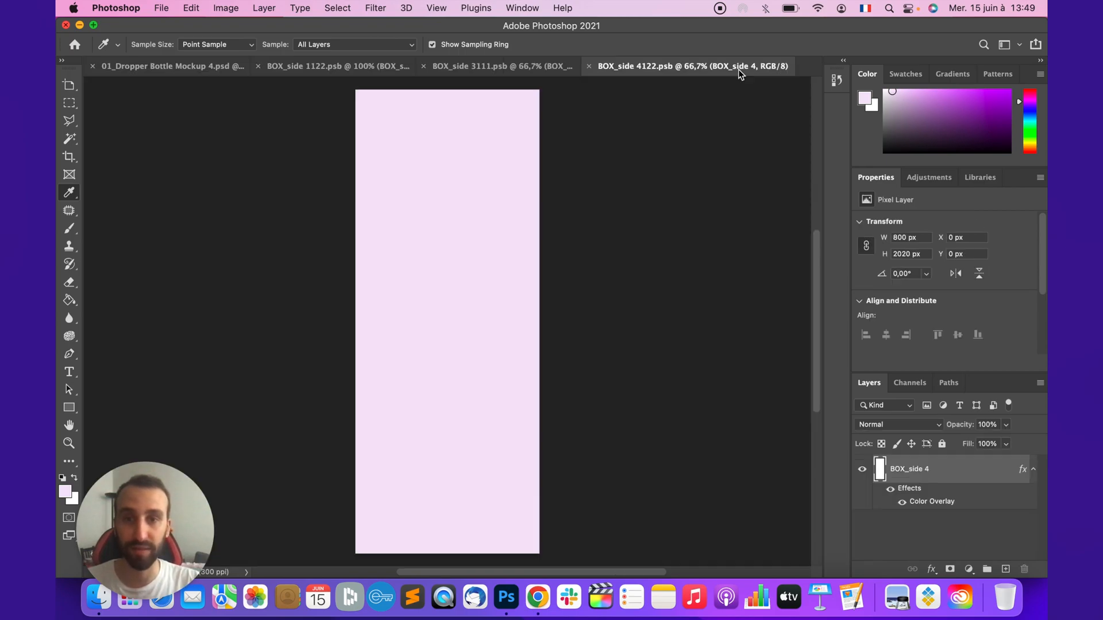
left_click(105, 610)
left_click_drag(510, 212, 442, 421)
Enlarge the placed lavender image to about 28.47% and position its "Lavender" wreath centered in the upper part of the box side.
left_click_drag(535, 381, 838, 586)
left_click_drag(405, 380, 98, 213)
left_click_drag(394, 332, 360, 194)
scroll(580, 345, "up", 4)
left_click_drag(503, 386, 579, 437)
left_click_drag(447, 364, 391, 303)
left_click_drag(525, 385, 544, 393)
left_click_drag(456, 352, 452, 347)
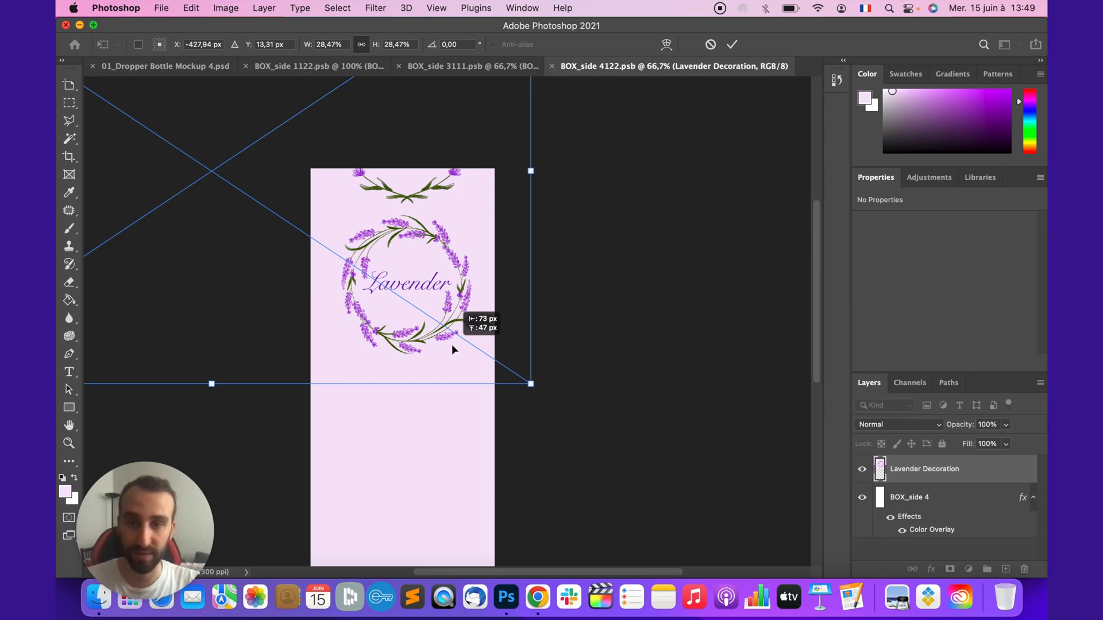
key("Return")
Rasterize the placed Lavender Decoration layer and clear the stray sprigs above the wreath in the BOX_side 4 document.
key("m")
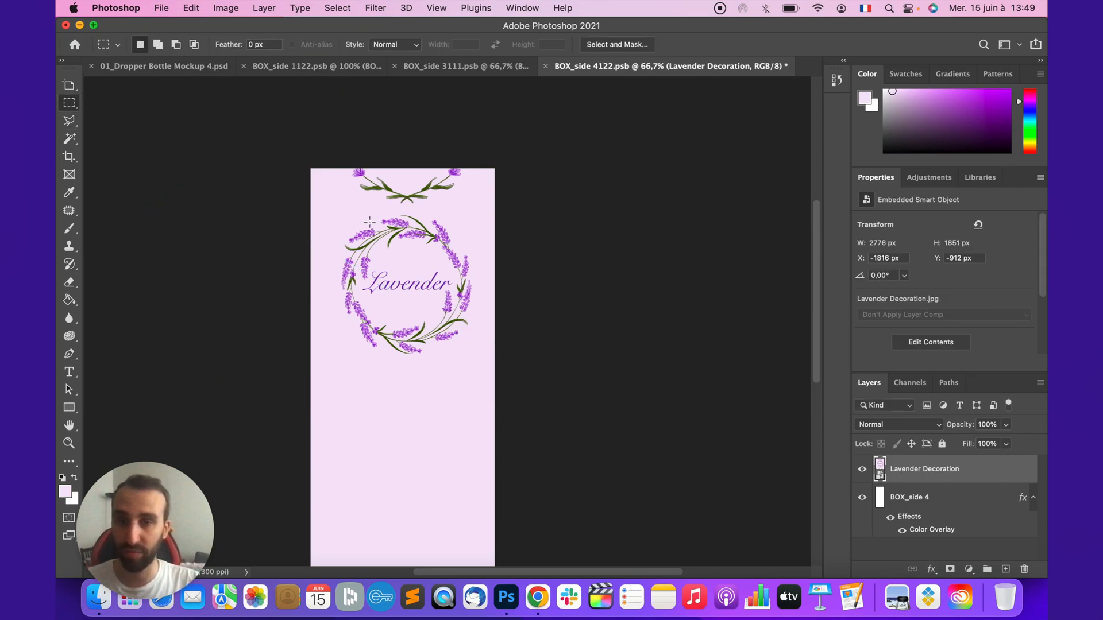
left_click_drag(278, 202, 575, 109)
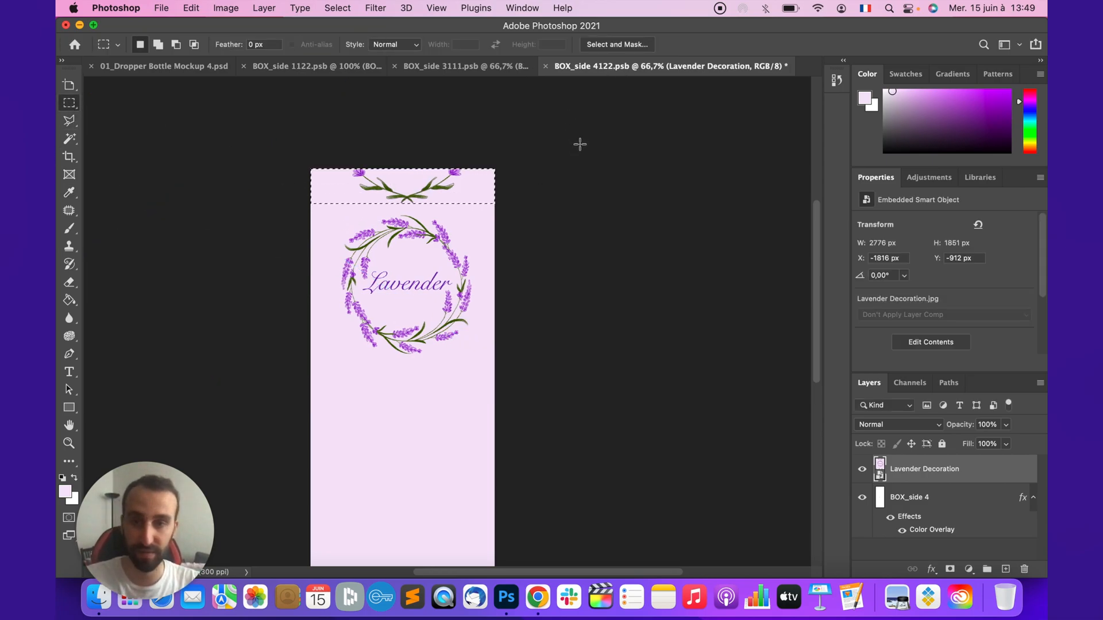
key("BackSpace")
left_click(565, 241)
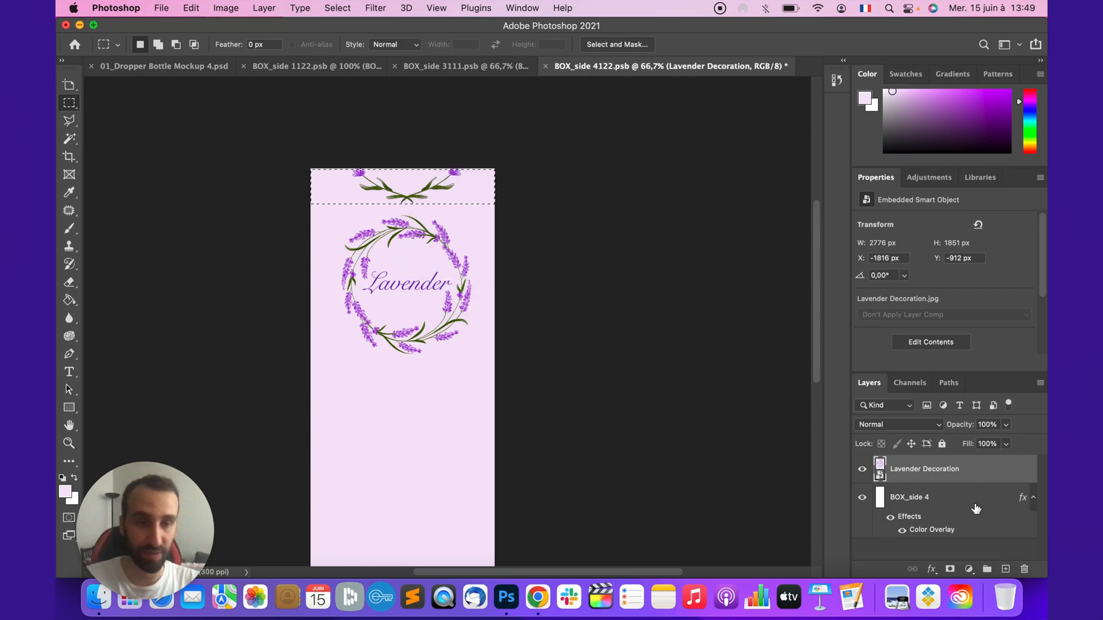
right_click(981, 473)
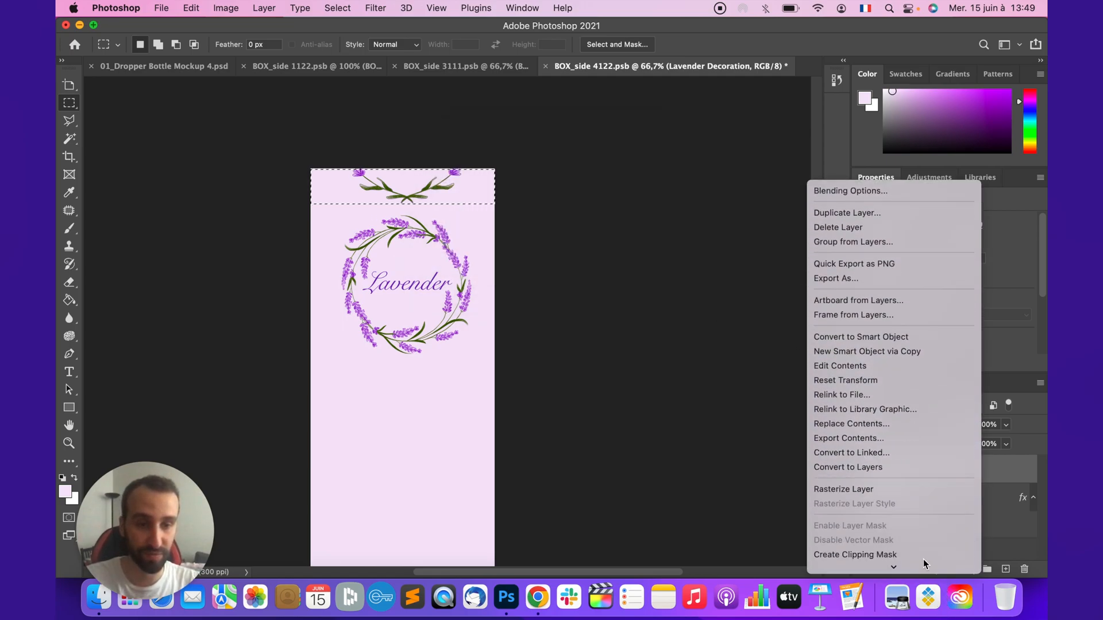
left_click(910, 477)
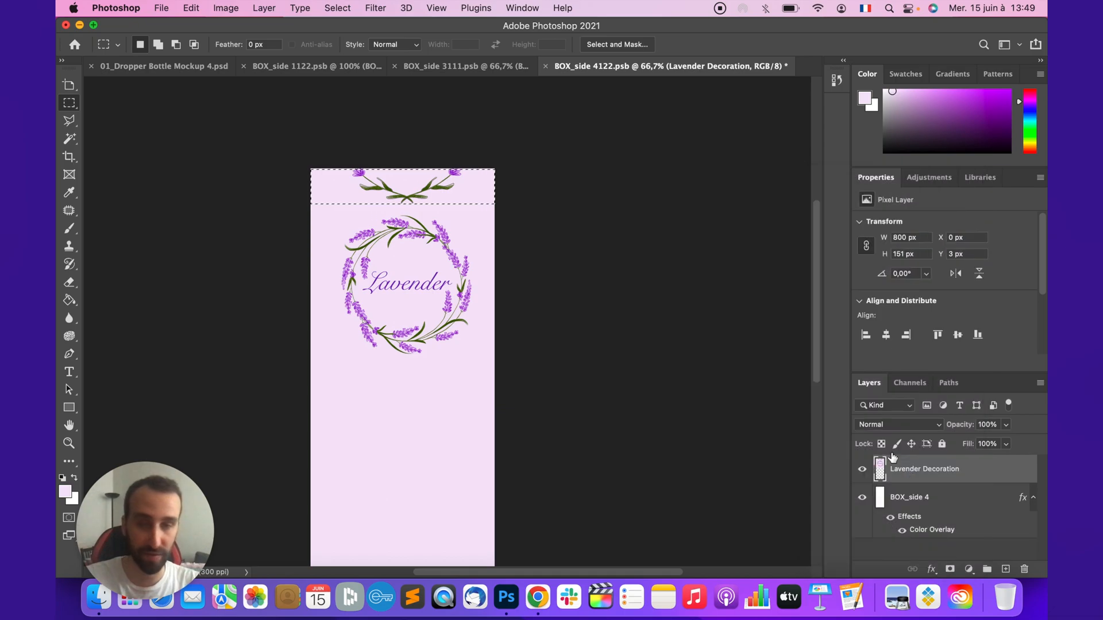
key("BackSpace")
left_click_drag(291, 145, 511, 177)
key("BackSpace")
left_click(583, 212)
Save the BOX_side 4 document and check the wreath on the box in the mockup.
key("super+s")
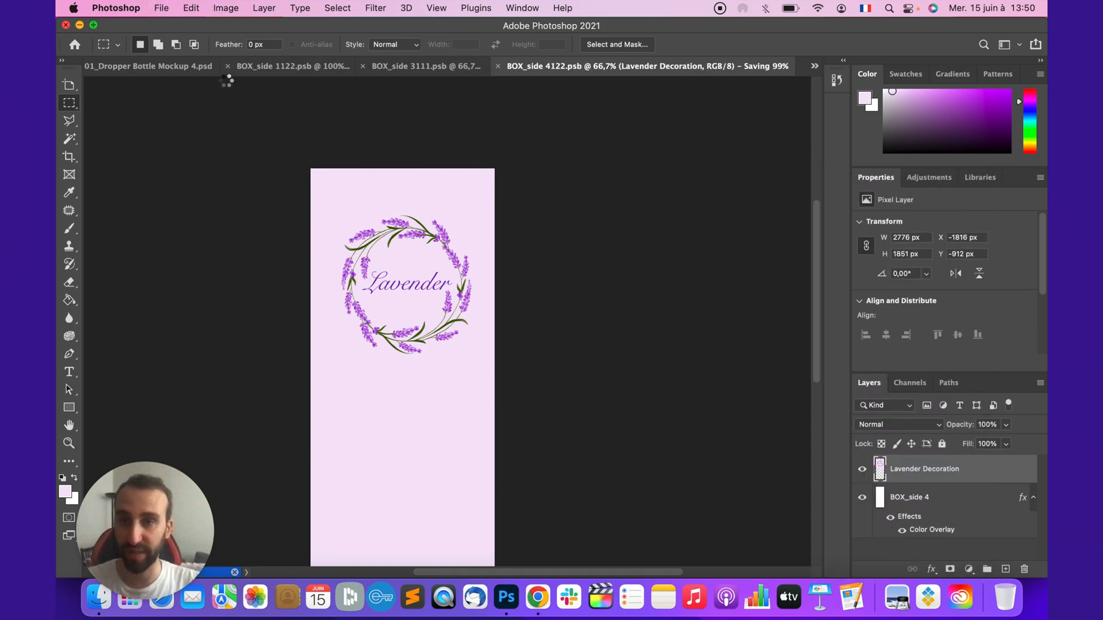
left_click(166, 67)
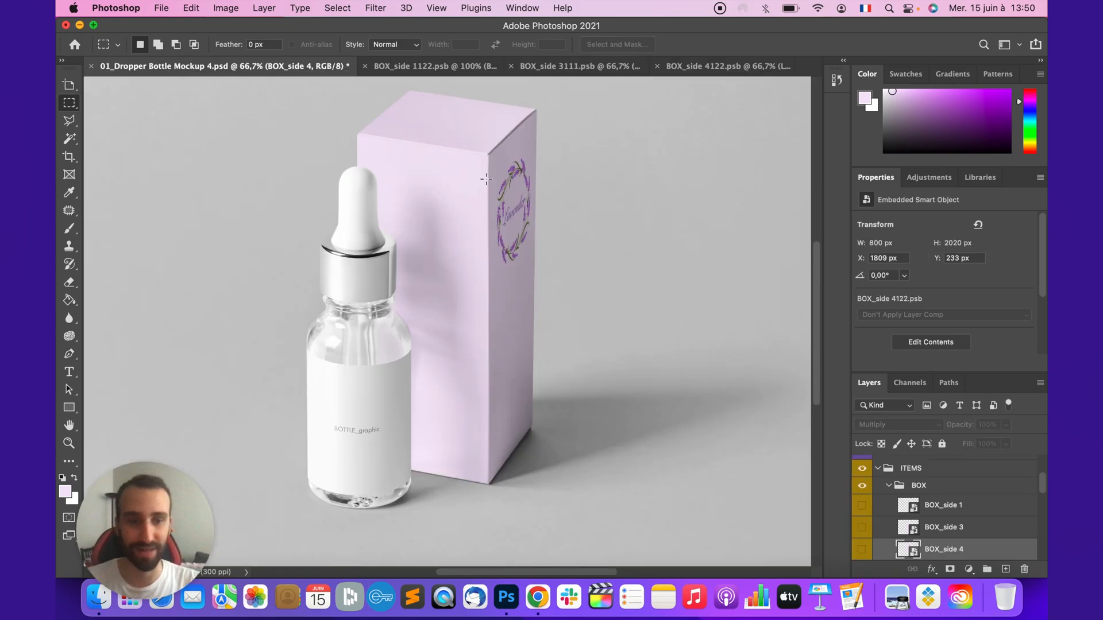
scroll(977, 538, "down", 2)
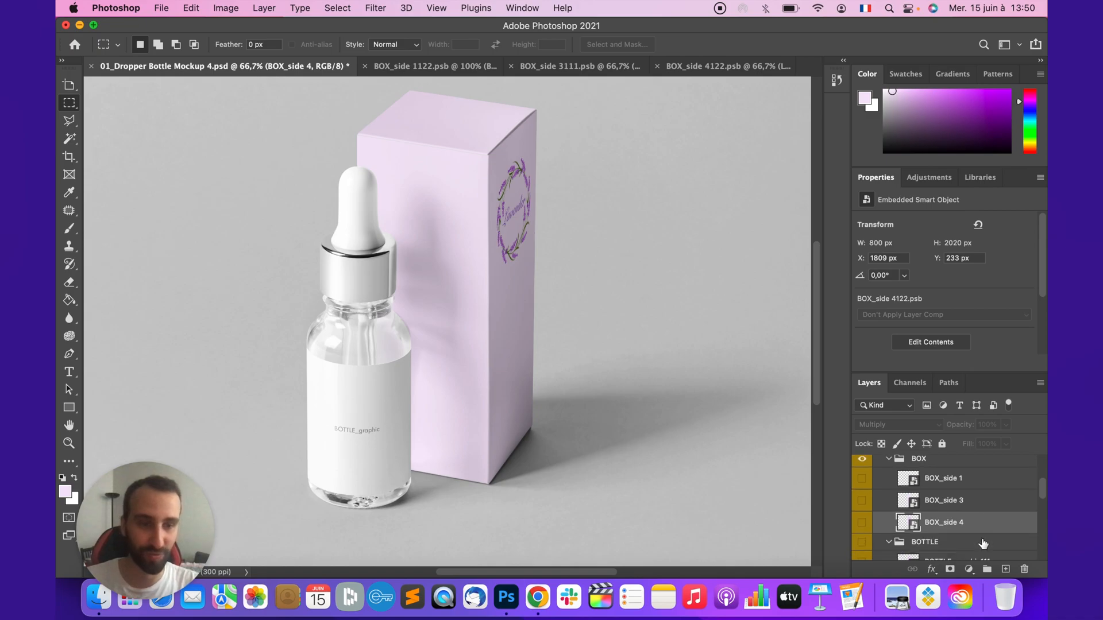
Cut the "Lavender" wreath out of the BOX_side 4 document and save it.
double_click(913, 505)
left_click(708, 67)
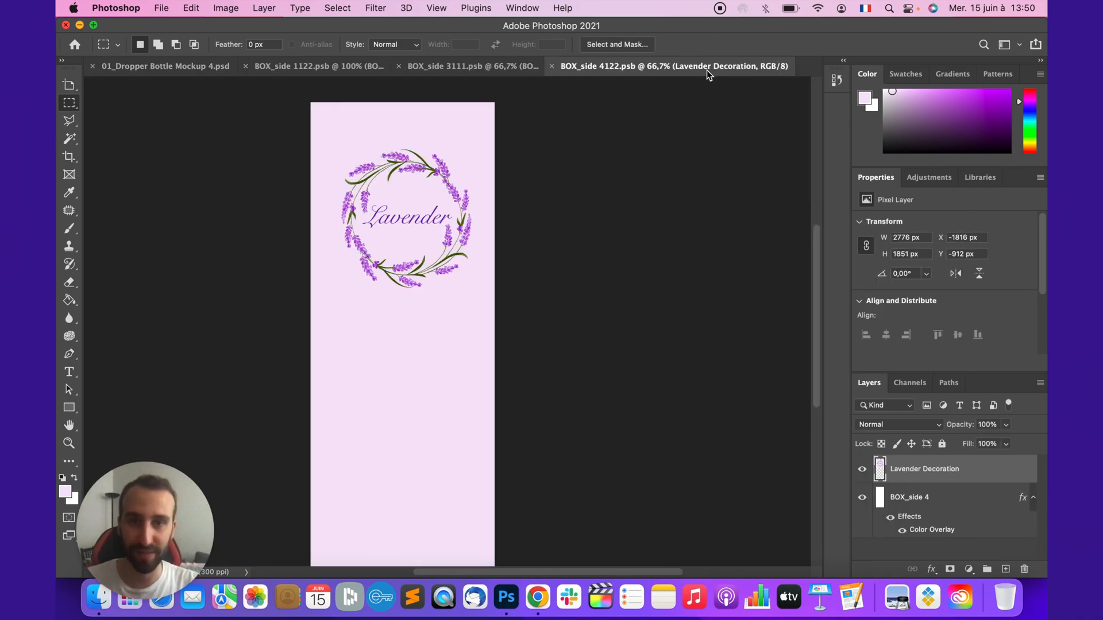
left_click_drag(230, 107, 615, 322)
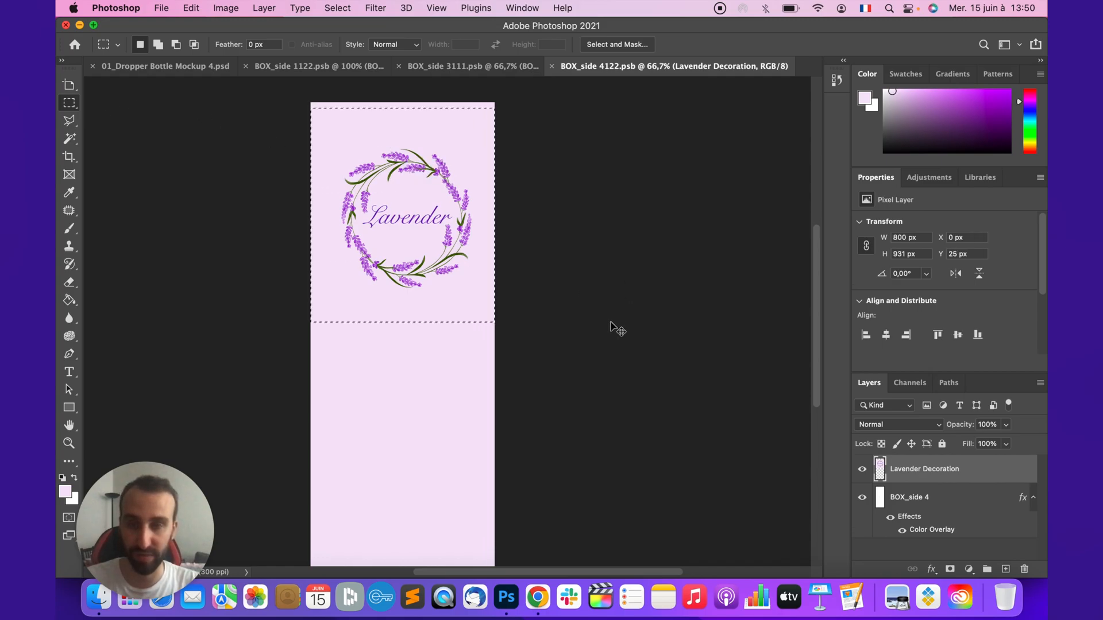
key("Delete")
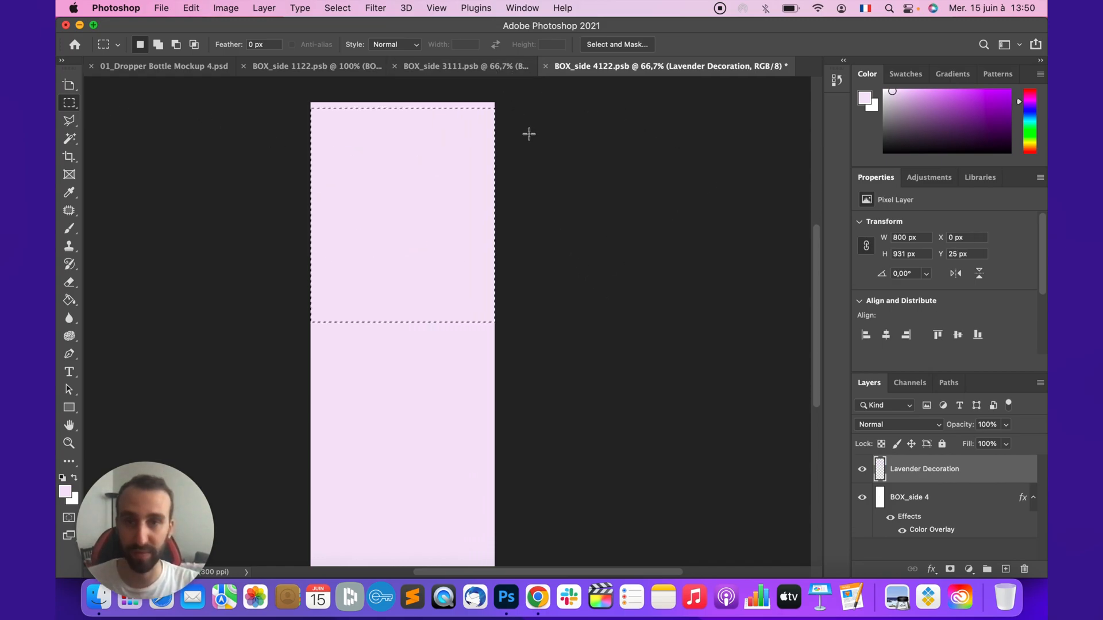
key("super+s")
Paste the wreath into the upper part of BOX_side 3, save it and check the box front in the mockup.
left_click(425, 68)
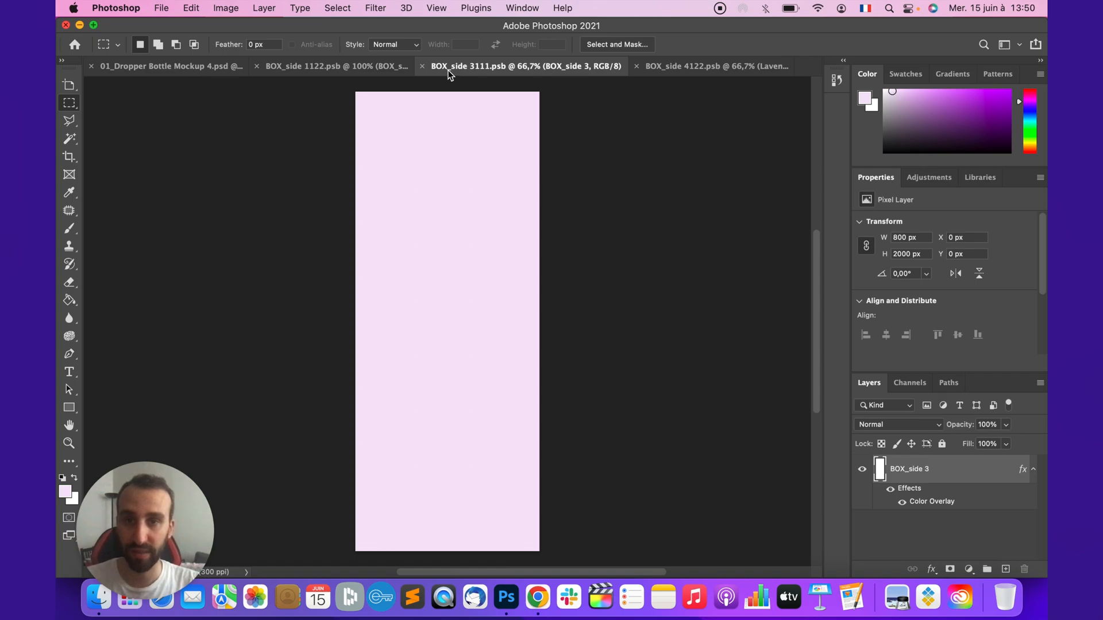
key("super+v")
left_click_drag(456, 327, 449, 196)
key("super+s")
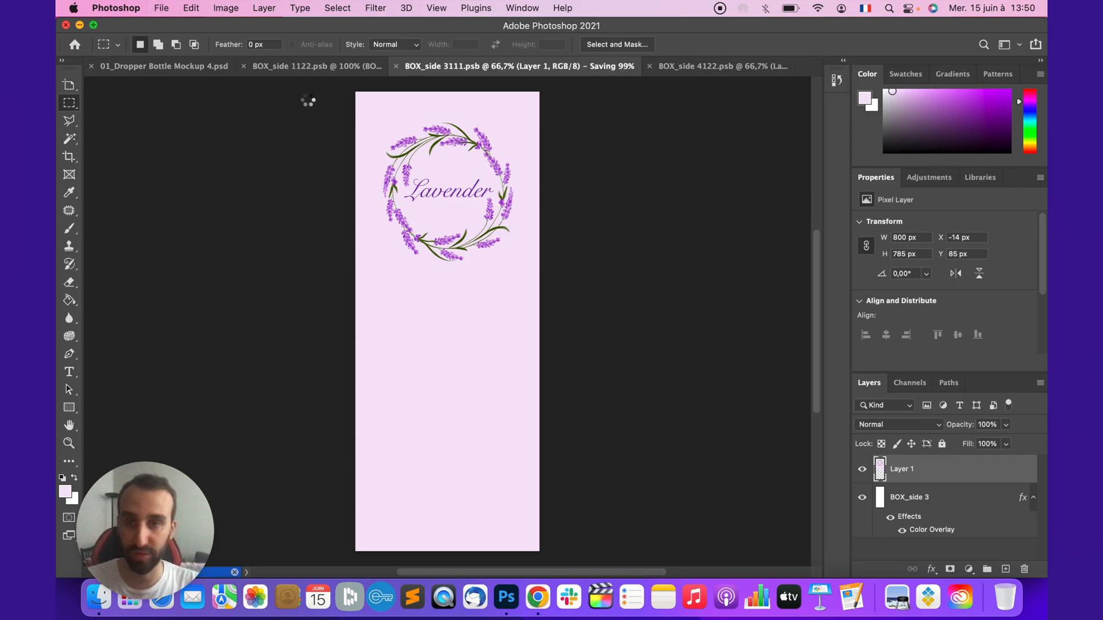
left_click(166, 67)
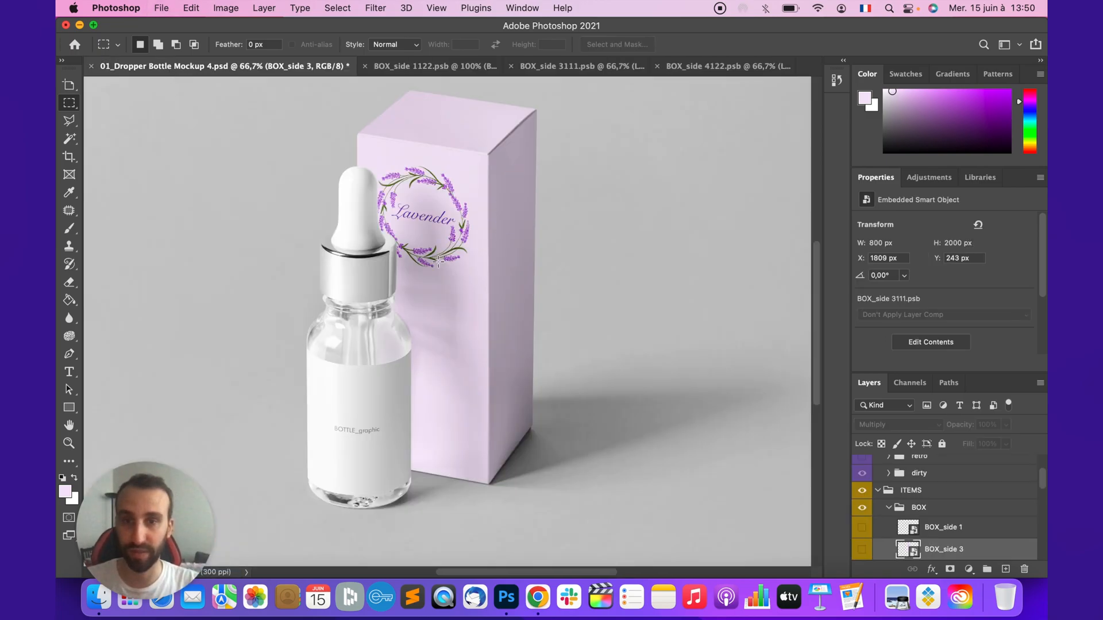
Close the BOX_side 1 and BOX_side 4 documents and return to the BOX_side 3 document.
left_click(366, 68)
left_click(562, 67)
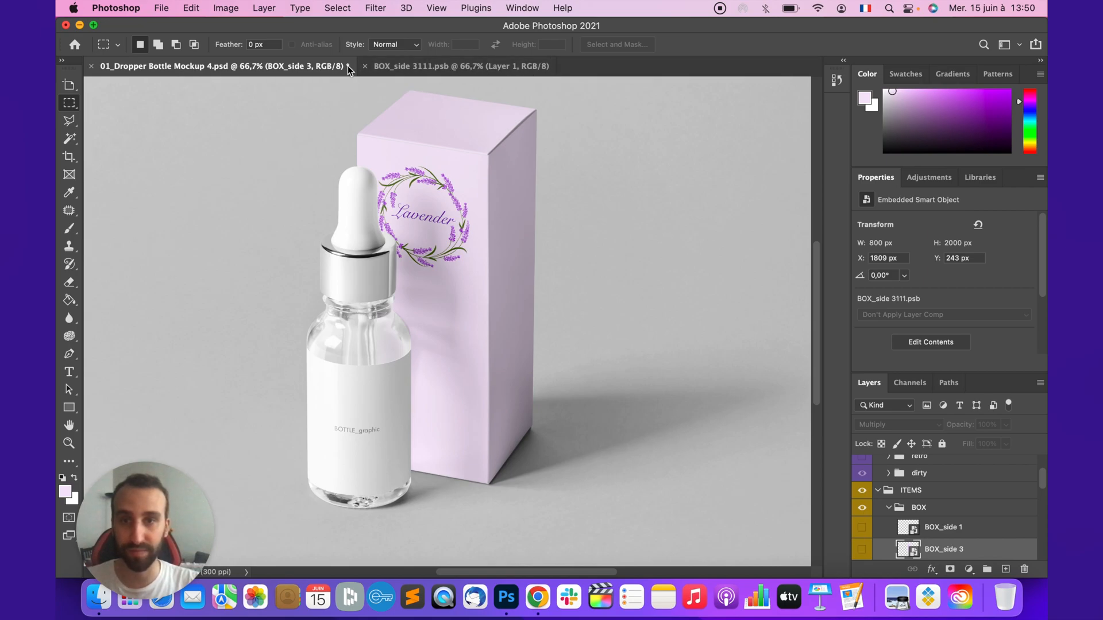
left_click(411, 68)
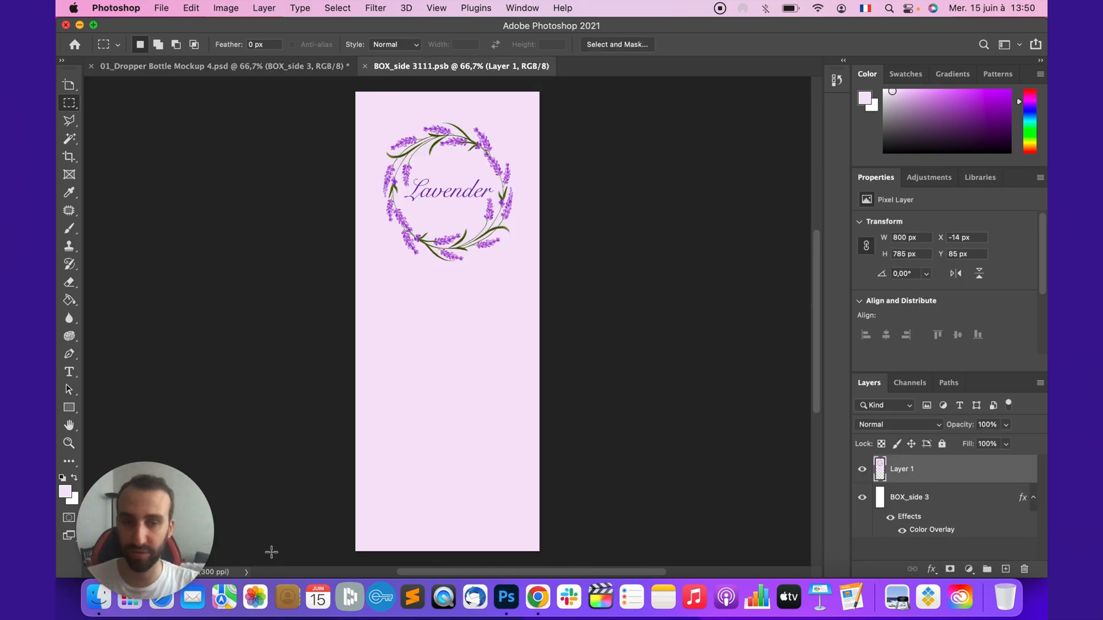
Place Lavender Decoration.jpg into BOX_side 3, scaled to about 1656 × 1104 px with its lavender vase below the wreath.
left_click(98, 598)
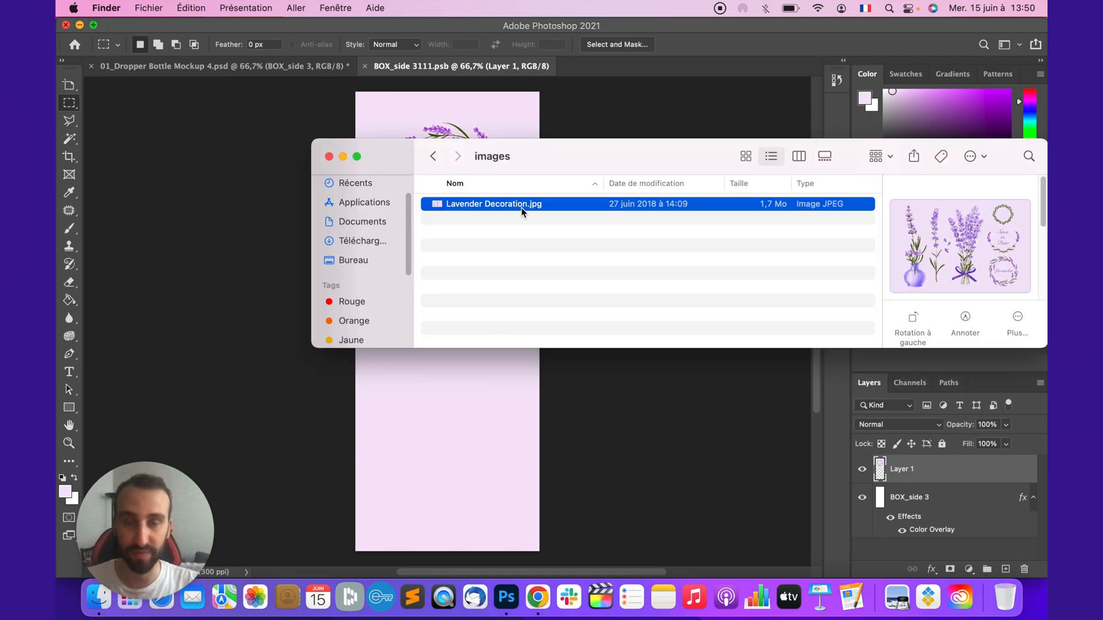
left_click_drag(521, 208, 440, 424)
left_click_drag(540, 383, 400, 336)
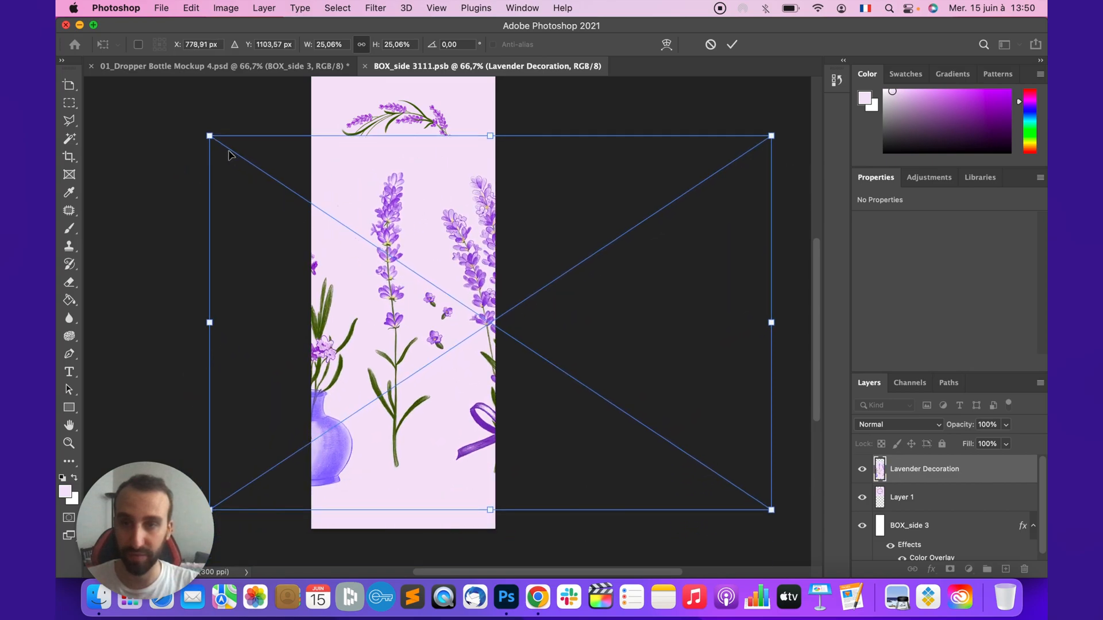
left_click_drag(209, 136, 386, 254)
left_click_drag(435, 340, 404, 344)
key("Return")
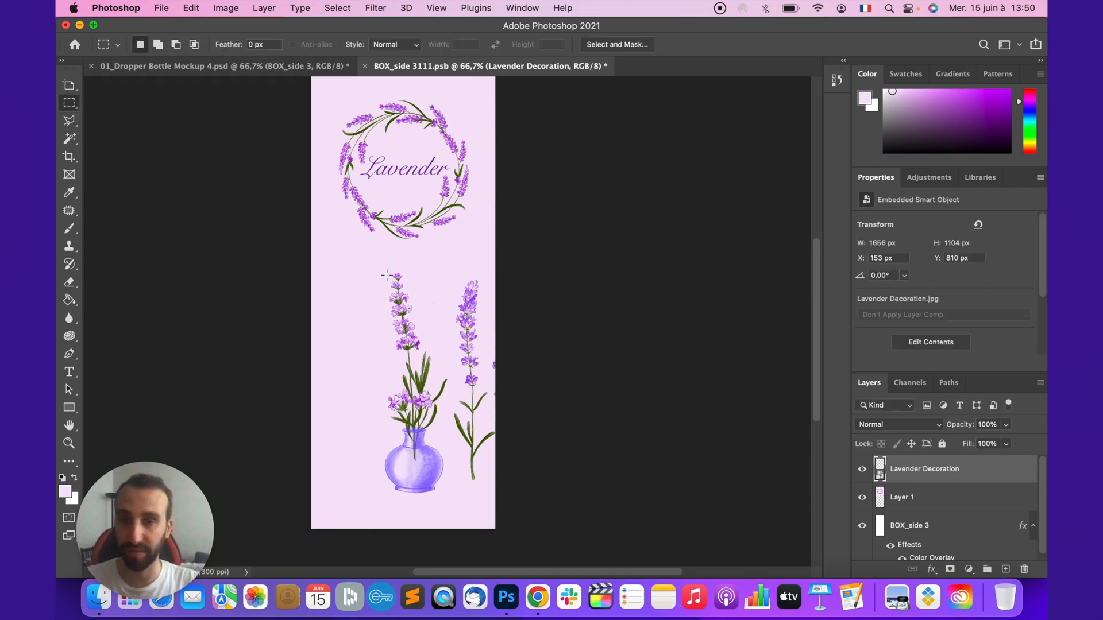
Rasterize the placed image layer and delete the lavender stem beside the vase.
left_click_drag(457, 276, 601, 487)
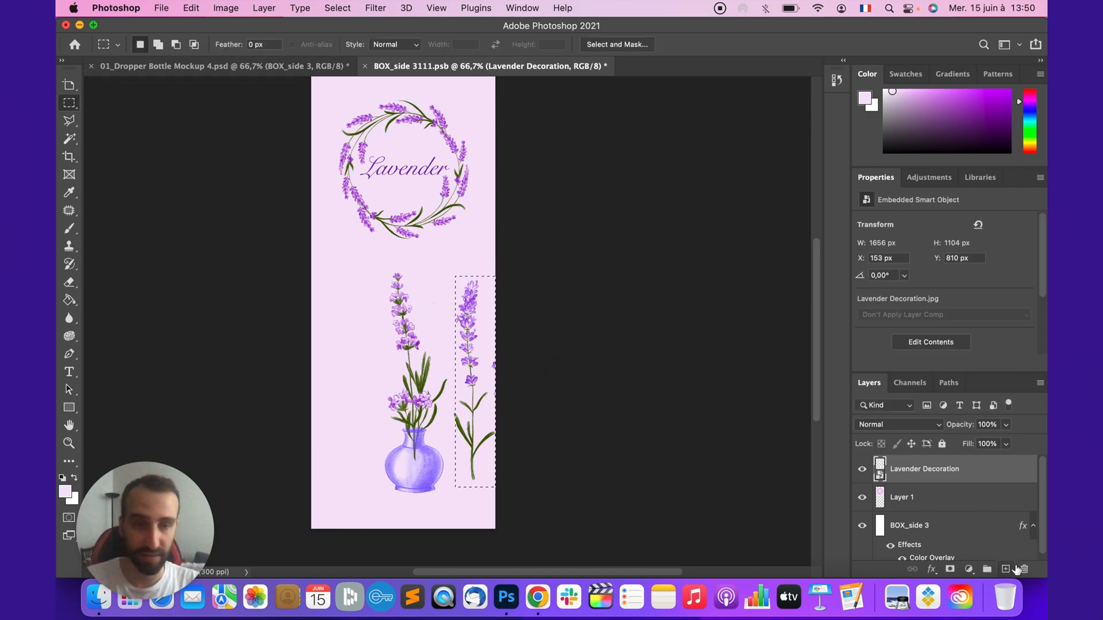
right_click(996, 477)
scroll(946, 529, "down", 2)
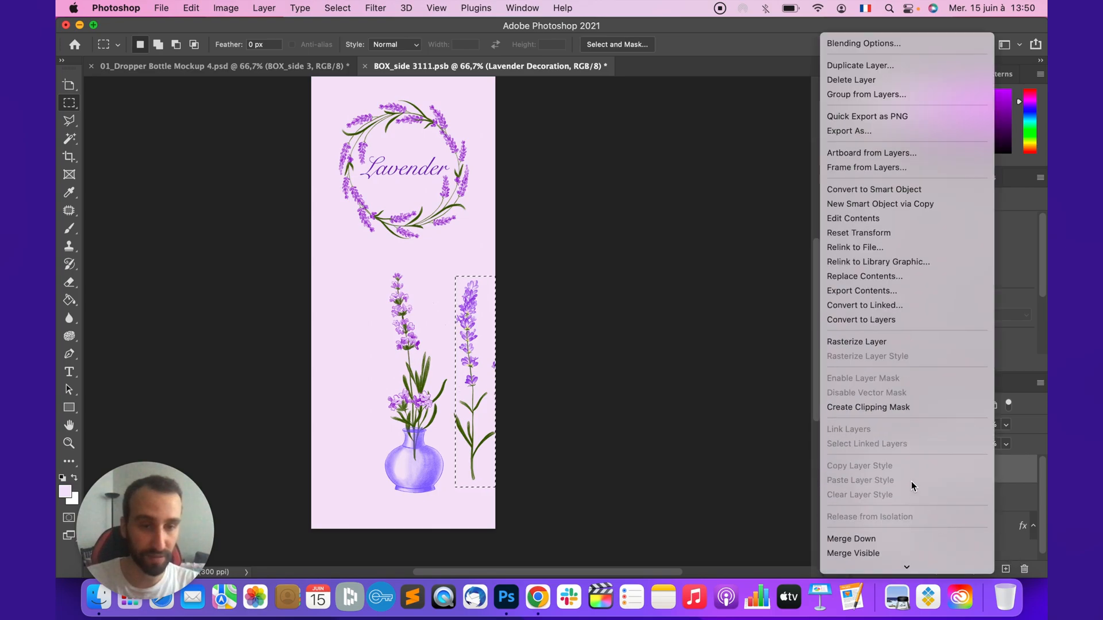
left_click(893, 342)
key("Delete")
key("super+d")
Clear the remaining leftover artwork beside the vase and move the vase near the lower edge, centered under the wreath.
left_click_drag(449, 396, 482, 433)
key("Delete")
key("super+d")
left_click_drag(419, 459, 413, 481)
left_click_drag(464, 319, 561, 466)
key("Delete")
key("super+d")
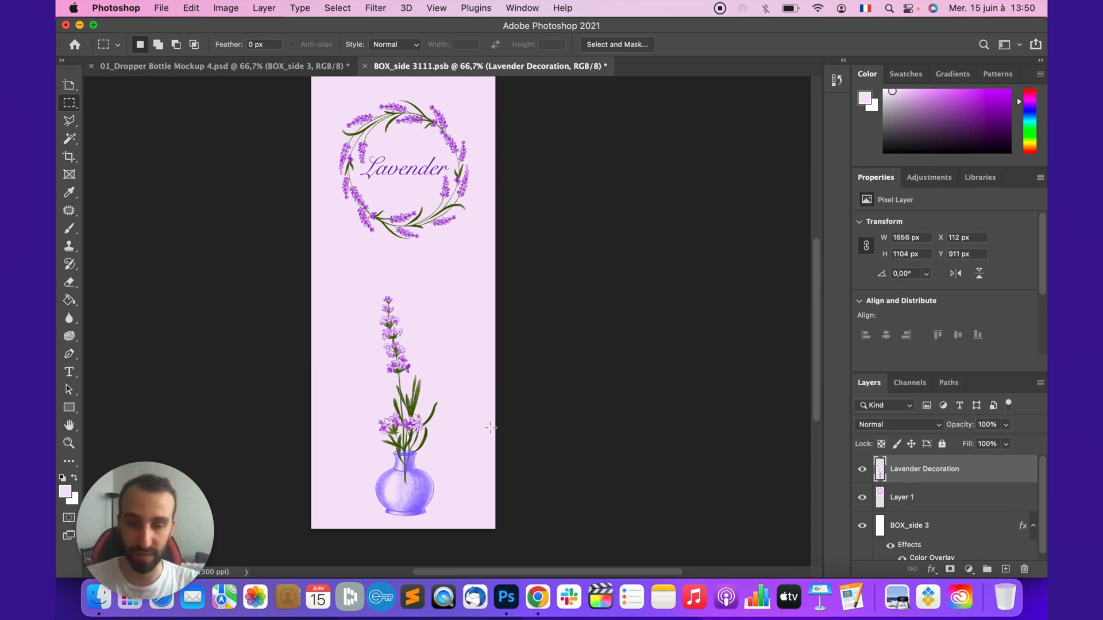
Save and close the BOX_side 3 document, and open the BOX_side 4 smart object from the mockup.
key("super+s")
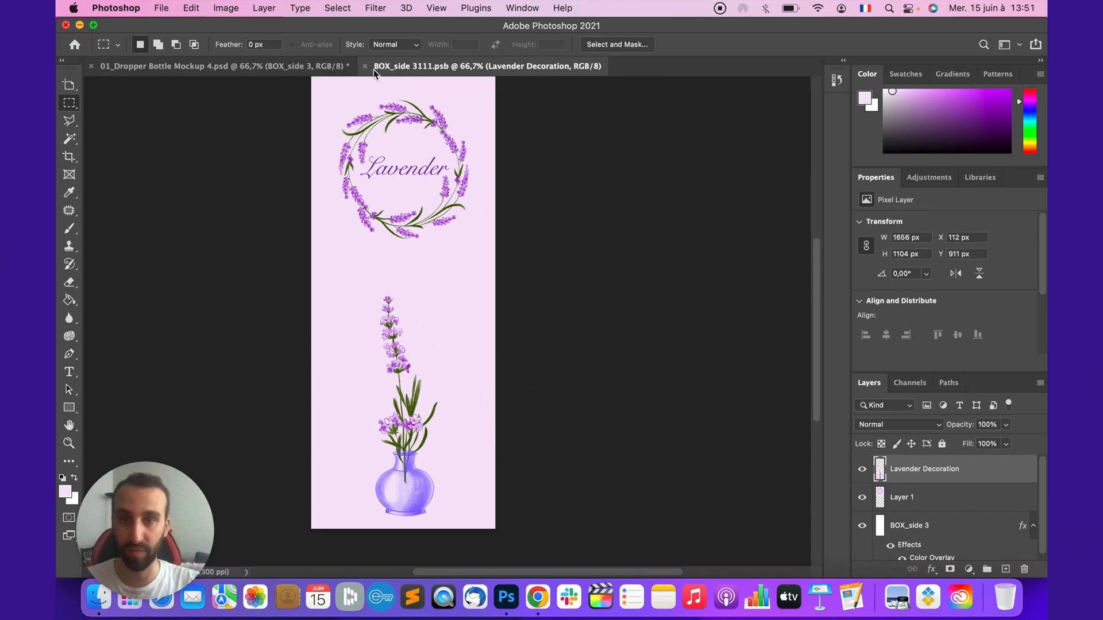
left_click(364, 66)
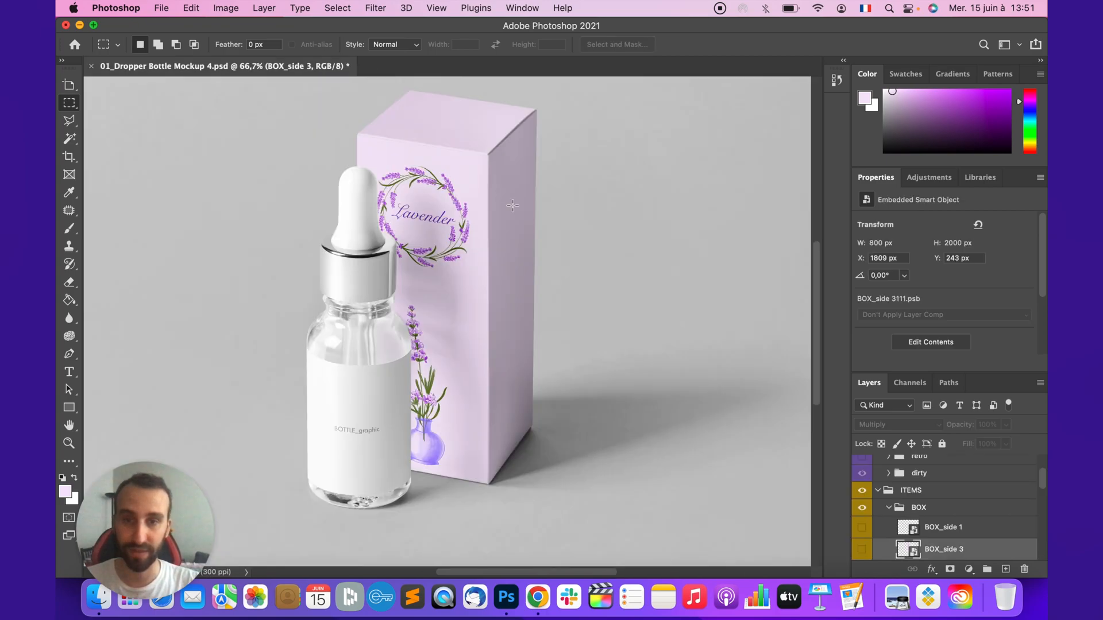
scroll(955, 527, "down", 2)
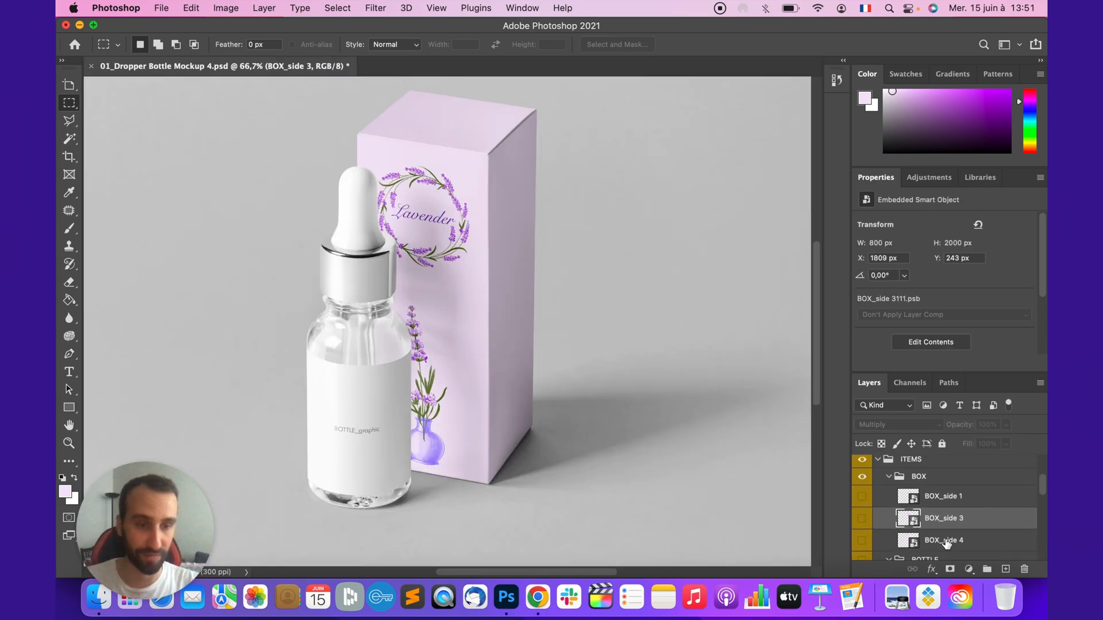
double_click(915, 543)
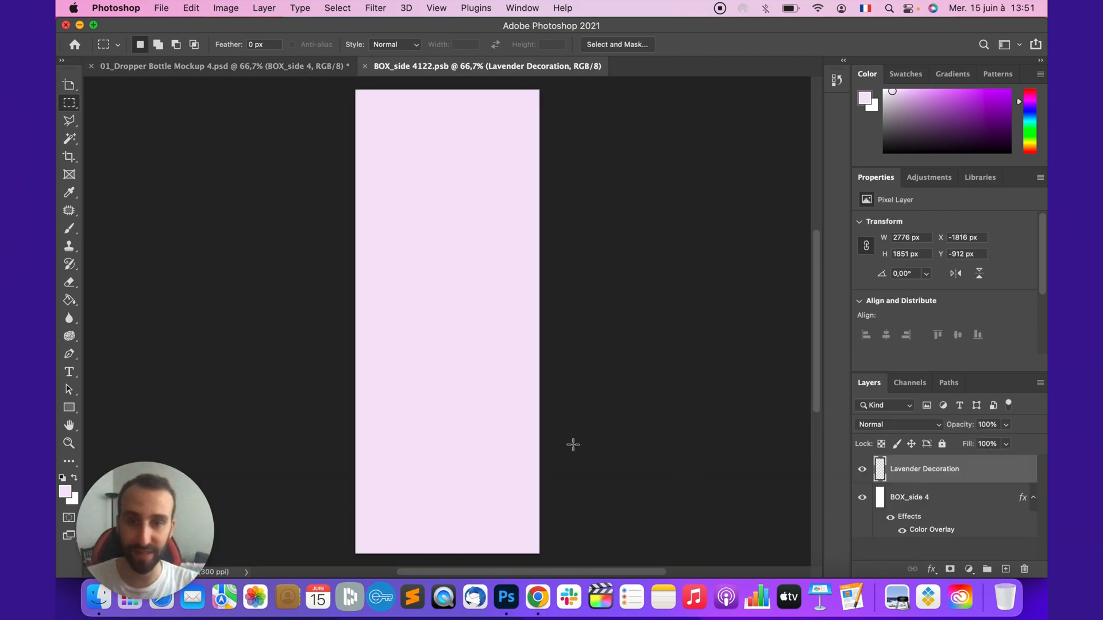
Place Lavender Decoration.jpg into BOX_side 4, enlarged to about 2366 × 1578 px with the ribbon-tied bouquet centered on the side.
left_click(99, 598)
left_click_drag(633, 209, 481, 328)
left_click_drag(538, 381, 777, 535)
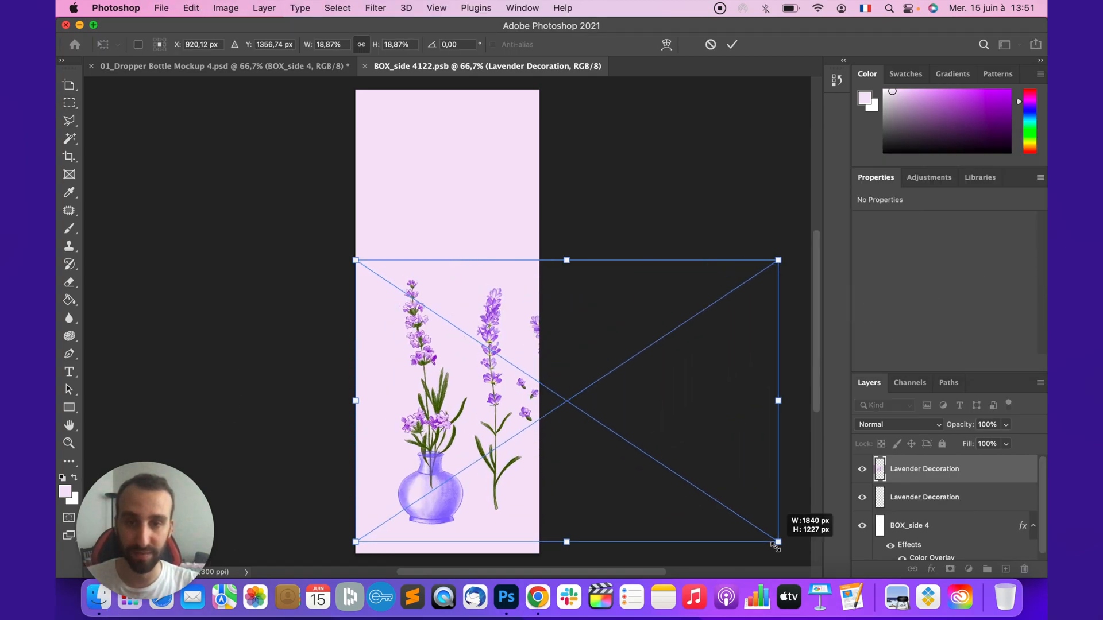
left_click_drag(528, 418, 401, 379)
left_click_drag(651, 219, 775, 138)
left_click_drag(513, 324, 441, 356)
key("Return")
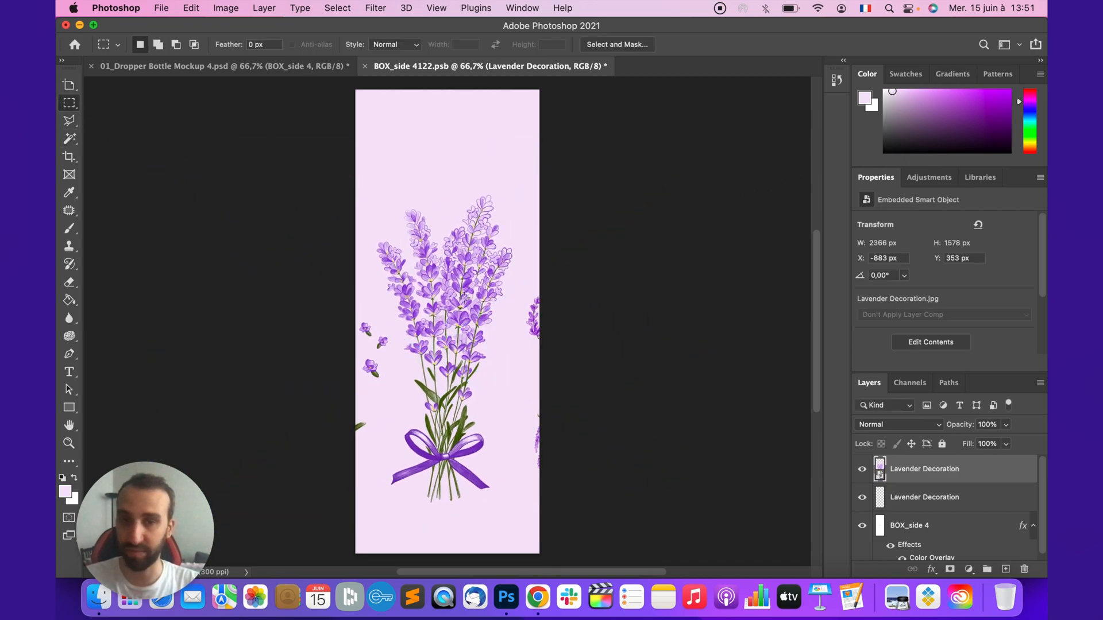
Rasterize the bouquet image layer and clear the stray flowers and leaves on both sides of the bouquet.
right_click(940, 478)
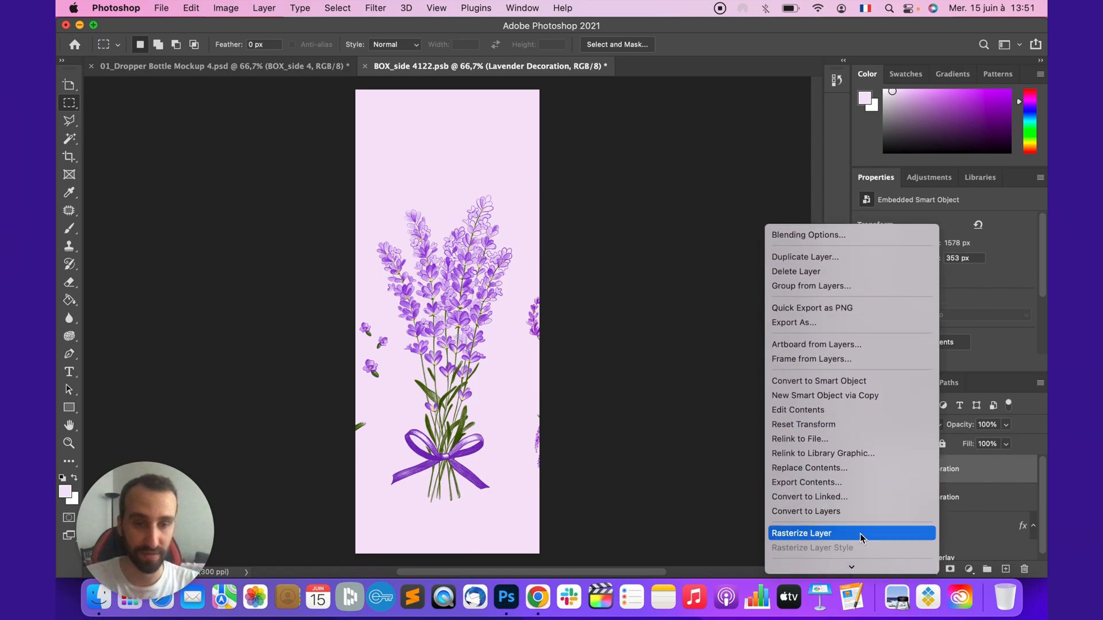
left_click(863, 534)
left_click_drag(525, 299, 643, 504)
left_click_drag(356, 289, 376, 383)
key("BackSpace")
left_click_drag(390, 333, 355, 441)
key("BackSpace")
key("BackSpace")
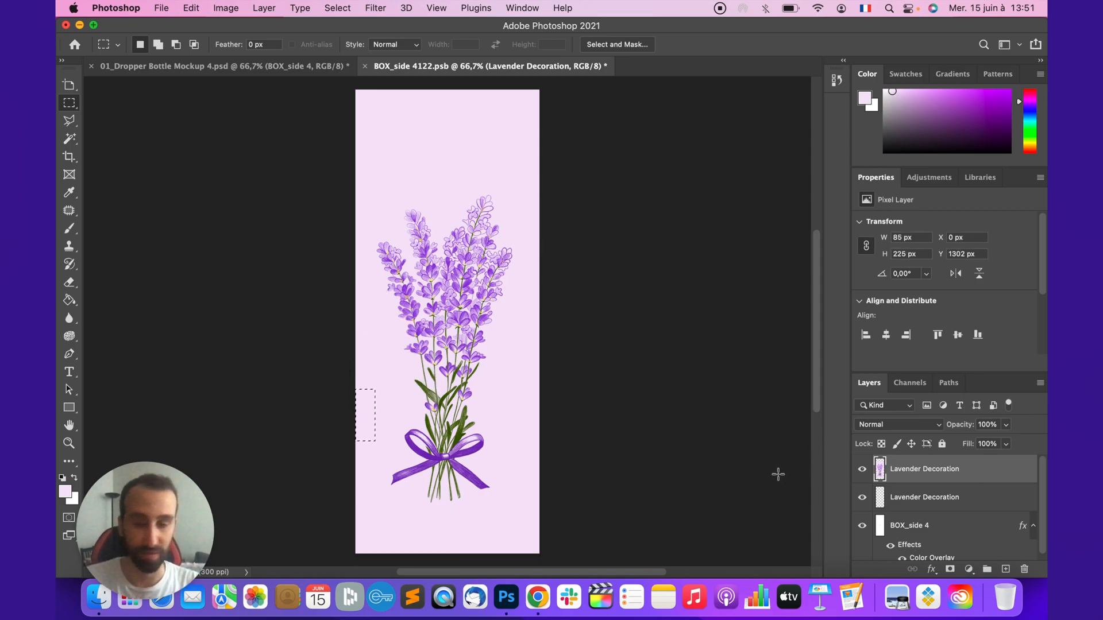
Save the BOX_side 4 document, check the bouquet on the mockup's box and return to the document.
key("super+s")
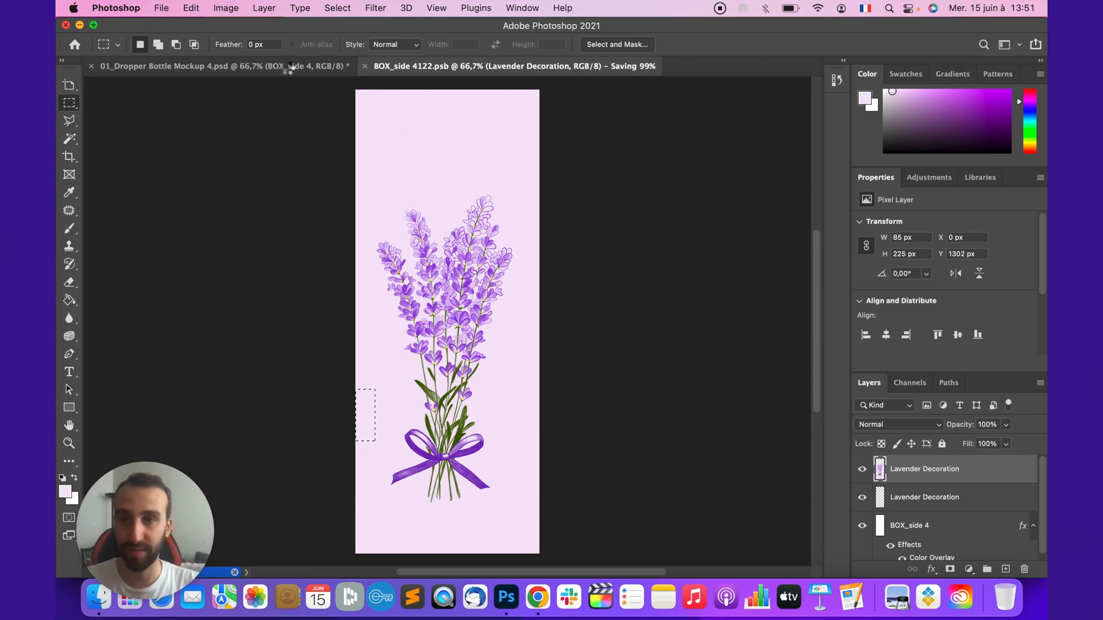
left_click(289, 67)
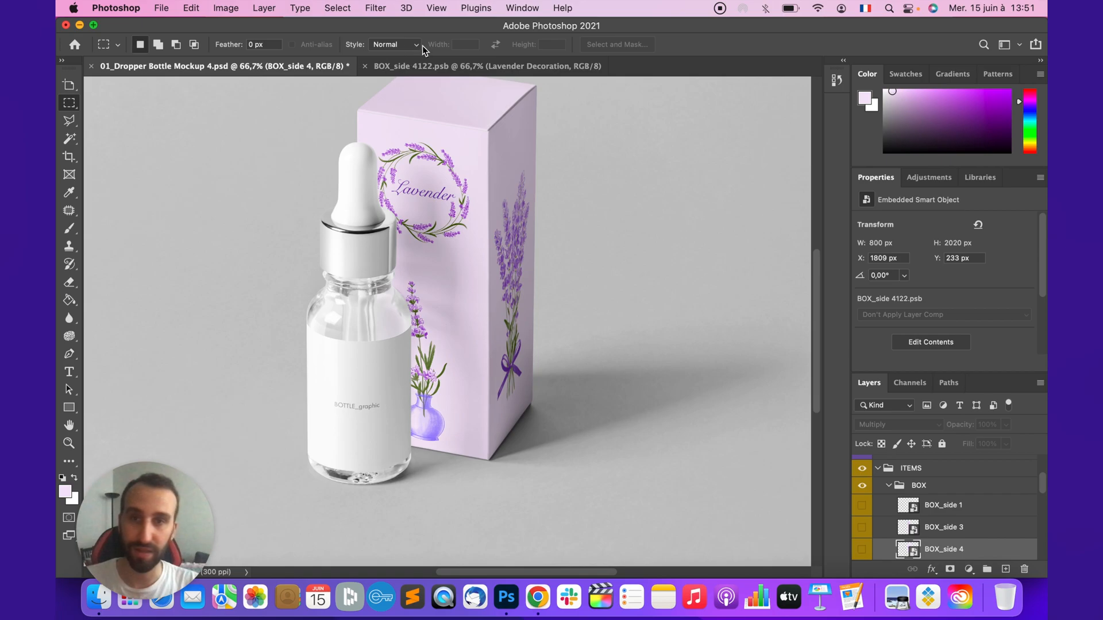
left_click(433, 65)
Start a text layer near the bottom of BOX_side 4 in 20 pt Roboto Thin, colored black (#000000).
key("t")
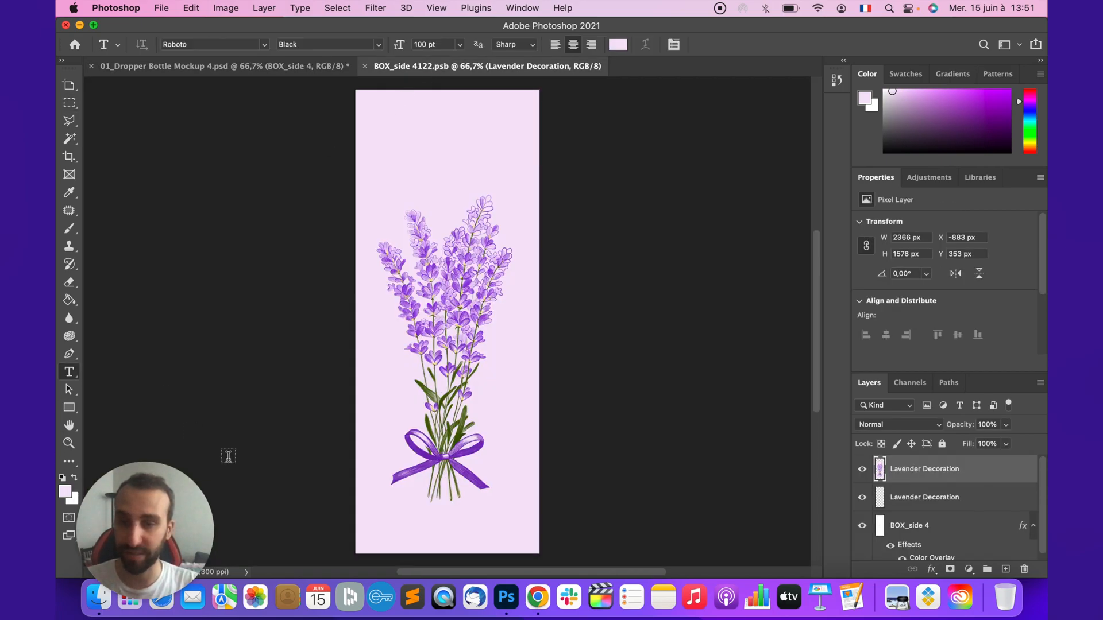
left_click(373, 542)
left_click(408, 44)
type("20")
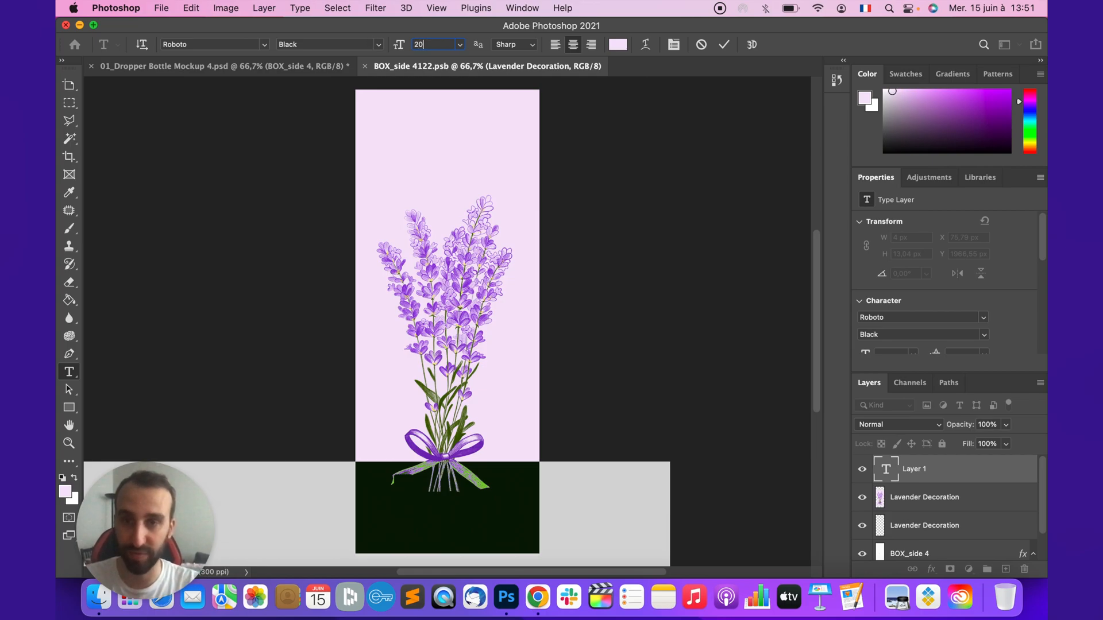
key("Return")
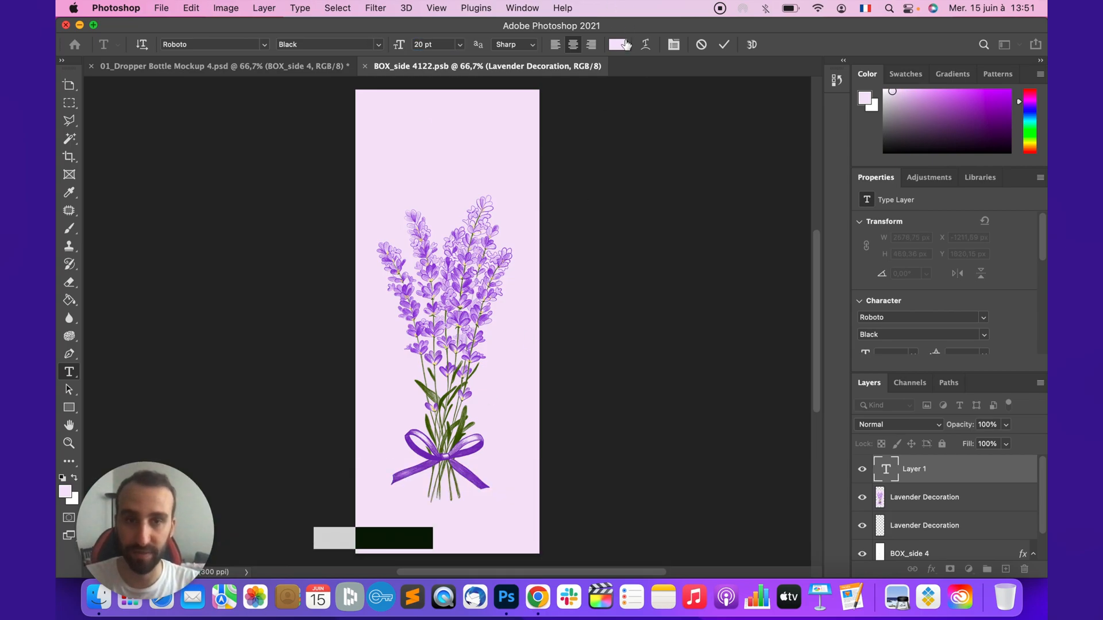
left_click(624, 44)
left_click_drag(793, 340, 862, 393)
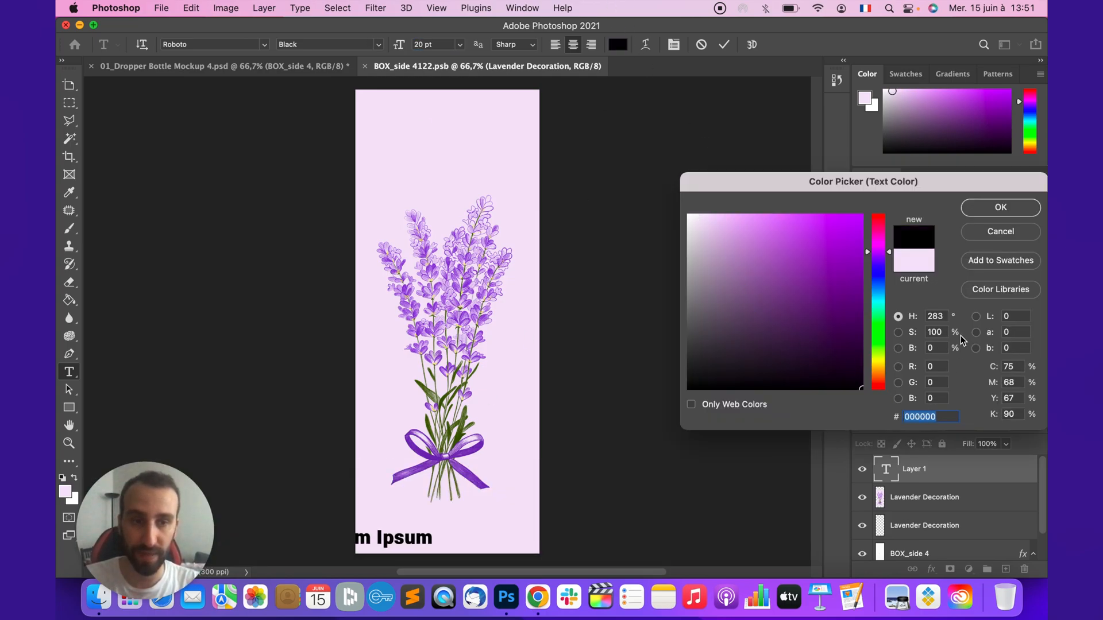
left_click(990, 215)
left_click(376, 44)
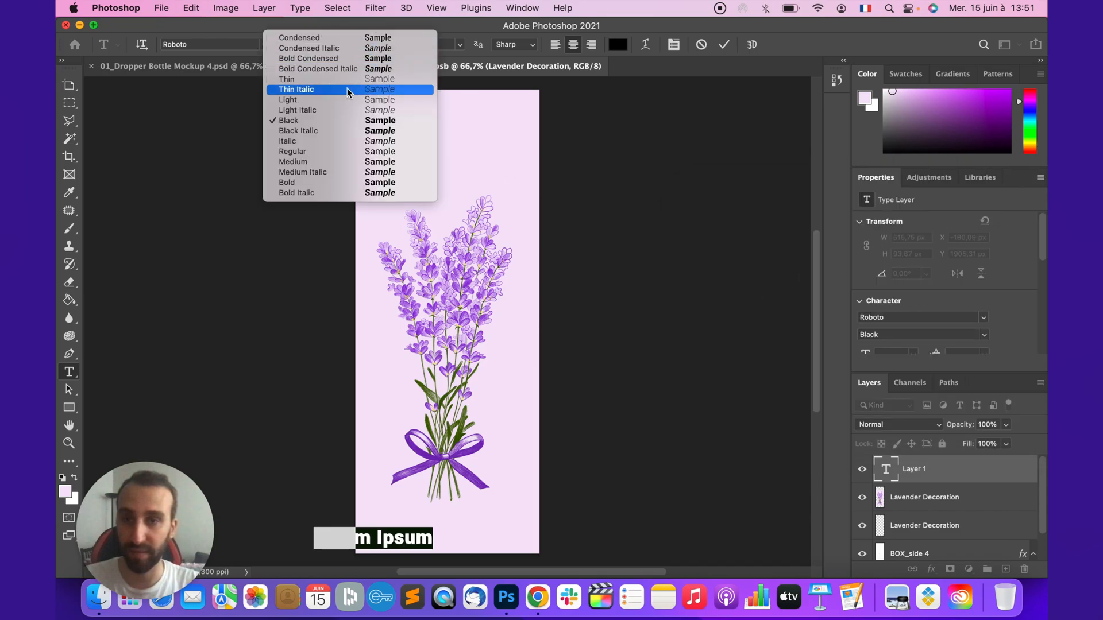
left_click(349, 78)
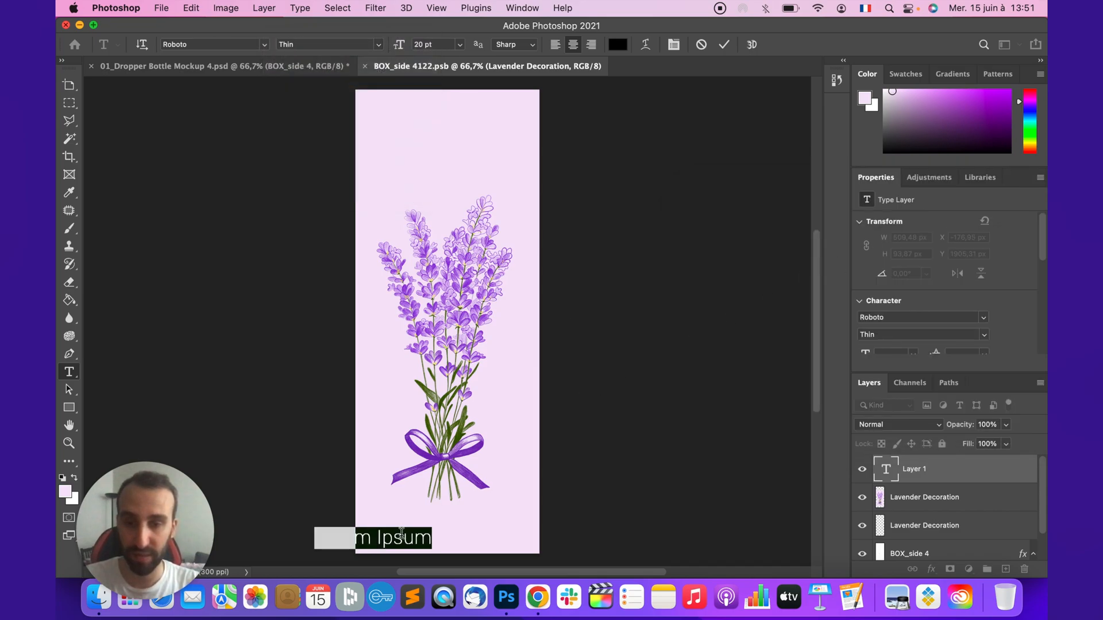
Enter the text "Création française" and move it to the horizontal center of the side's bottom edge.
type("Créat")
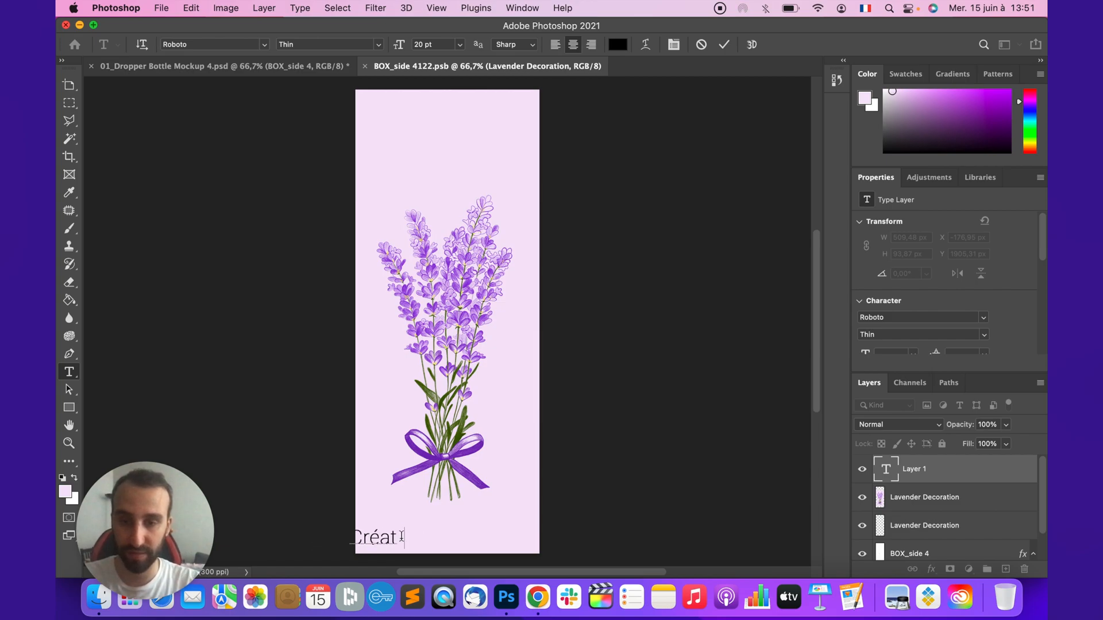
type("ion française")
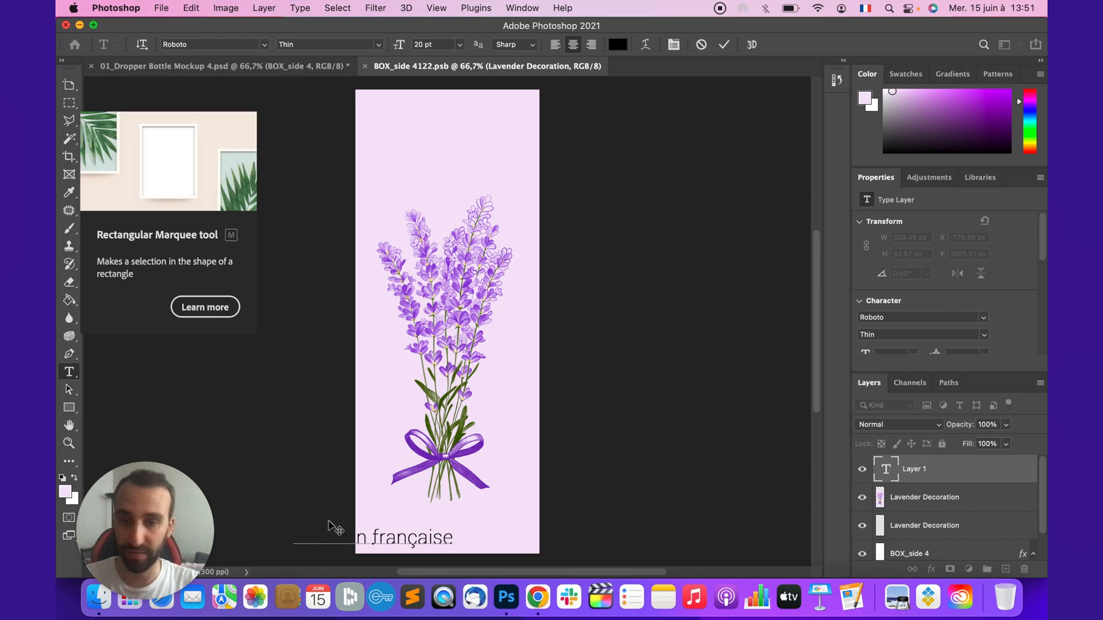
left_click(69, 85)
left_click_drag(395, 538, 467, 540)
Set the "Création française" text size to 15 pt and save the BOX_side 4 document.
left_click(75, 375)
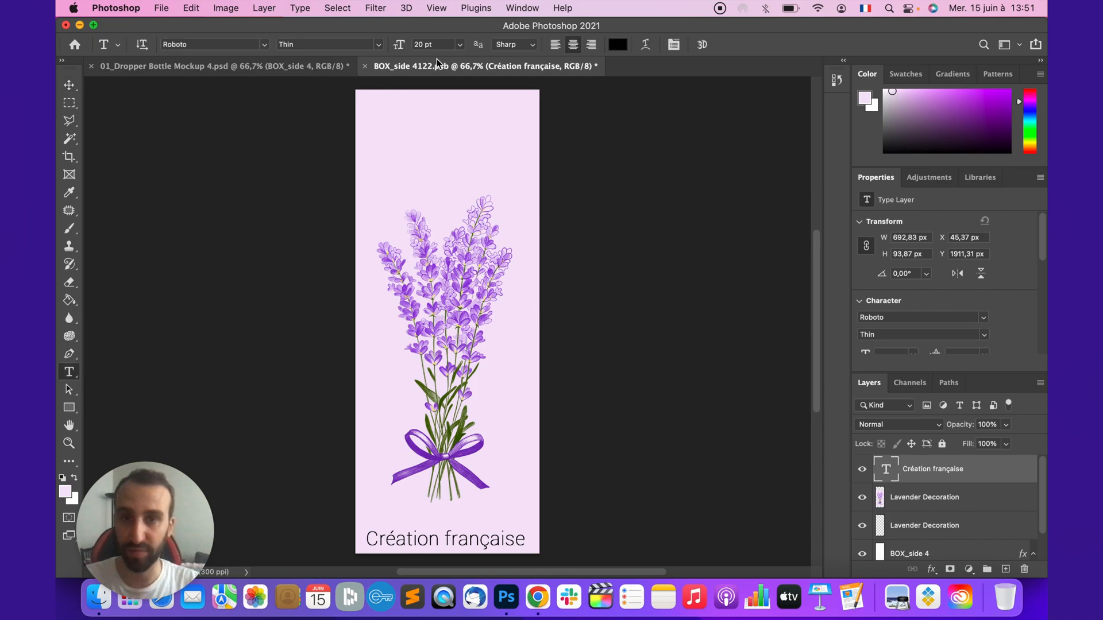
left_click(428, 44)
type("1")
key("Return")
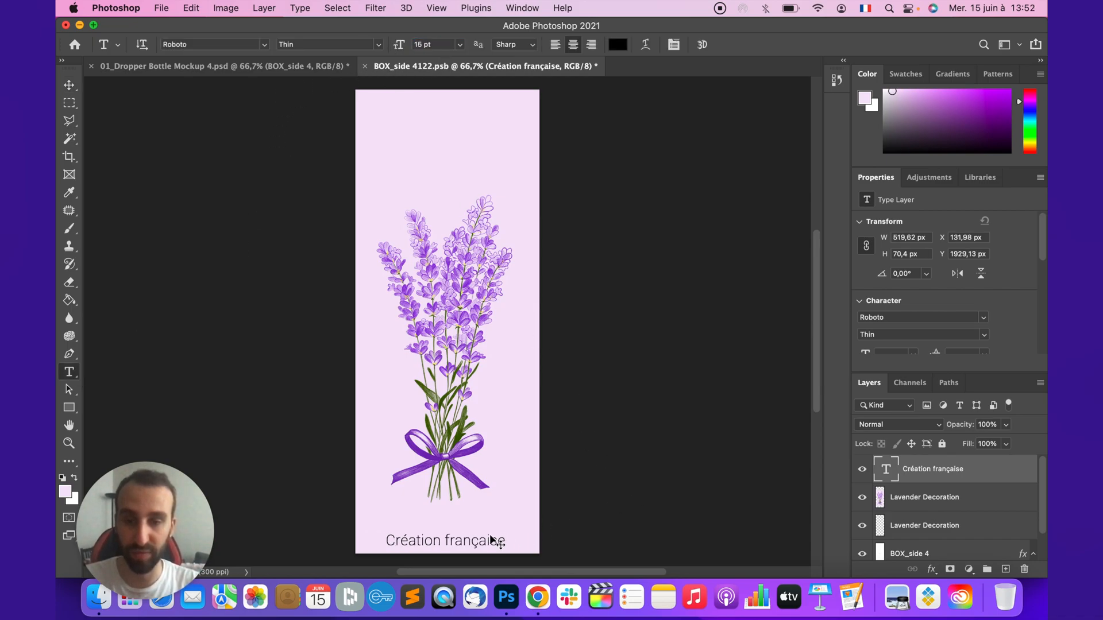
key("super+s")
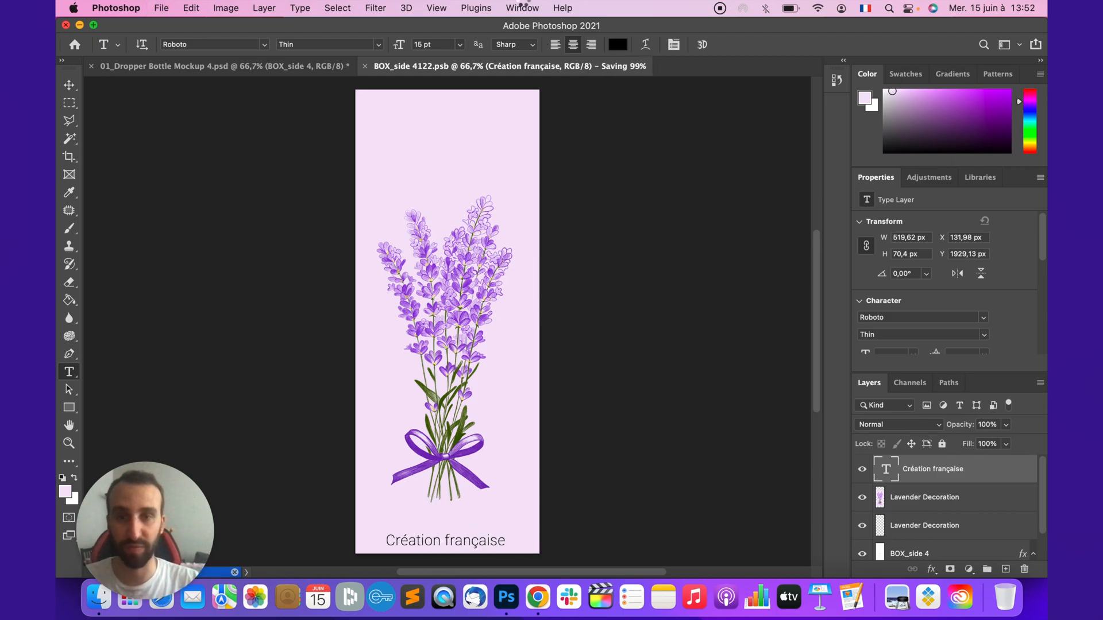
Return to the mockup and examine the text at the bottom of the box side up close.
left_click(310, 69)
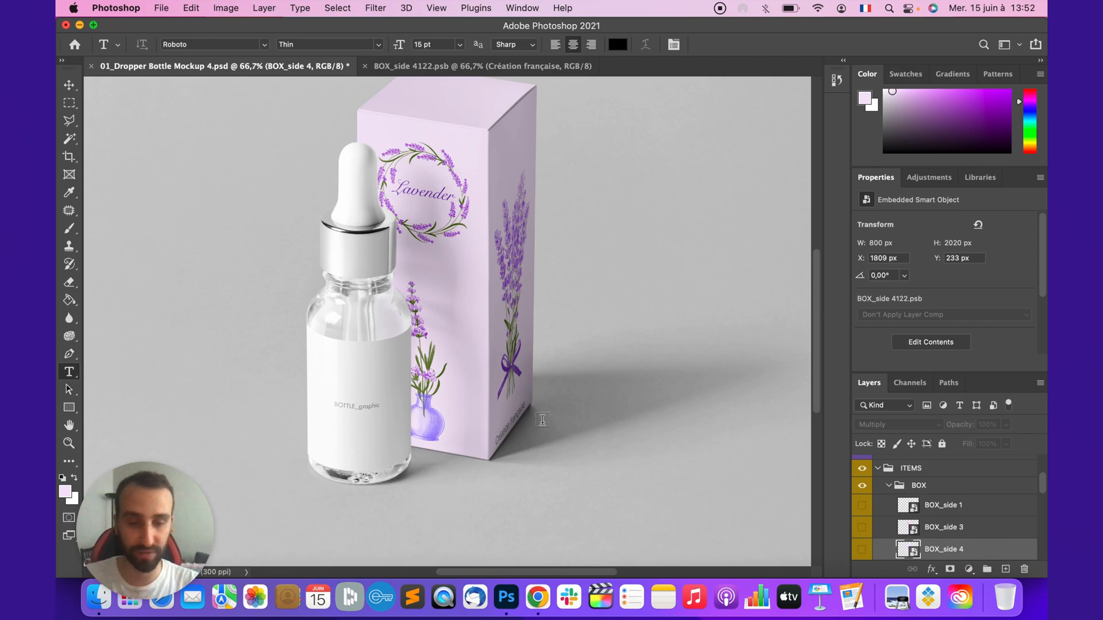
key("super+equal")
key("super+equal")
key("super+equal")
left_click_drag(562, 446, 229, 92)
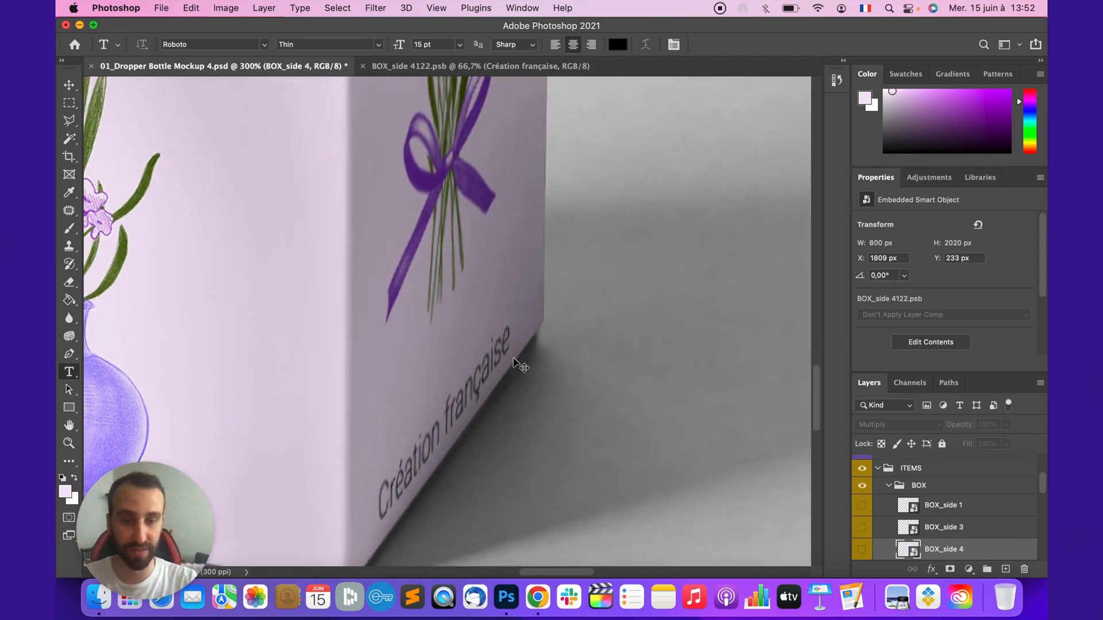
key("super+minus")
key("super+minus")
key("super+minus")
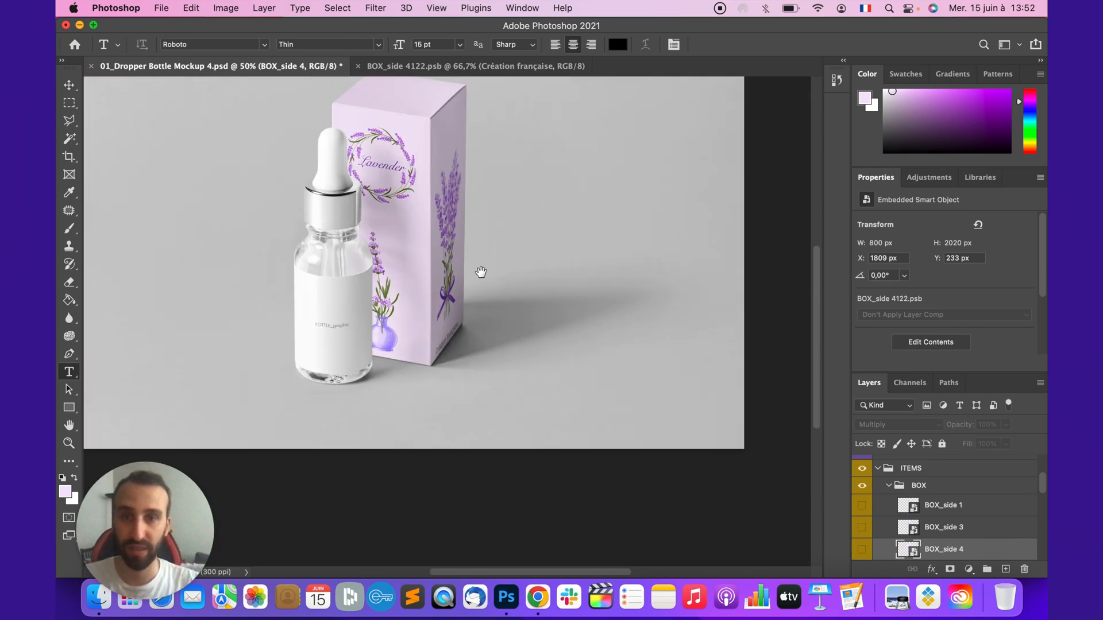
key("super+equal")
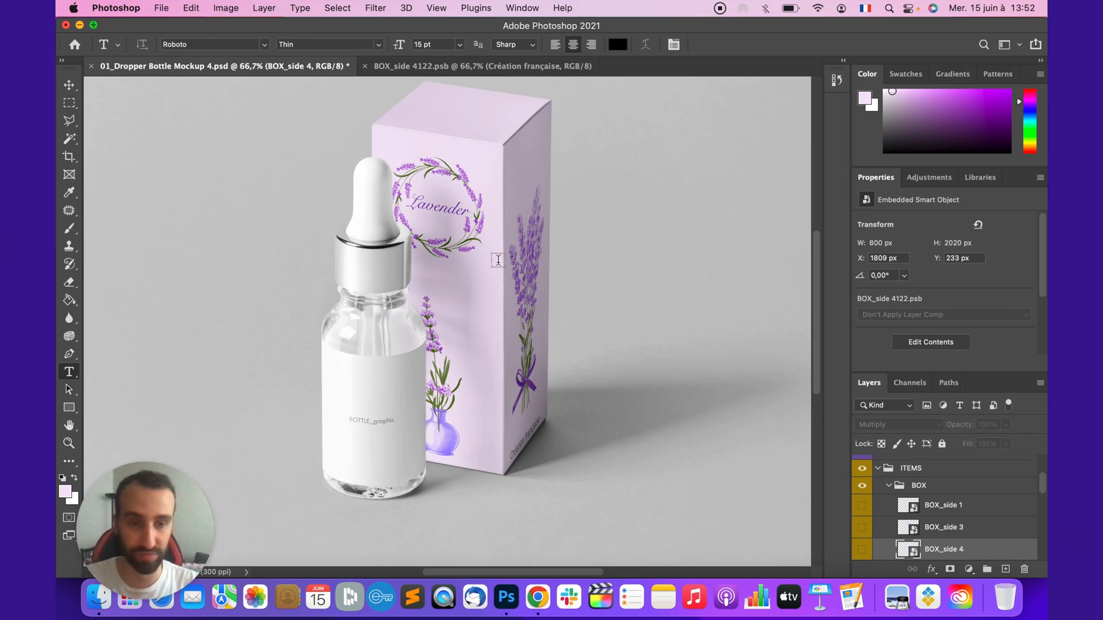
Open the BOTTLE_pipette color 1 smart object, discarding its embedded color profile.
scroll(969, 501, "down", 4)
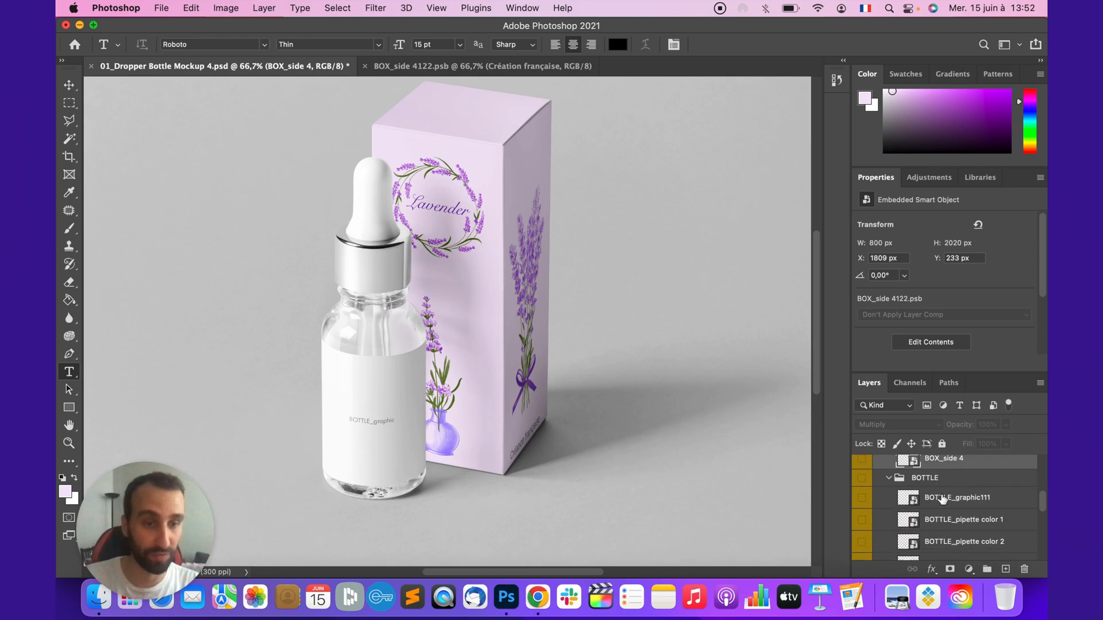
left_click(940, 499)
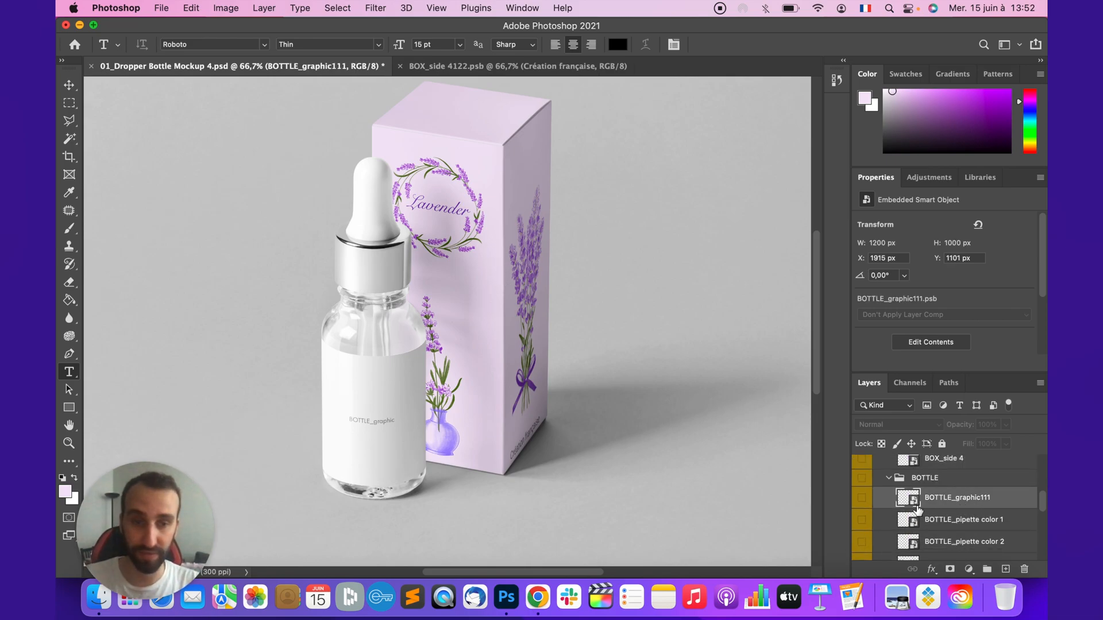
scroll(967, 512, "down", 1)
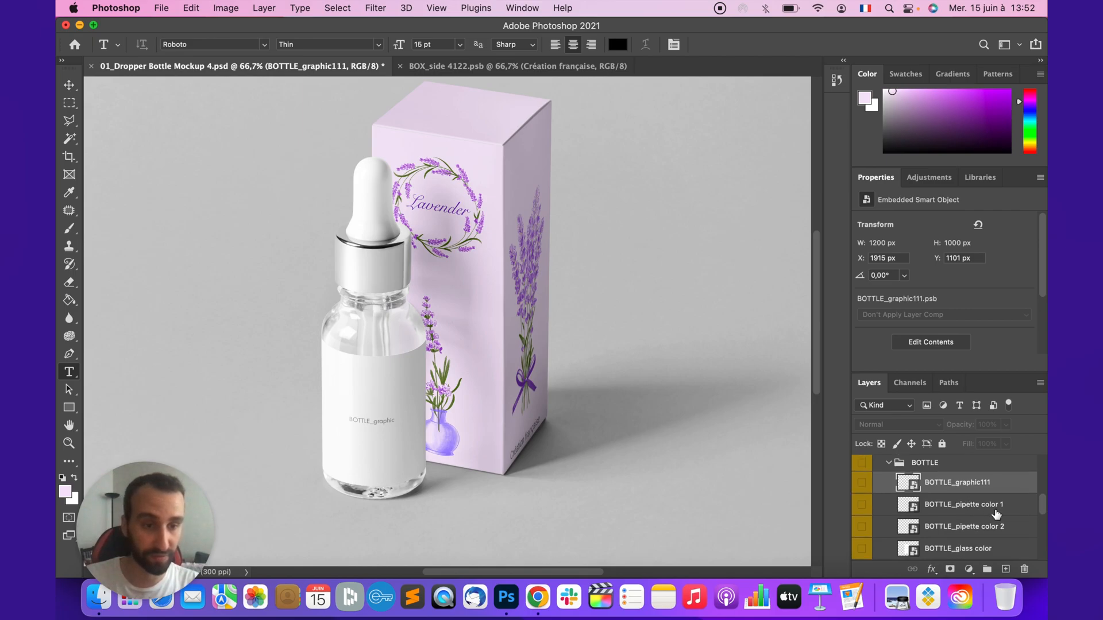
left_click(944, 514)
double_click(915, 505)
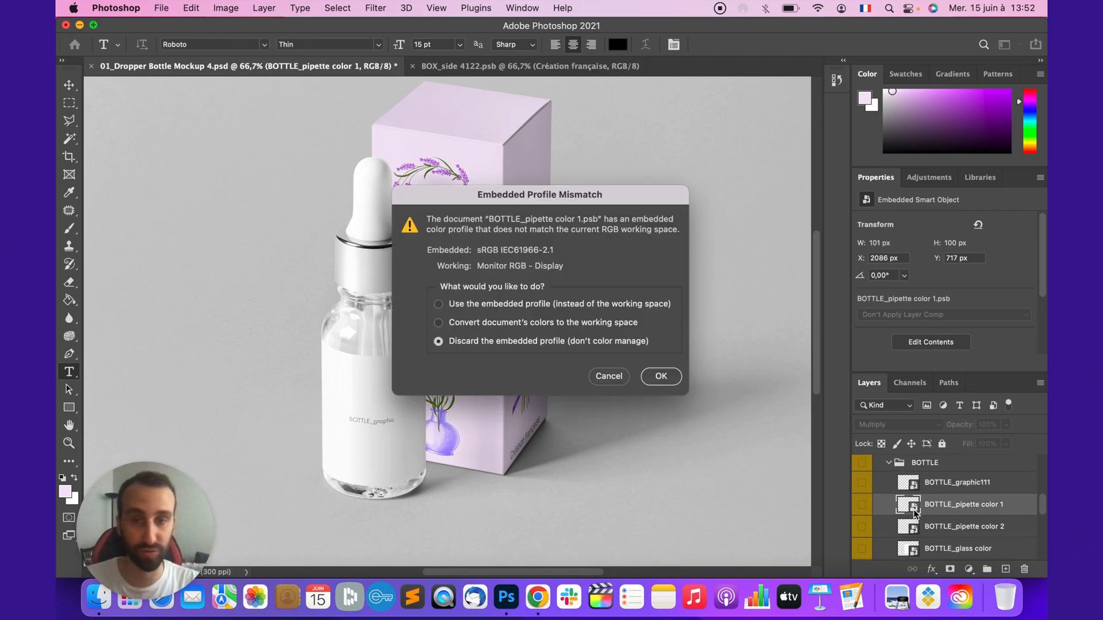
left_click(661, 376)
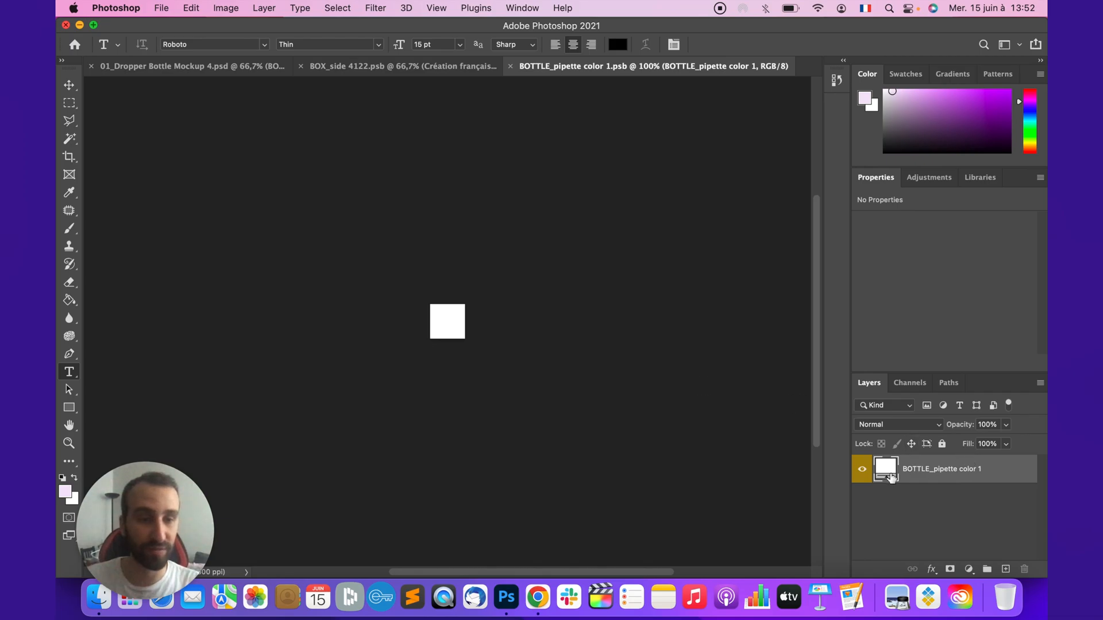
Set the BOTTLE_pipette color 1 fill to the lavender foreground color #f3e6f8, then save and close the document.
double_click(886, 469)
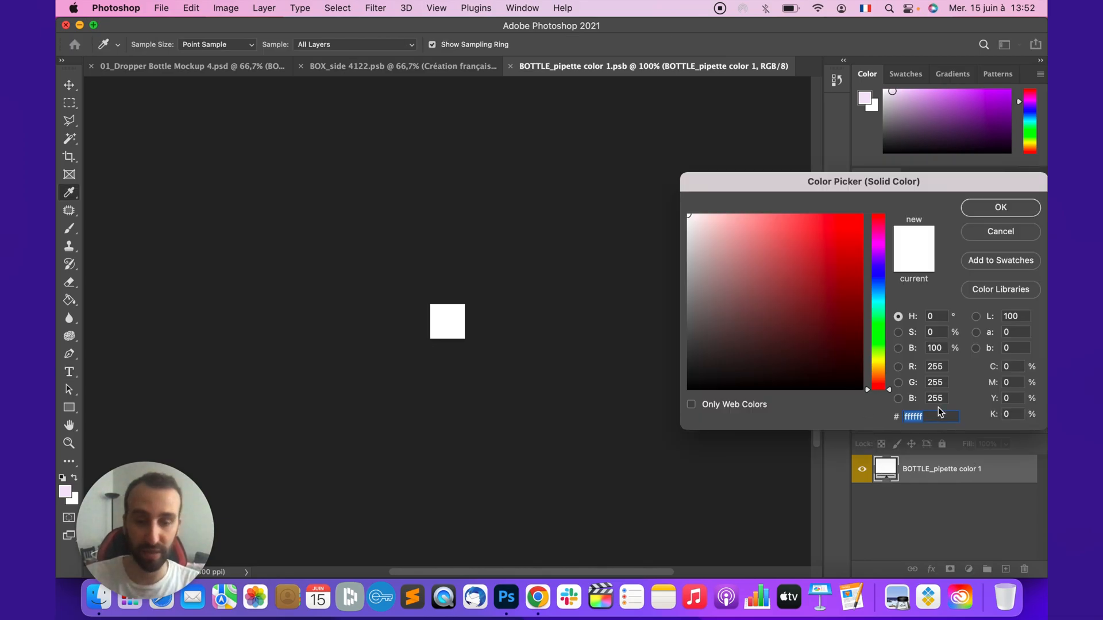
left_click(63, 497)
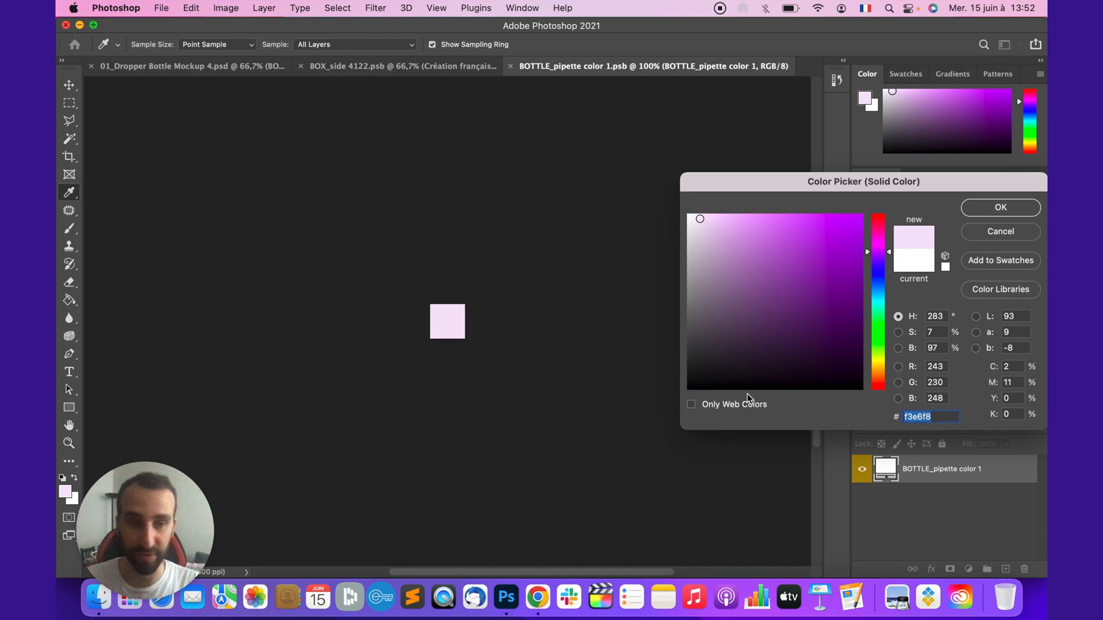
left_click(995, 211)
key("super+s")
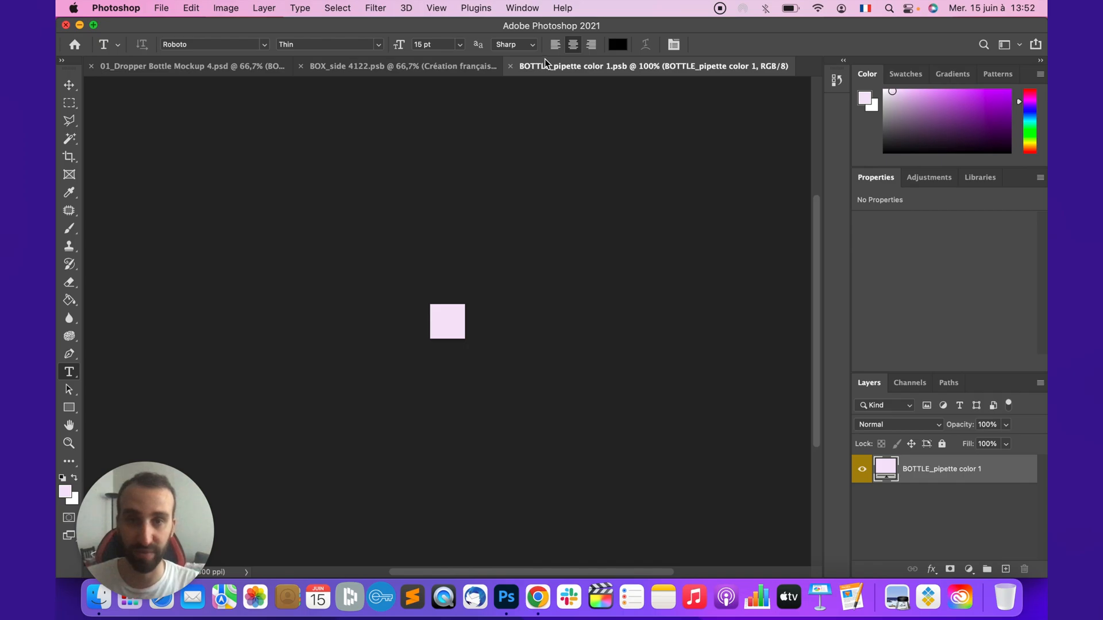
left_click(510, 66)
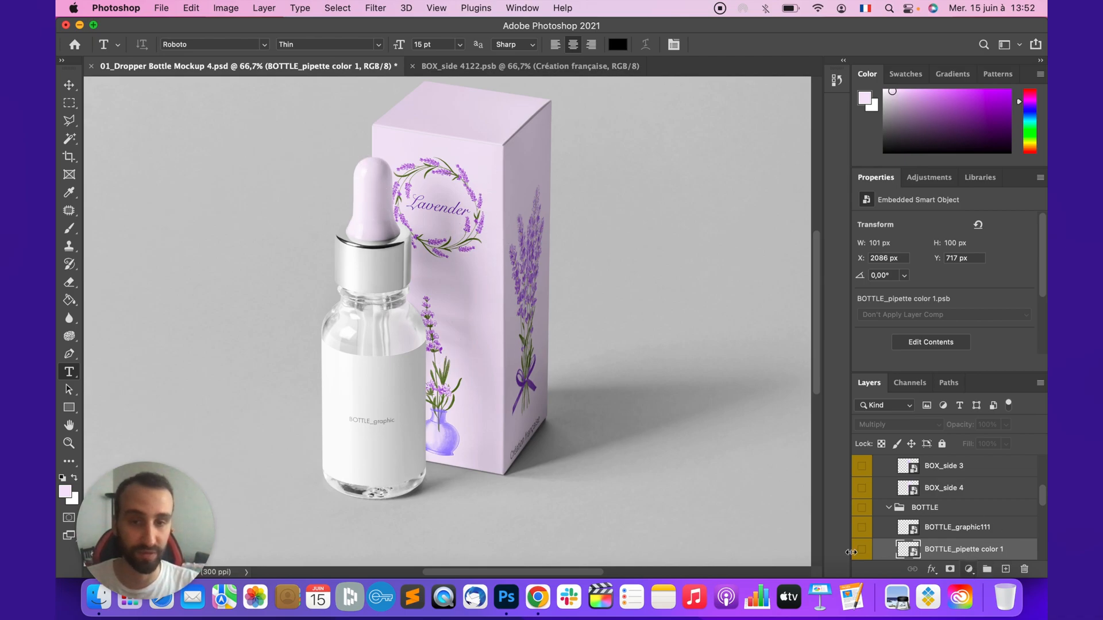
Open the BOTTLE_pipette color 2 smart object from the mockup, discarding its embedded color profile.
scroll(974, 540, "down", 1)
scroll(975, 540, "down", 1)
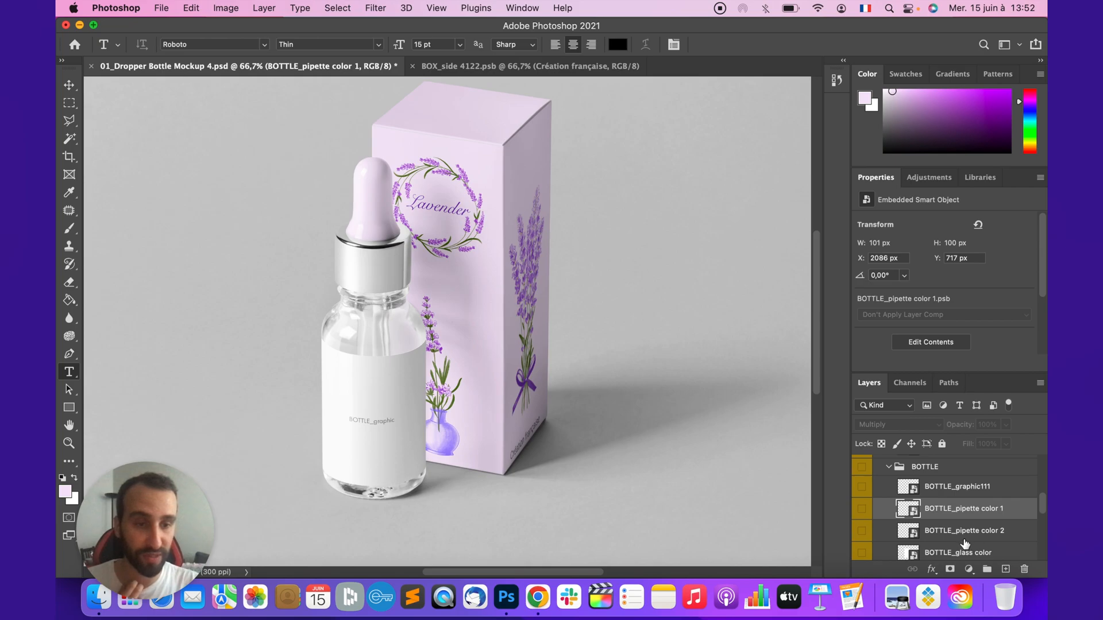
double_click(913, 539)
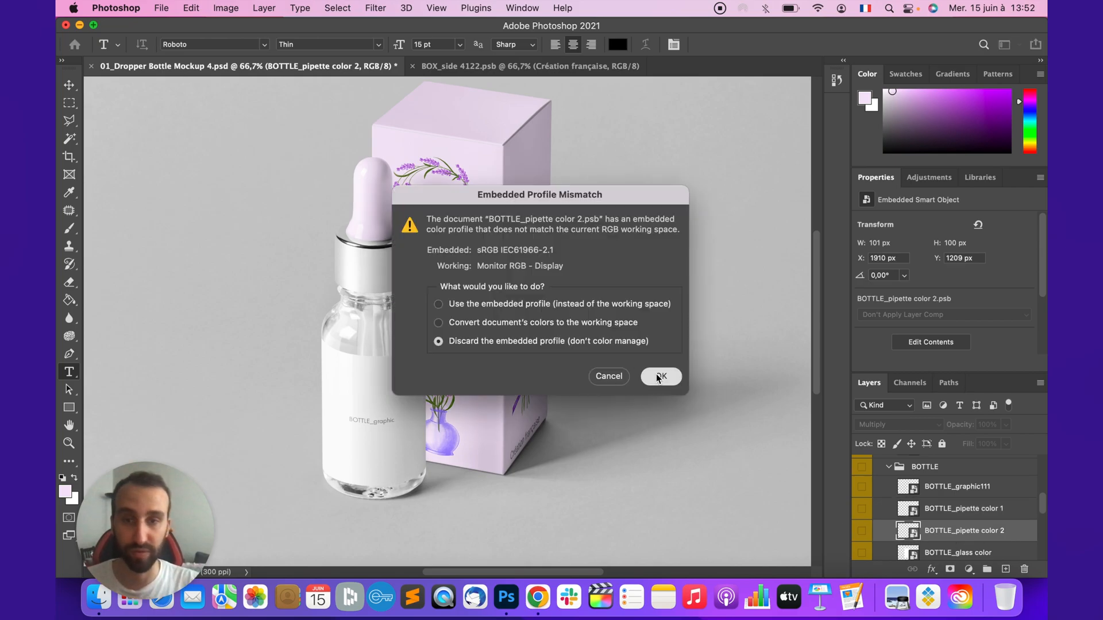
left_click(659, 374)
Set the BOTTLE_pipette color 2 fill to a fully saturated golden yellow, save the document and return to the mockup.
double_click(885, 470)
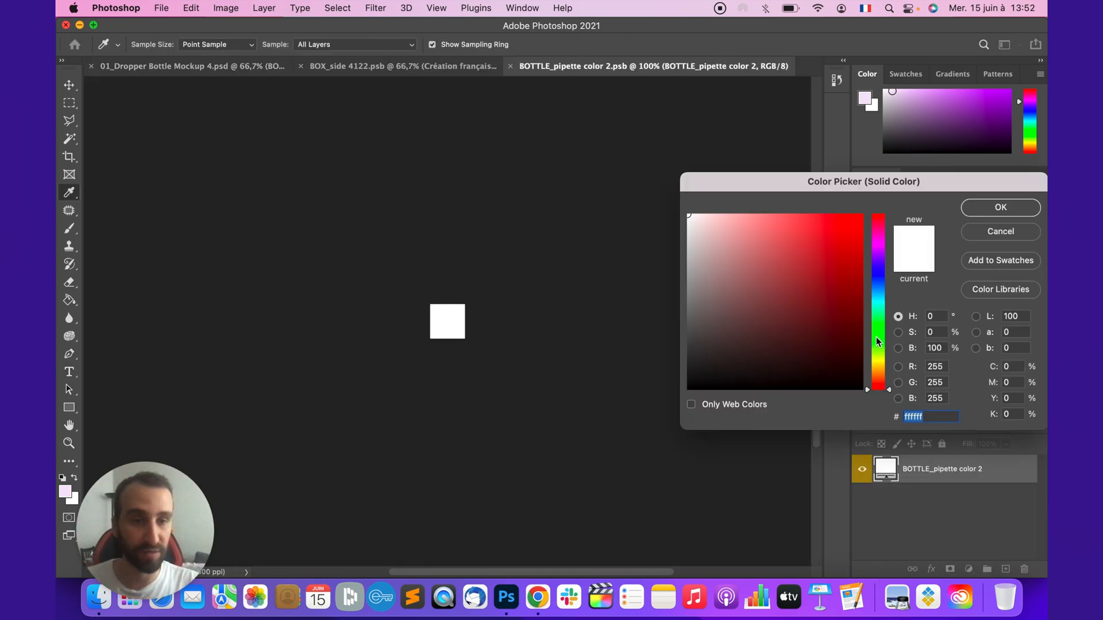
left_click(881, 365)
left_click(862, 218)
left_click(998, 206)
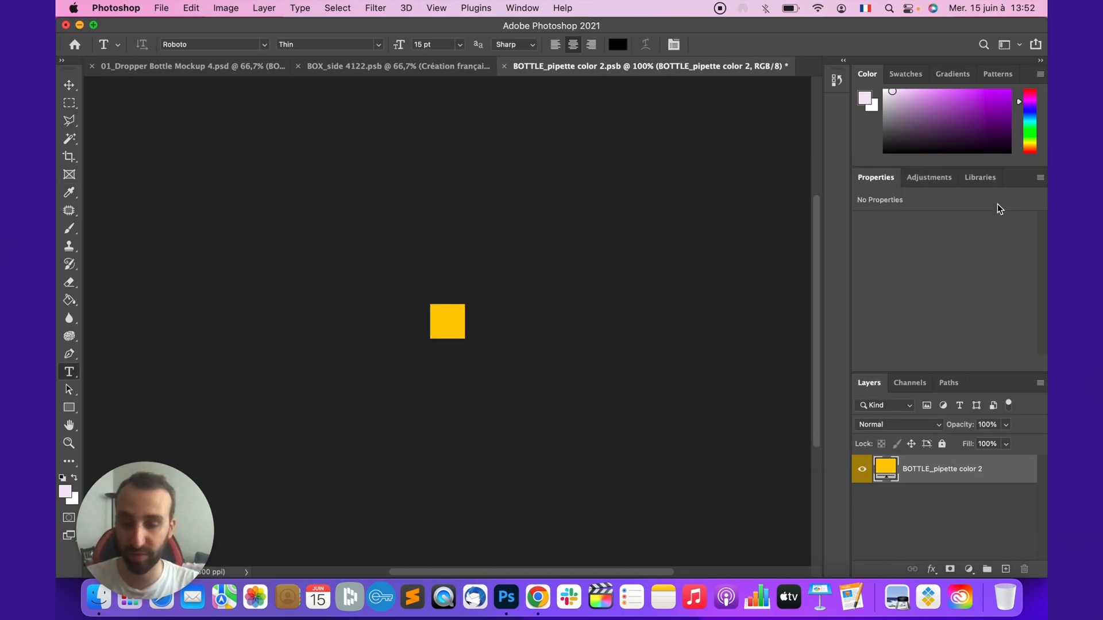
key("super+s")
left_click(230, 71)
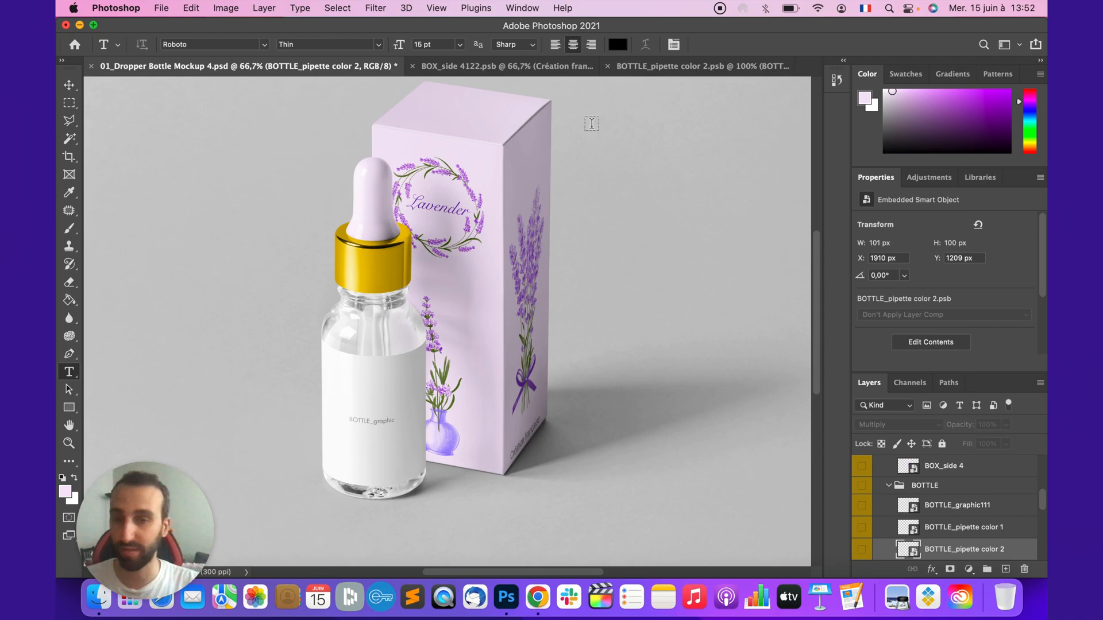
Open the BOTTLE_glass color smart object from the mockup, discarding its embedded color profile.
scroll(961, 543, "down", 2)
left_click(979, 467)
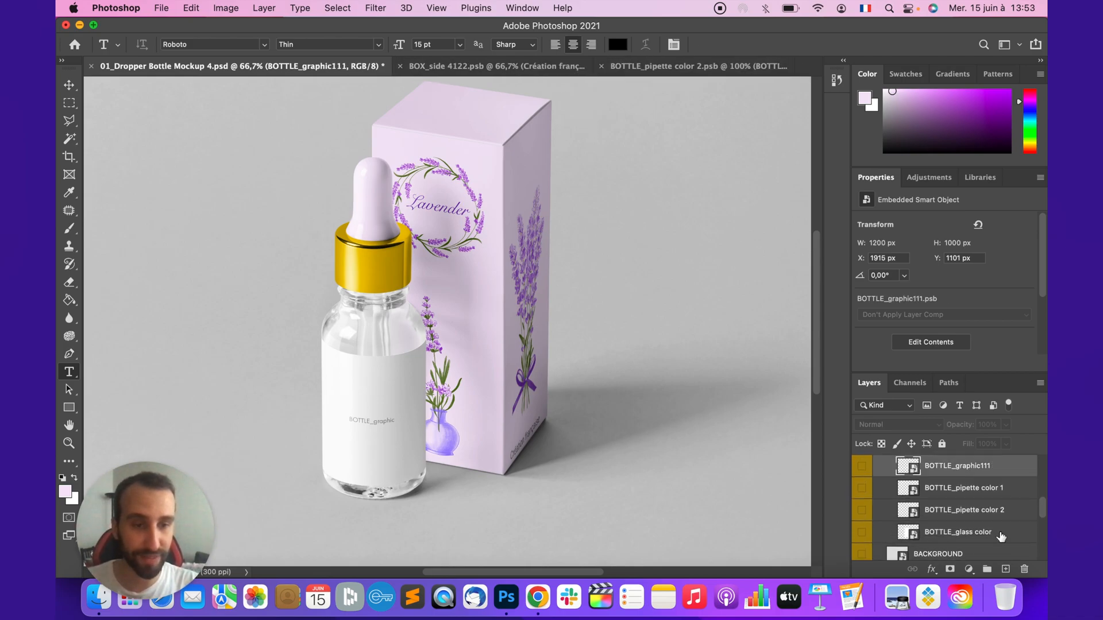
left_click(926, 539)
double_click(919, 539)
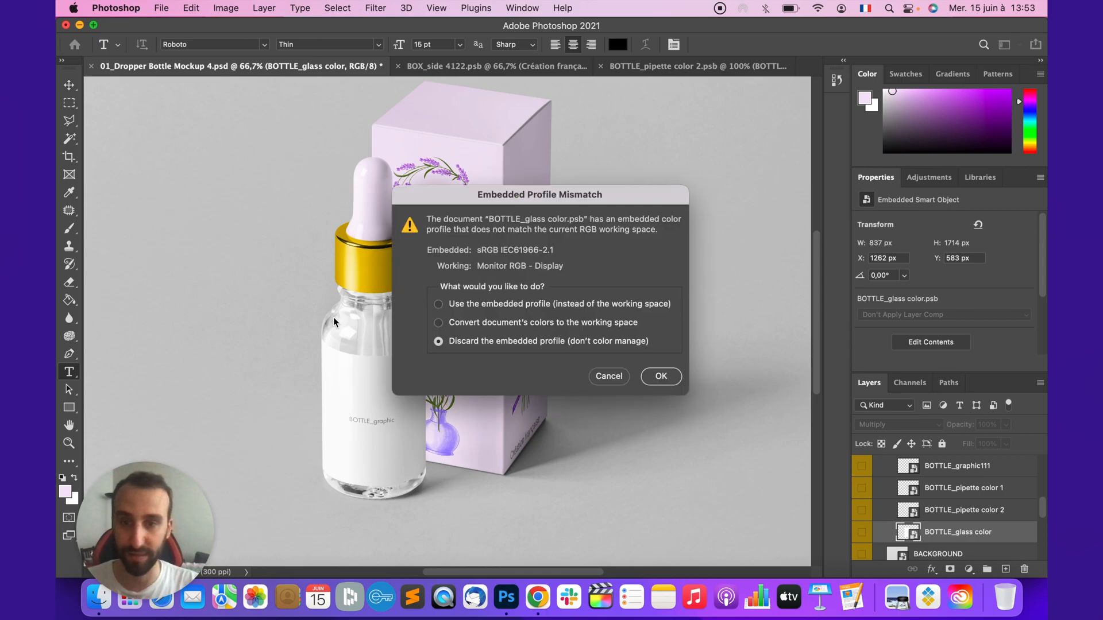
left_click(660, 376)
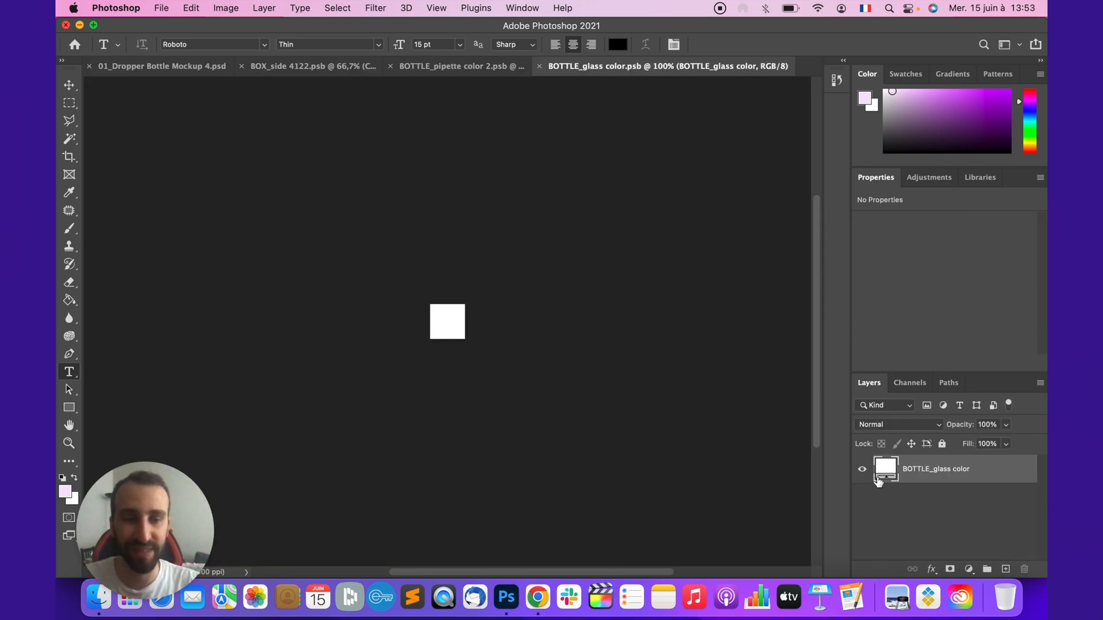
Set the BOTTLE_glass color fill to the lavender foreground color #f3e6f8, save the document and return to the mockup.
double_click(882, 476)
left_click(70, 484)
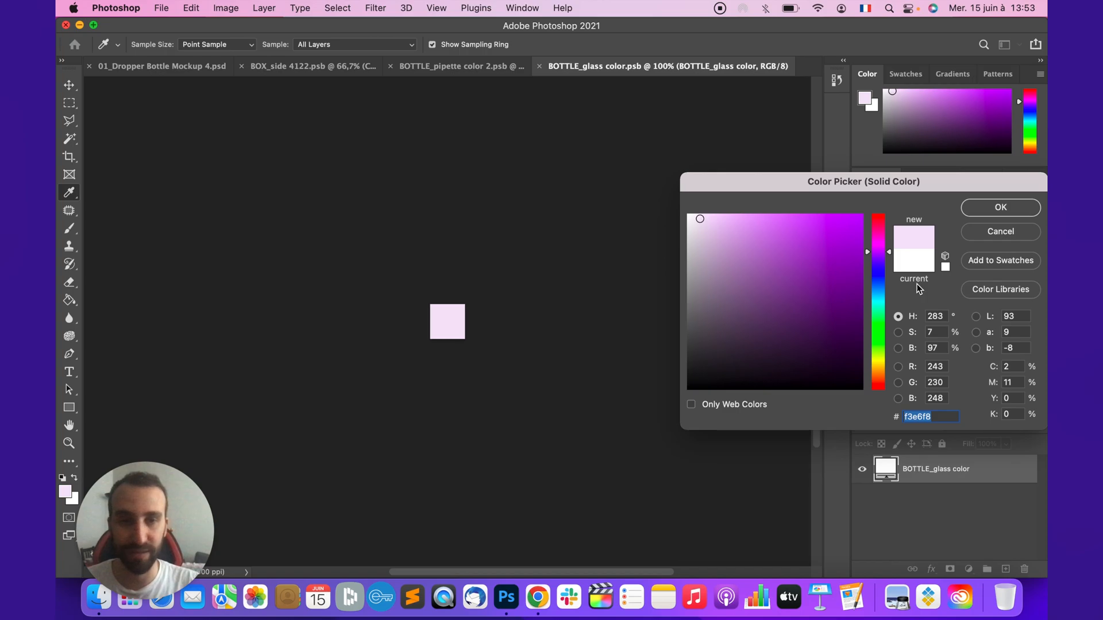
left_click(1001, 208)
key("t")
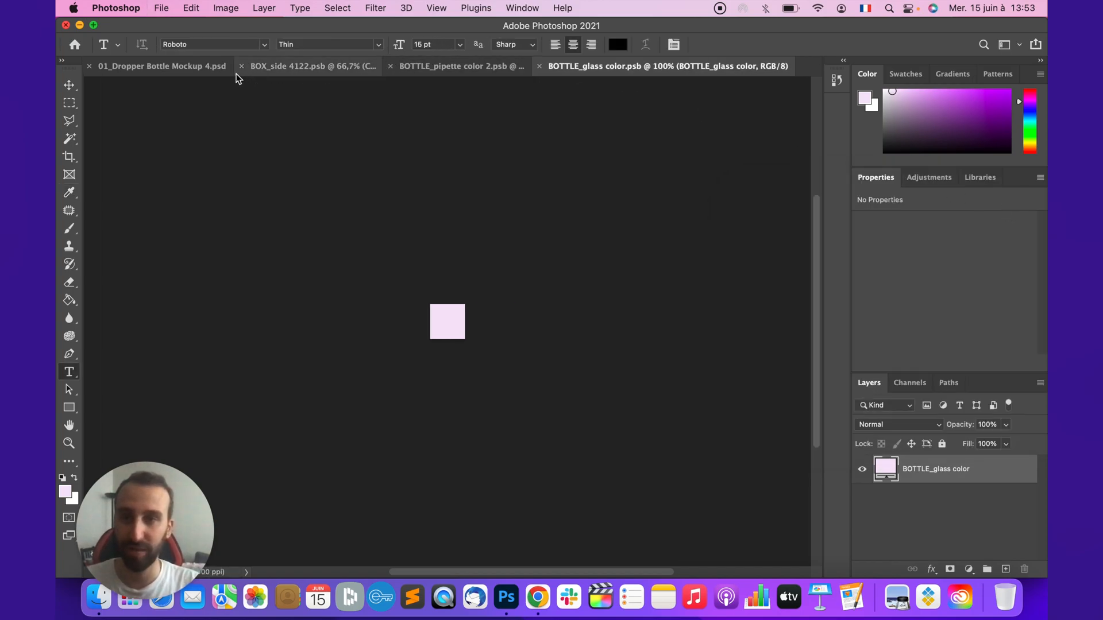
left_click(167, 73)
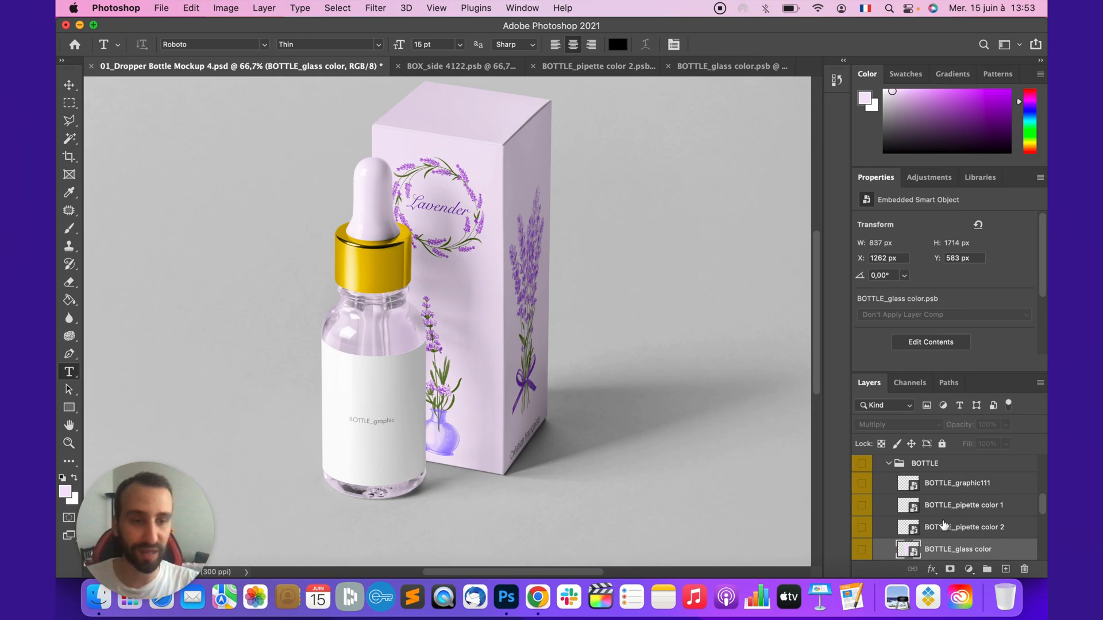
Set the BOTTLE_pipette color 1 smart object's fill to muted purple #c1a1cd, save it and return to the mockup.
double_click(913, 515)
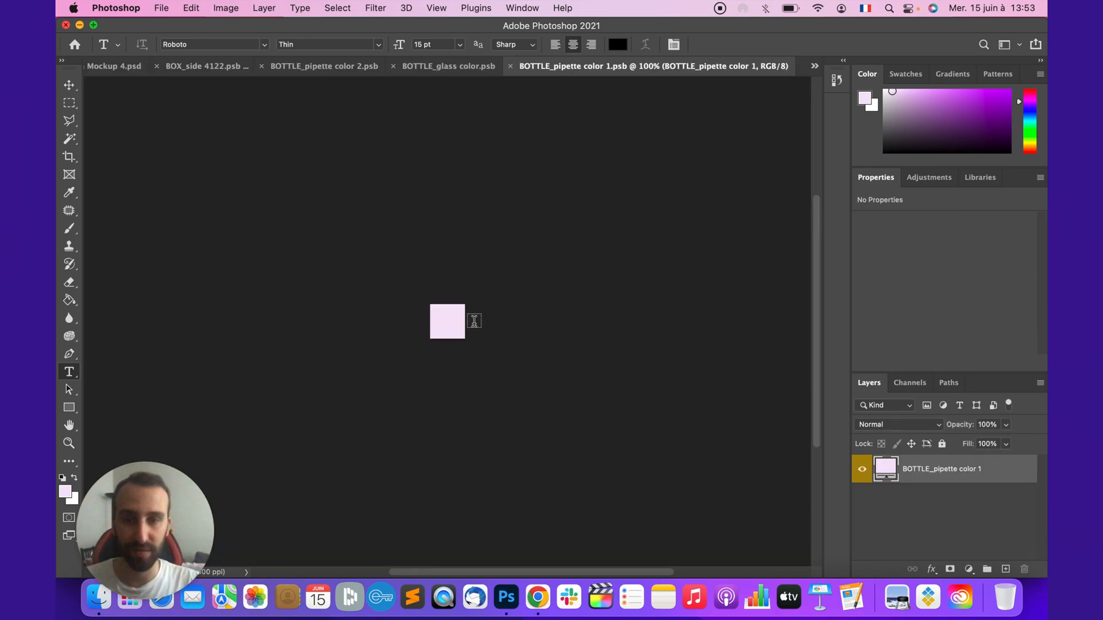
double_click(877, 464)
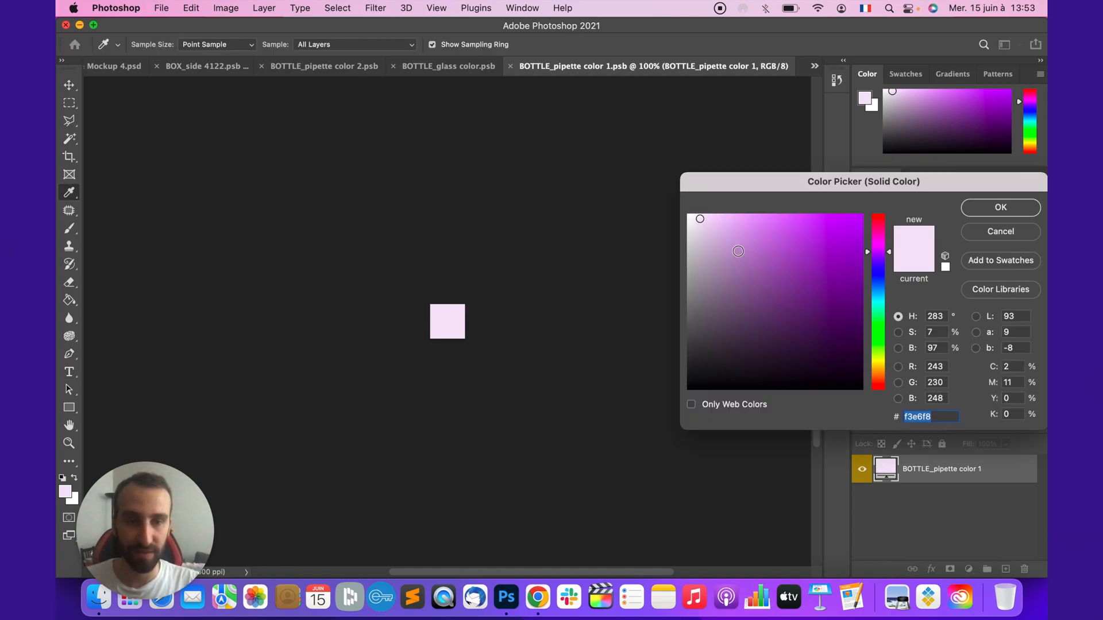
left_click(725, 247)
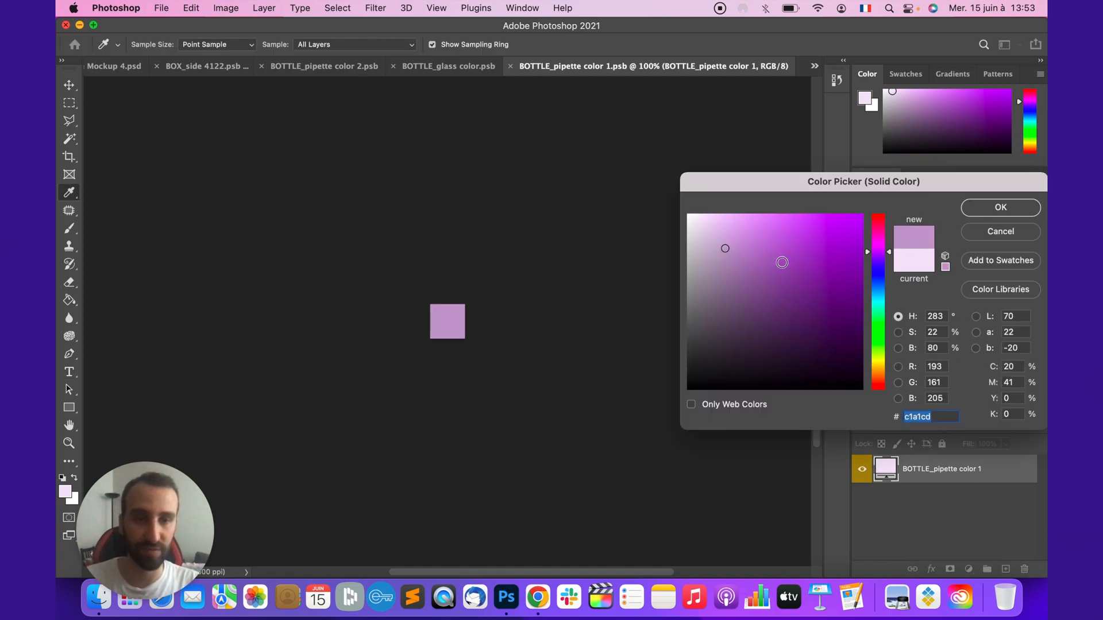
left_click(1001, 208)
left_click(108, 71)
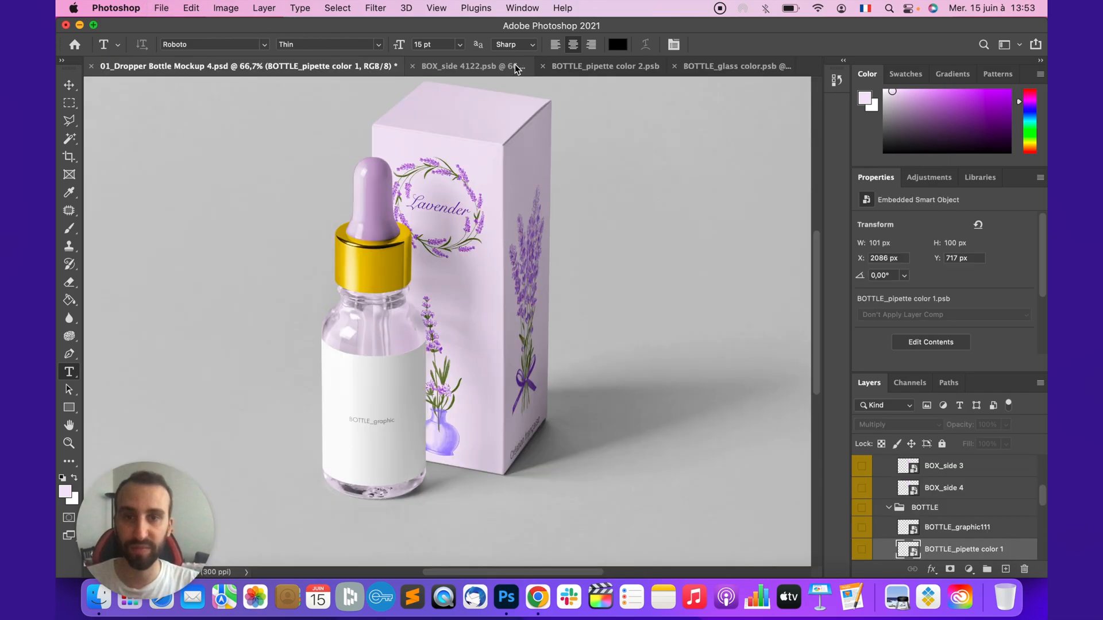
Close the open BOTTLE_glass color, BOTTLE_pipette color 2 and BOX_side 4122 documents, leaving only the mockup open.
left_click(684, 68)
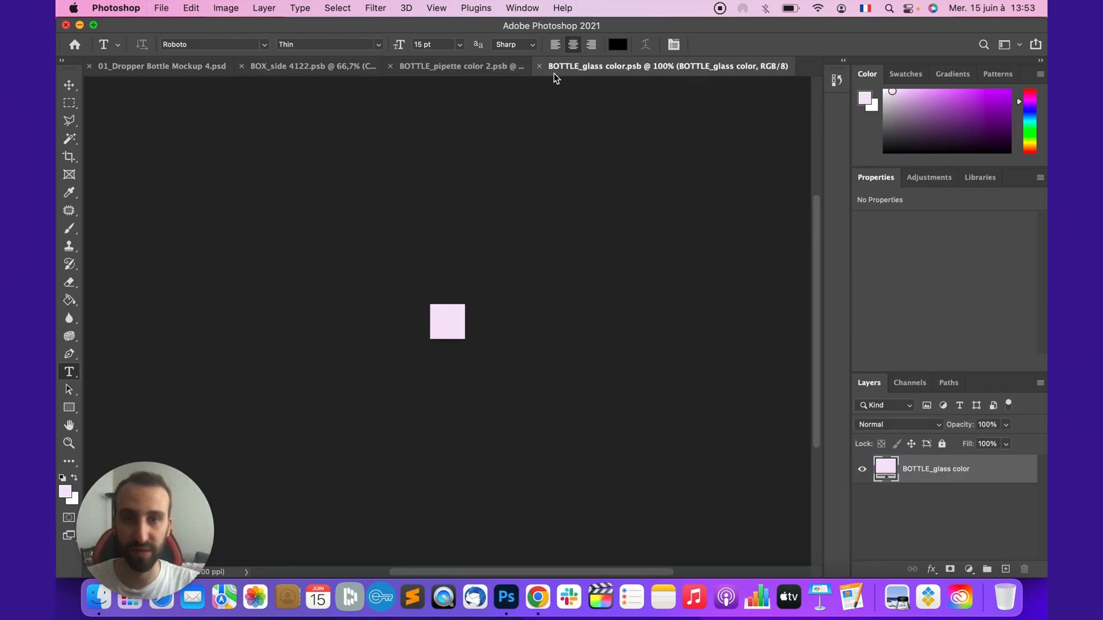
left_click(538, 67)
left_click(606, 67)
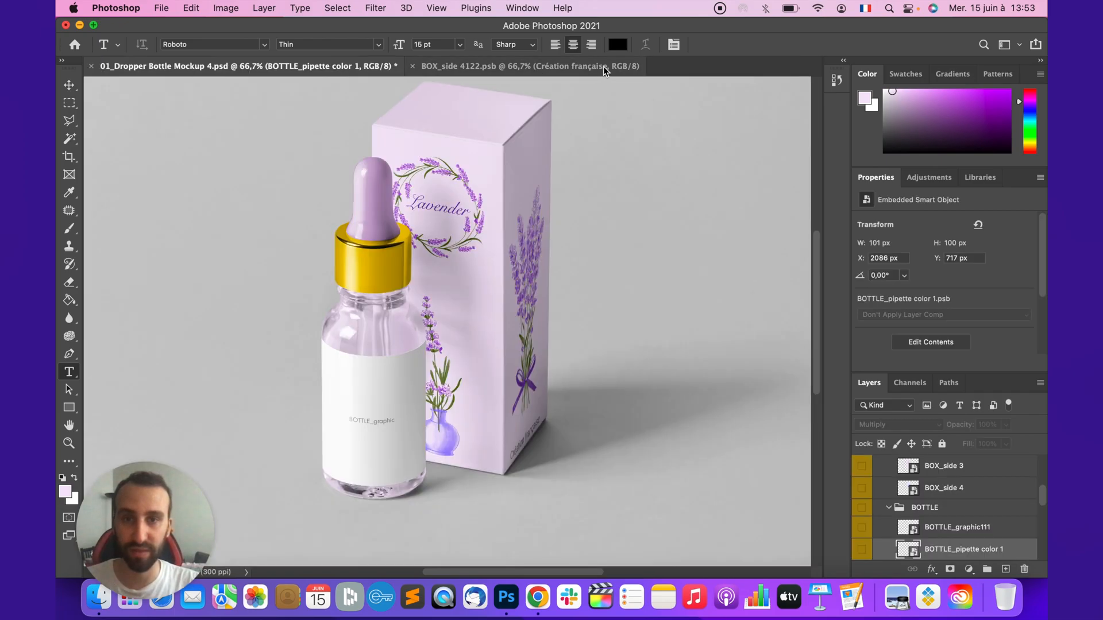
left_click(412, 67)
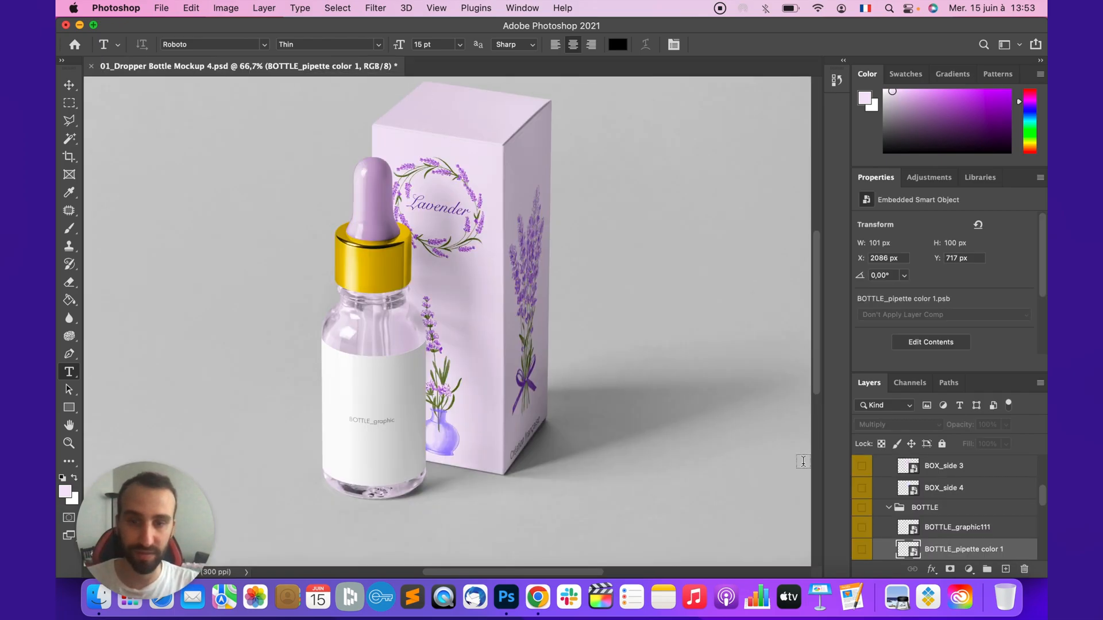
Open the BOTTLE_graphic111 smart object and apply a light lavender Color Overlay at 100% opacity to its BOTTLE_graphic layer.
scroll(962, 534, "down", 1)
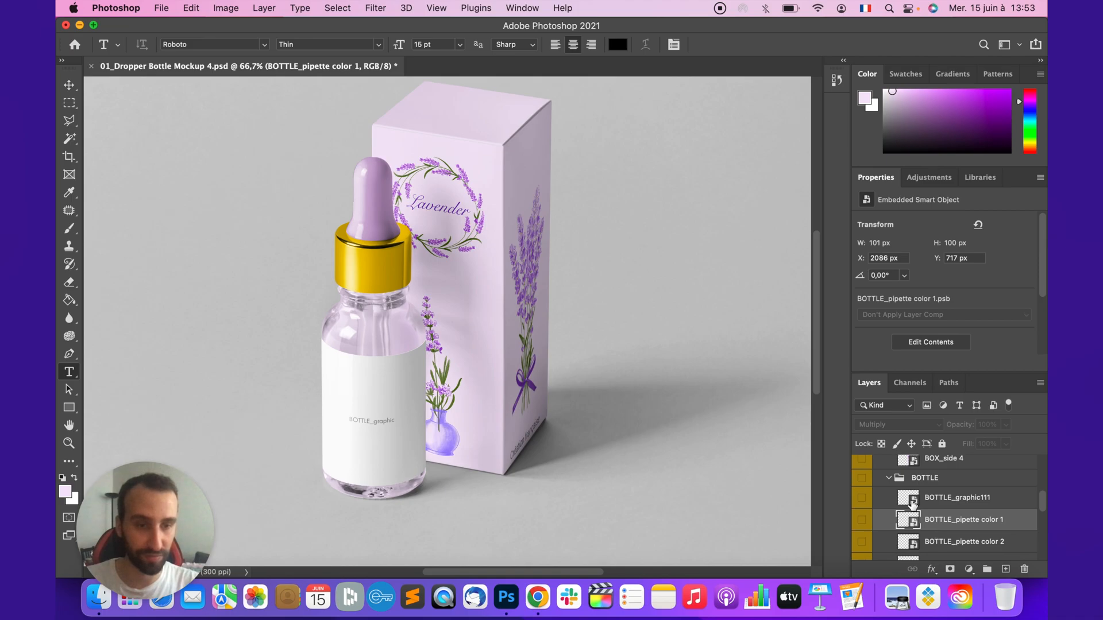
double_click(912, 503)
left_click(659, 376)
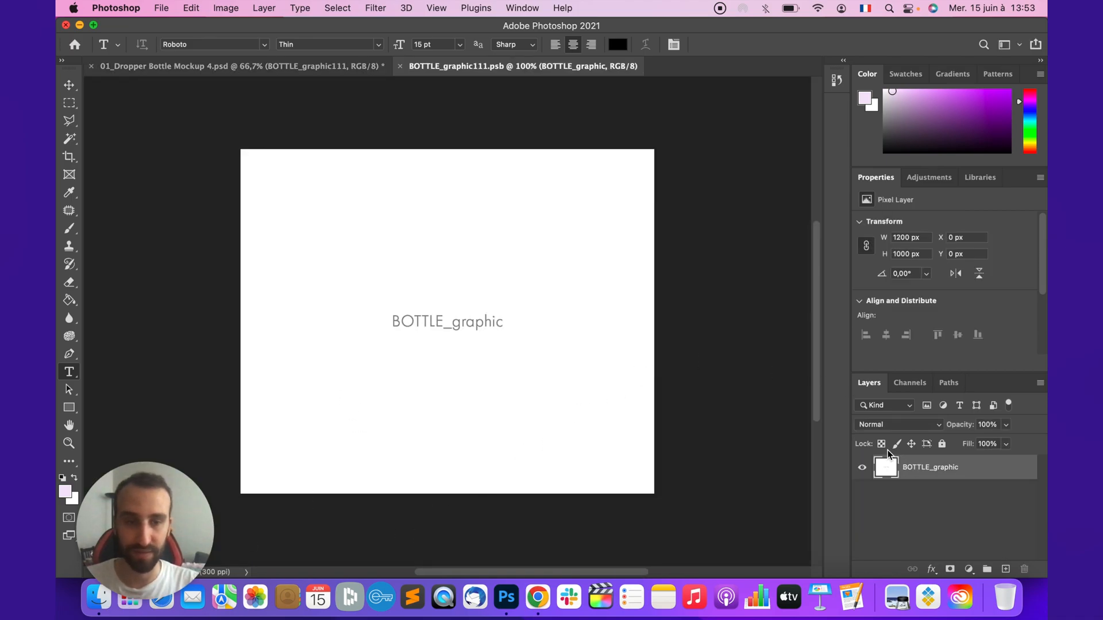
double_click(885, 478)
left_click(435, 439)
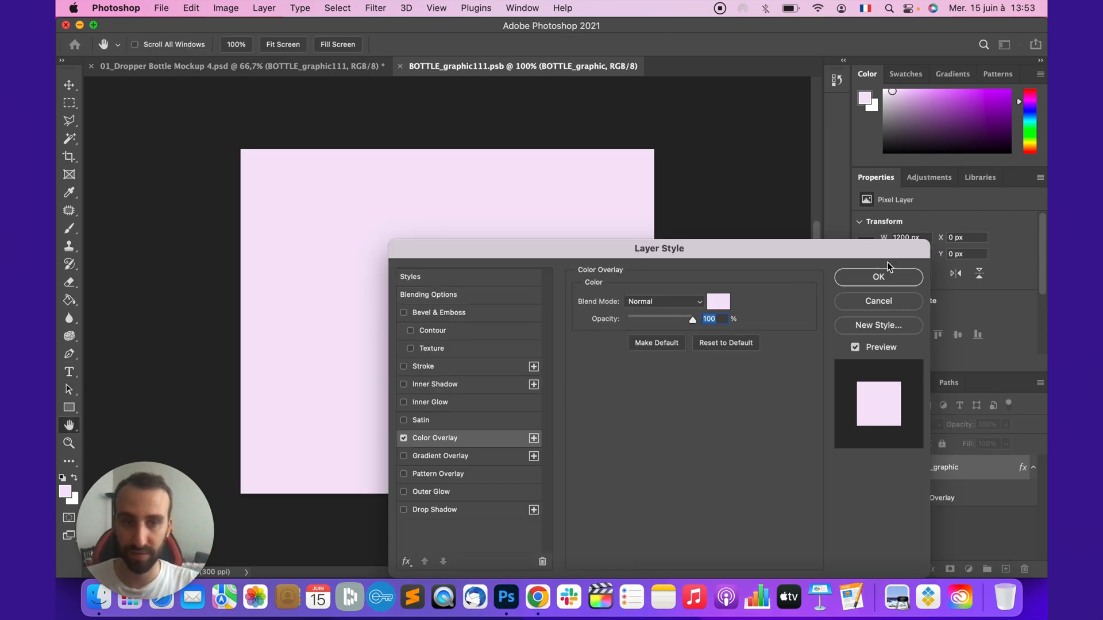
left_click(878, 277)
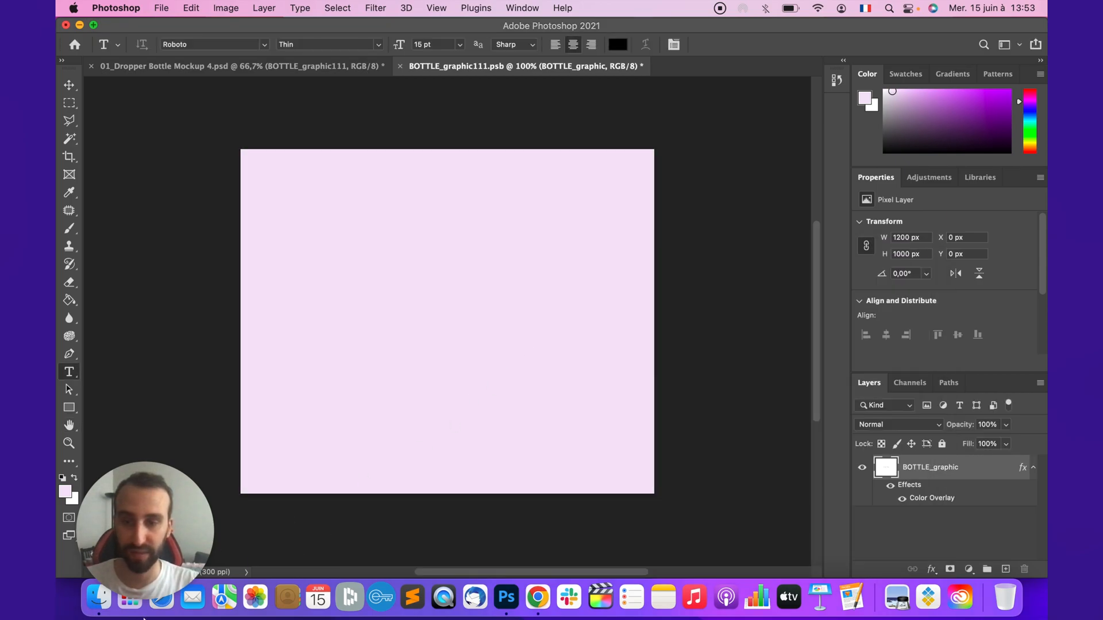
Place Lavender Decoration.jpg into the label, enlarged to about 20% with the Lavender wreath near the center, save and return to the mockup.
left_click(94, 603)
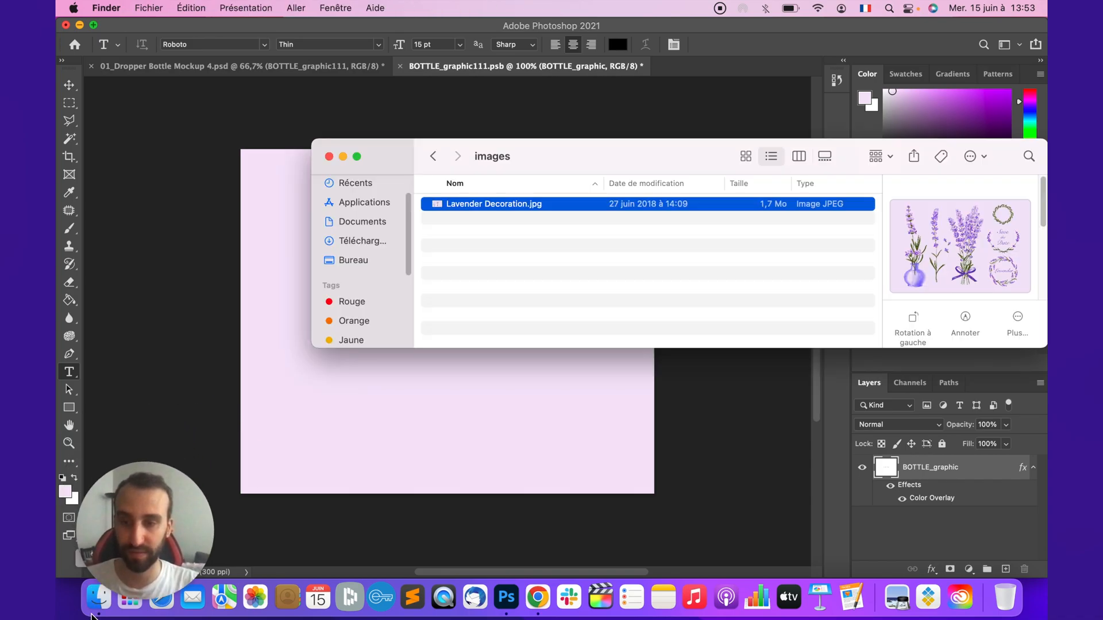
left_click_drag(487, 215, 466, 381)
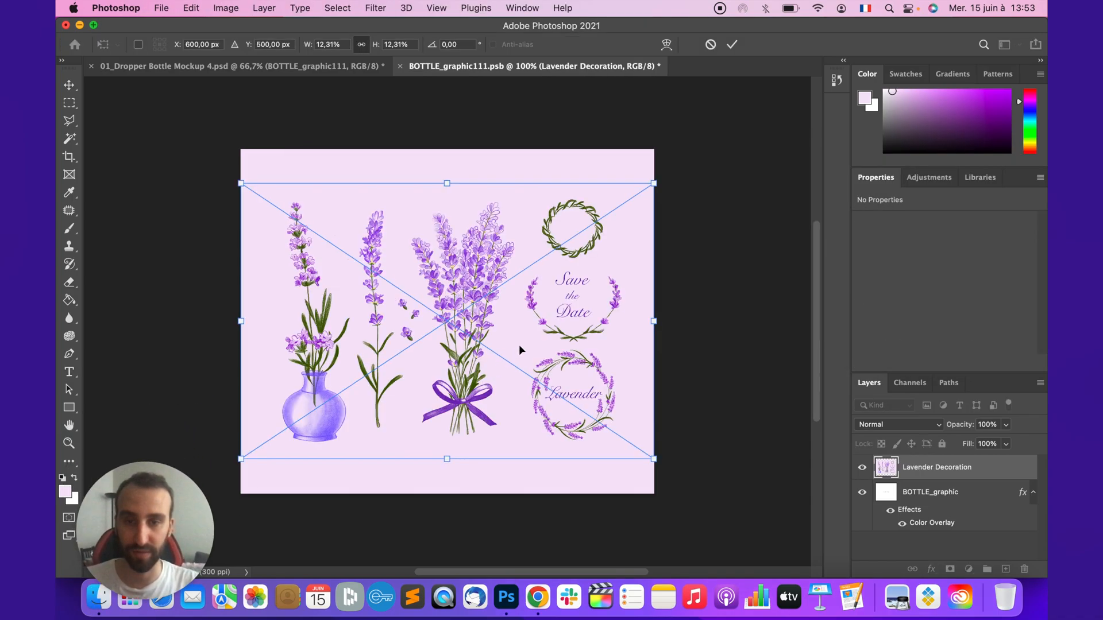
left_click_drag(651, 456, 218, 218)
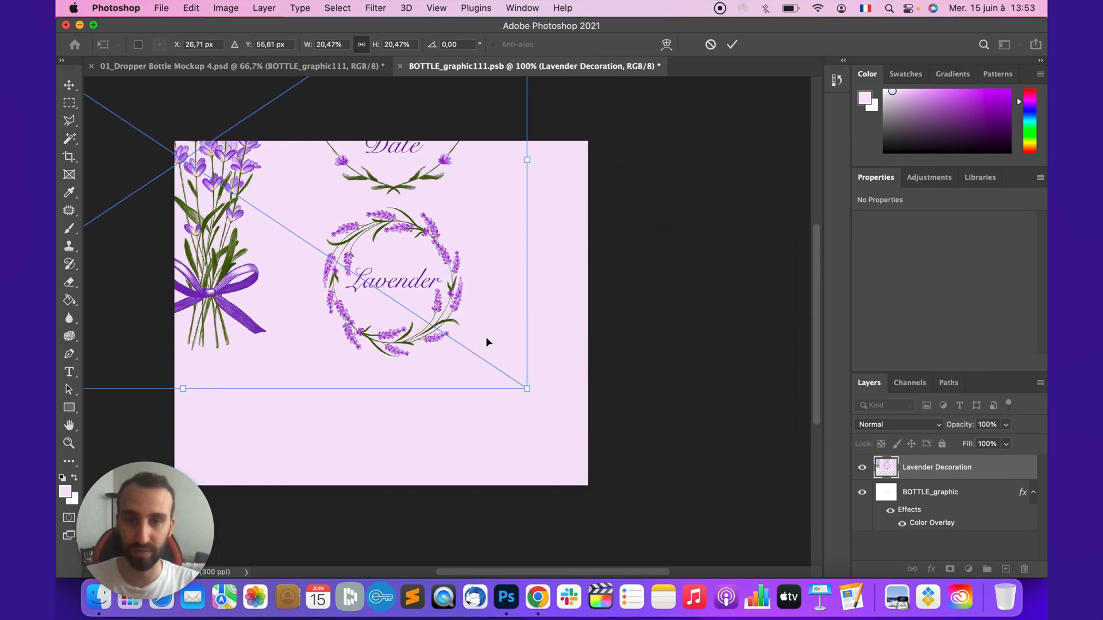
key("Return")
mouse_move(409, 295)
left_mouse_down()
mouse_move(394, 270)
mouse_move(415, 294)
left_mouse_up()
key("super+s")
left_click(231, 66)
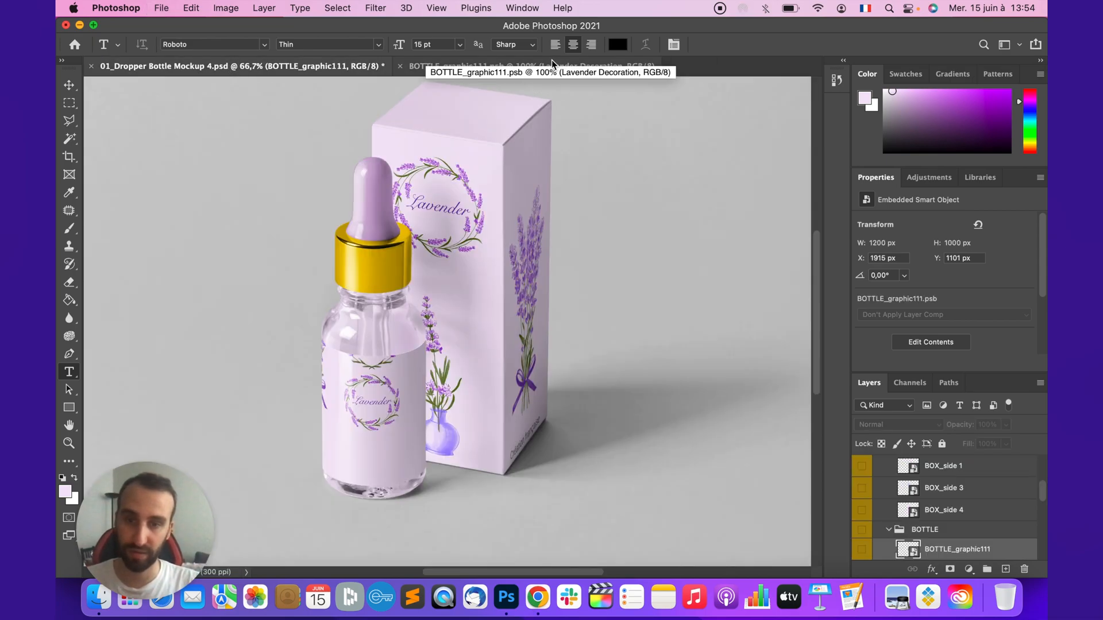
Scale the Lavender Decoration layer in BOTTLE_graphic111 up to about 23.4%, reposition its wreath in the upper middle and save the label.
left_click(565, 74)
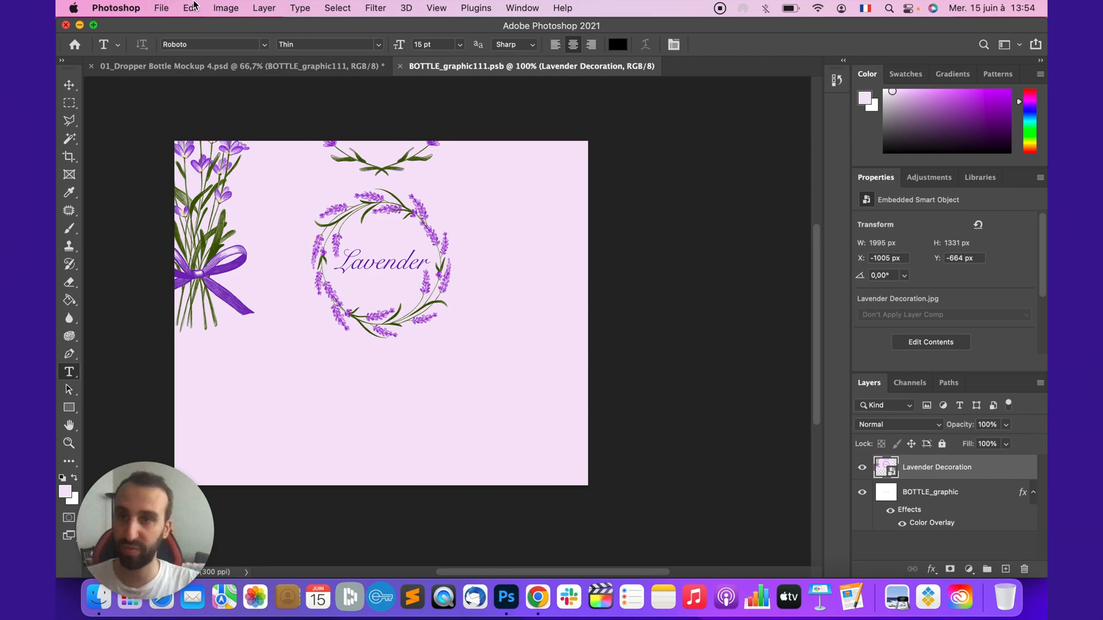
left_click(191, 7)
mouse_move(296, 313)
left_click(402, 330)
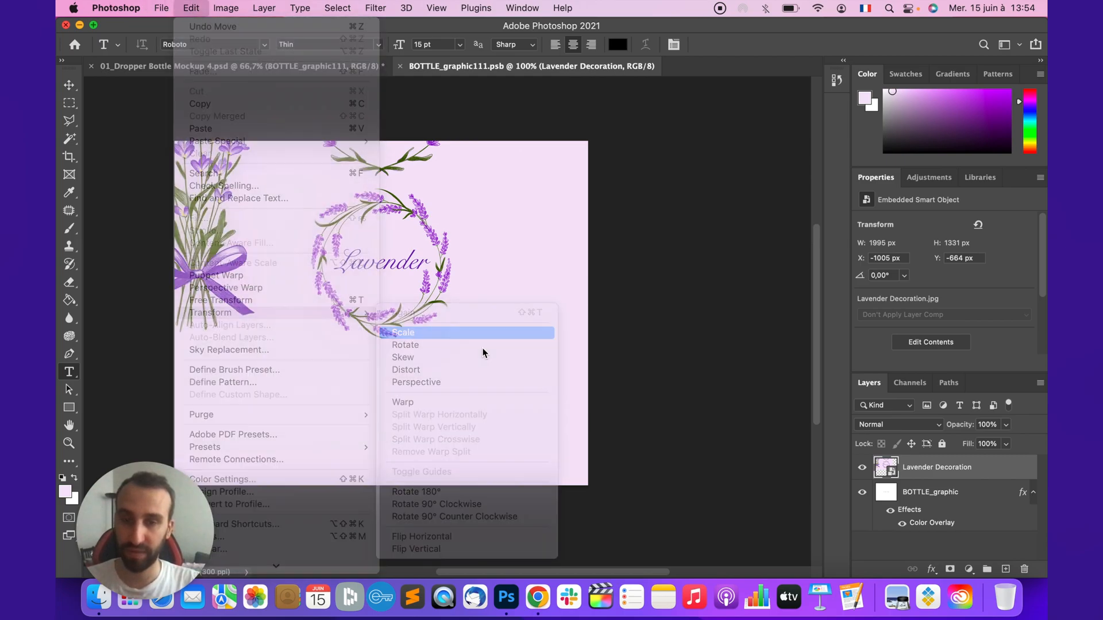
left_click_drag(516, 370, 616, 437)
left_click_drag(476, 336, 402, 280)
key("super+s")
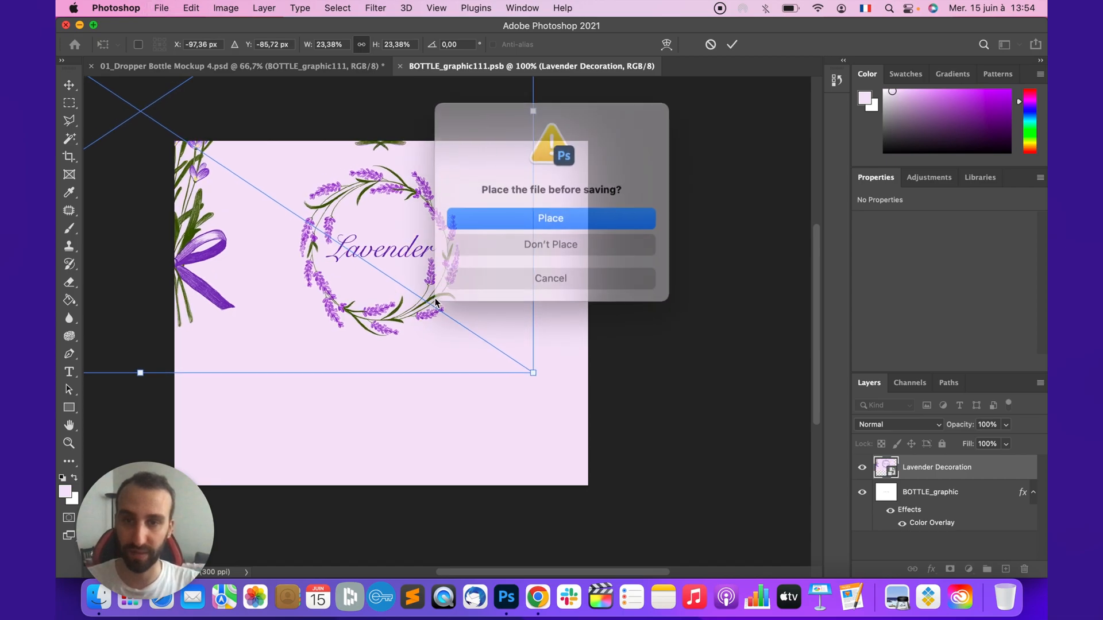
key("Return")
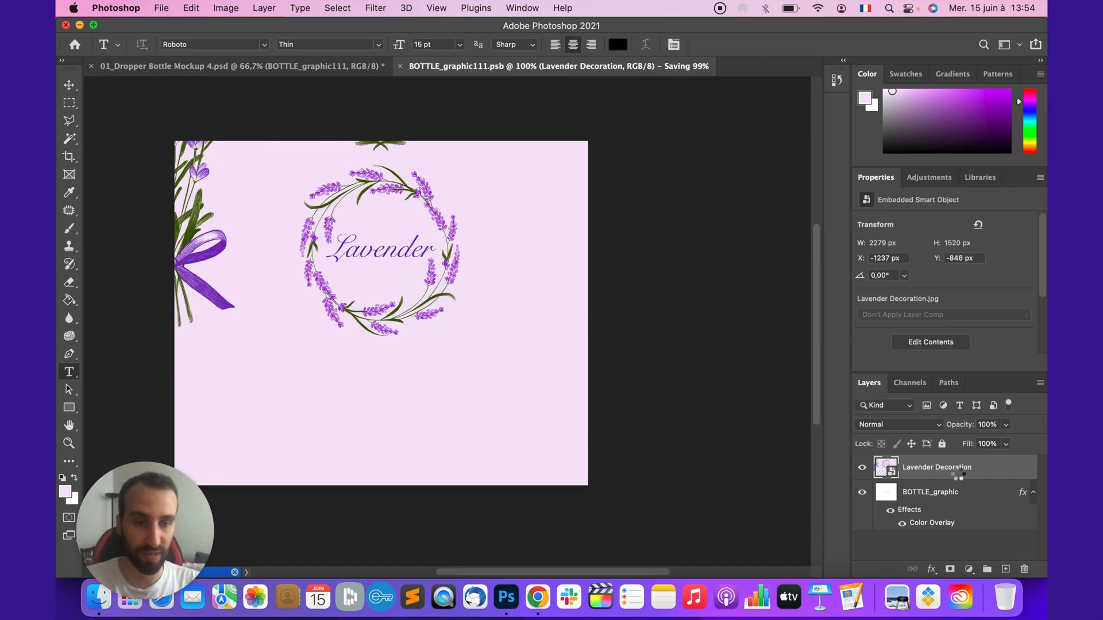
Rasterize the Lavender Decoration layer, delete the partial bouquet at the label's left edge and deselect.
right_click(957, 467)
mouse_move(869, 567)
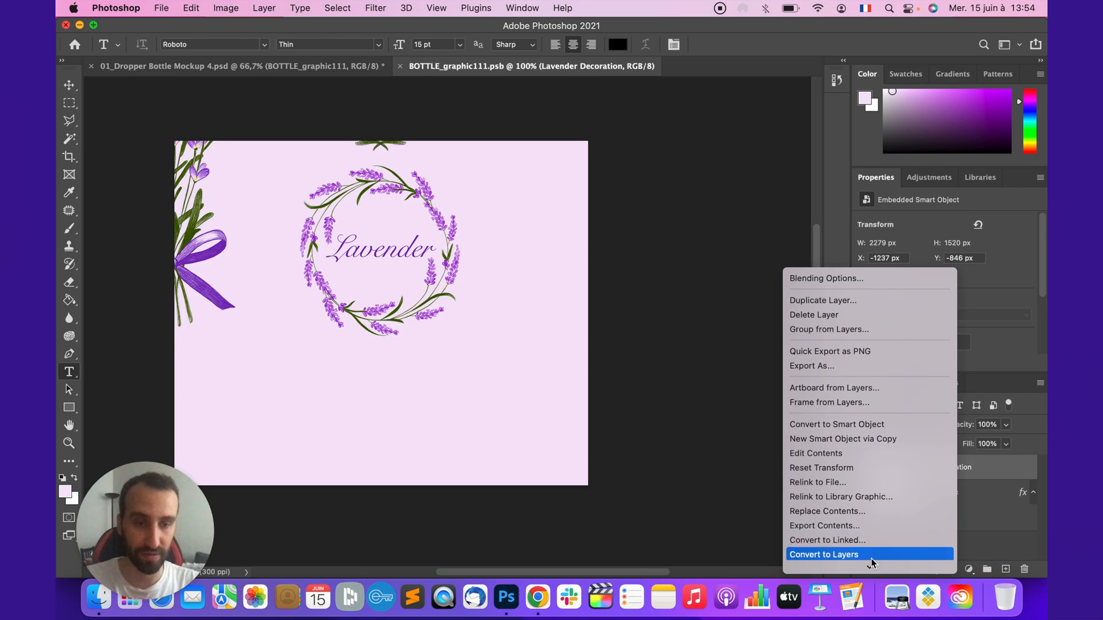
left_click(868, 506)
key("m")
left_click_drag(260, 124, 170, 391)
key("Delete")
key("super+d")
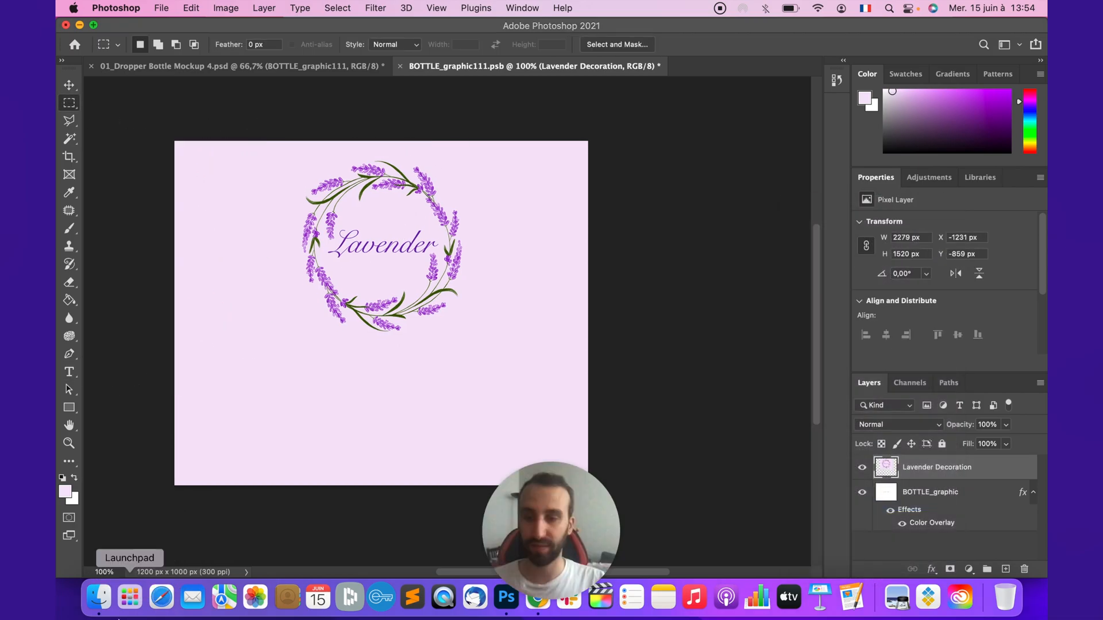
Place Lavender Decoration.jpg again, about 901 px wide, over the lower left part of the label.
left_click(99, 597)
left_click_drag(524, 201, 330, 394)
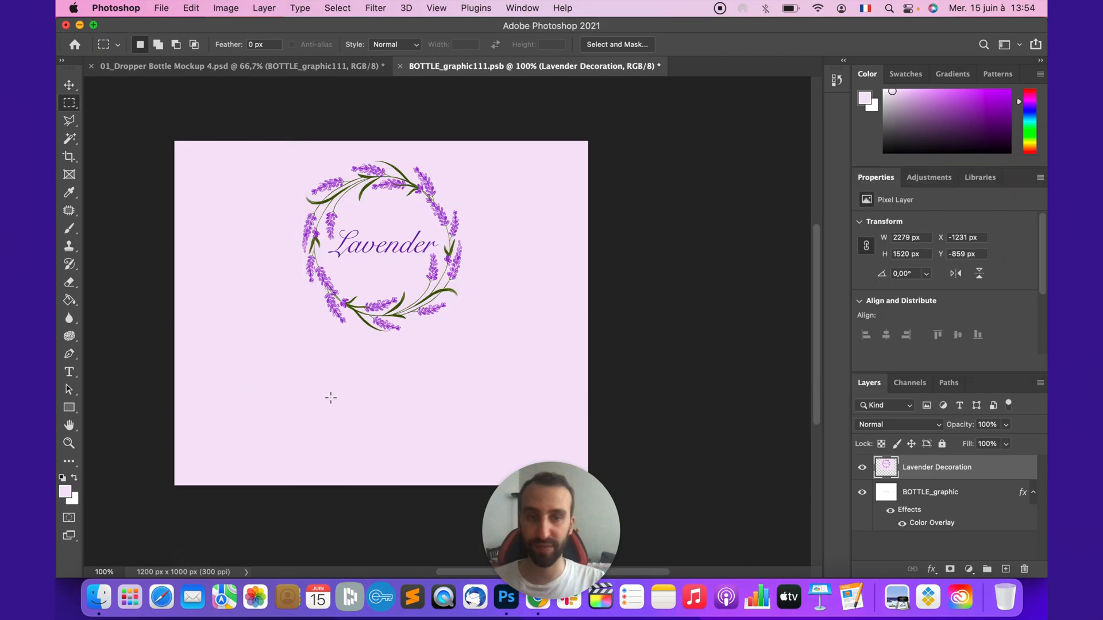
left_click_drag(383, 336, 266, 343)
left_click_drag(470, 182, 346, 250)
left_click_drag(239, 345, 329, 361)
key("Return")
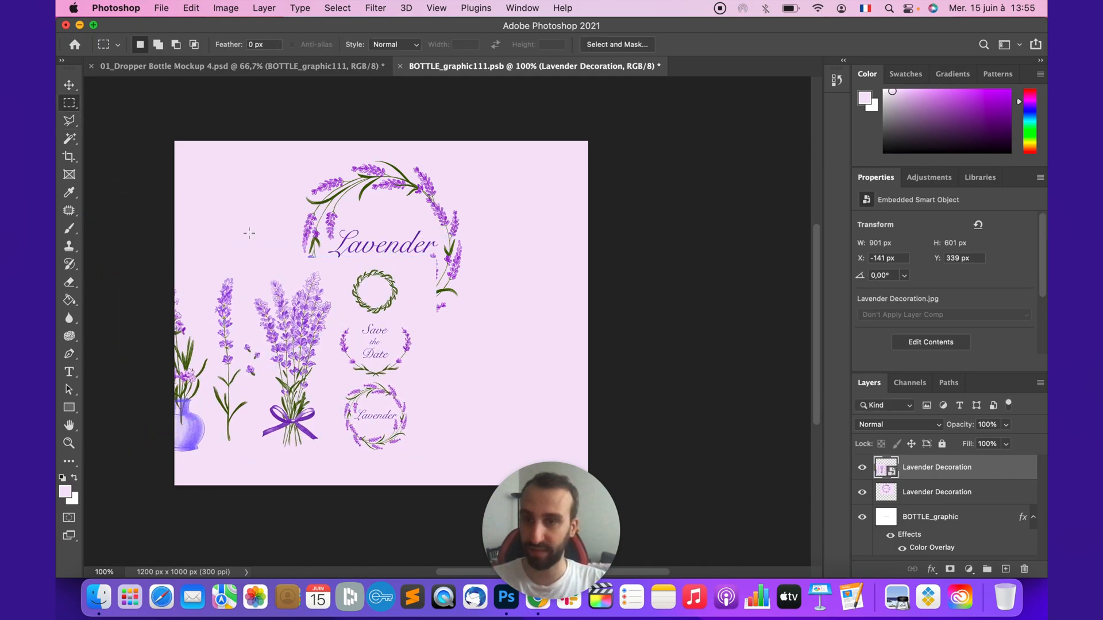
Duplicate the newly placed Lavender Decoration layer and move the copy toward the label's right side, to about X 535 px, Y 353 px.
right_click(1013, 495)
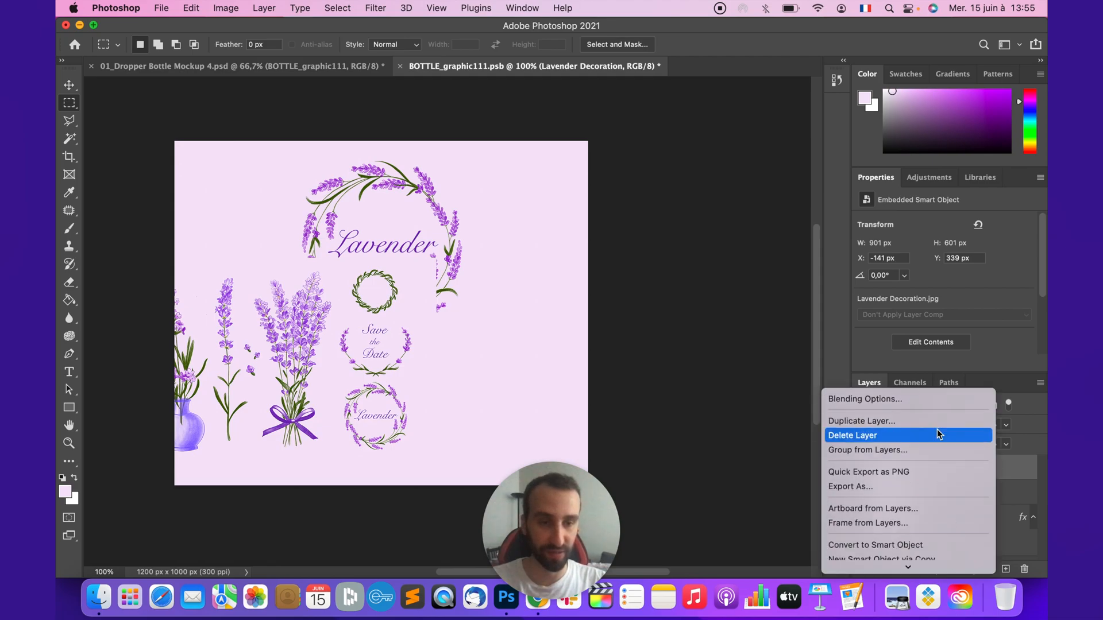
left_click(919, 421)
key("Return")
left_click_drag(310, 355, 518, 363)
key("v")
left_click_drag(382, 390, 533, 388)
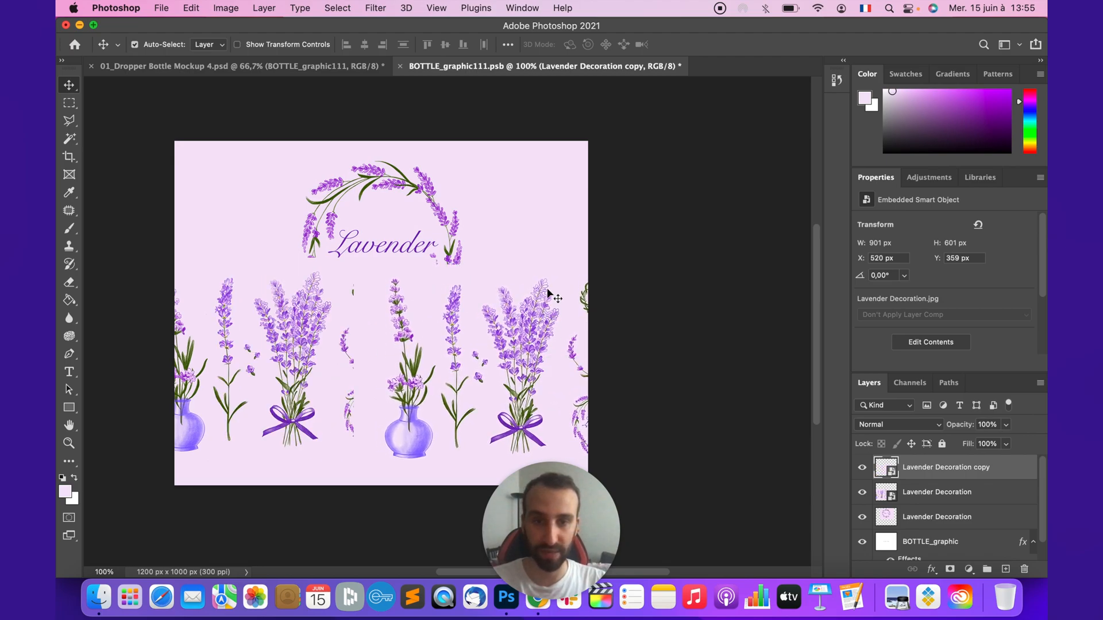
left_click_drag(548, 294, 677, 401)
Rasterize the Lavender Decoration copy layer and delete the wreath fragments at the label's right edge.
left_click(70, 104)
key("BackSpace")
key("Return")
right_click(922, 462)
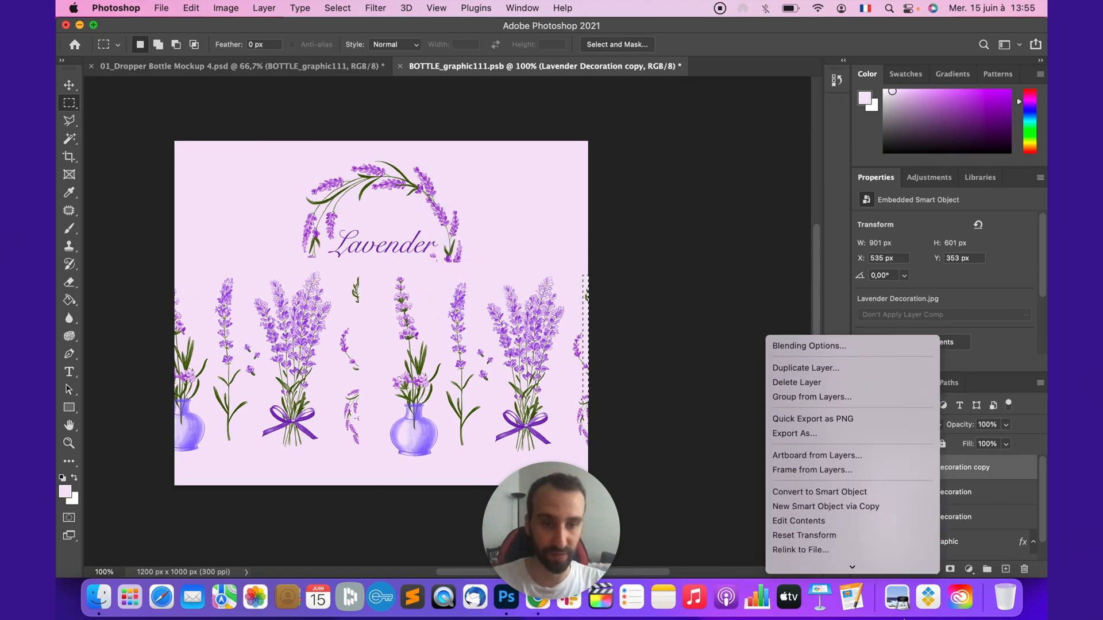
left_click(839, 485)
left_click_drag(574, 334, 627, 455)
key("BackSpace")
key("ctrl+d")
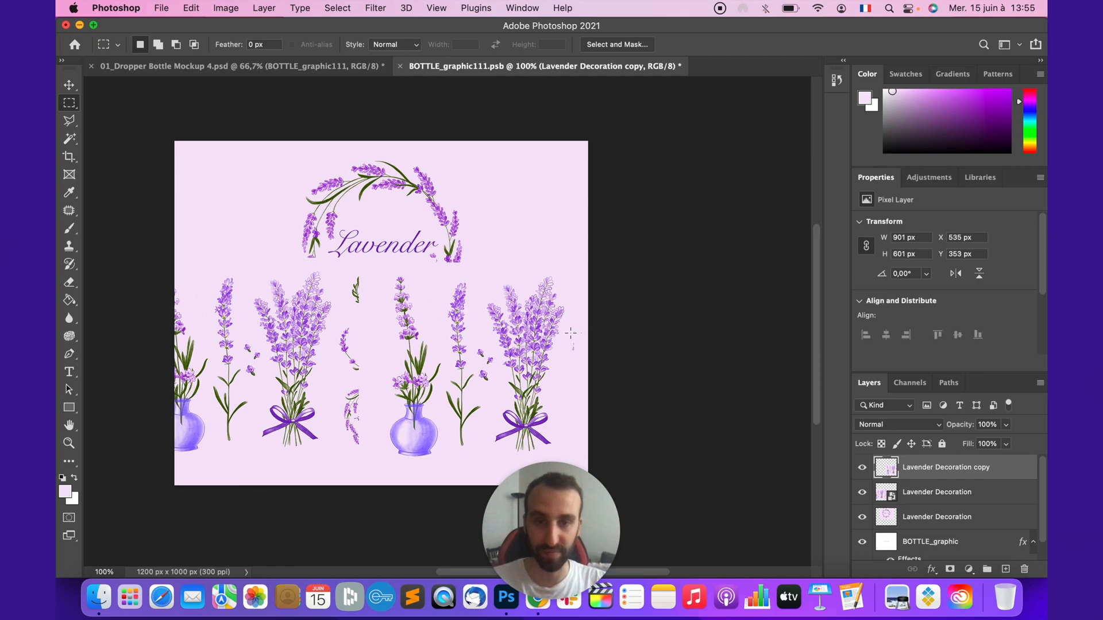
Delete the vase, the single sprig and the loose petals from the Lavender Decoration copy layer, keeping only the ribboned bouquet.
left_click_drag(474, 278, 338, 459)
key("BackSpace")
key("ctrl+d")
mouse_move(461, 339)
left_mouse_down()
mouse_move(492, 390)
mouse_move(470, 381)
left_mouse_up()
key("BackSpace")
left_click_drag(483, 404, 443, 423)
key("BackSpace")
left_click_drag(467, 264, 366, 337)
key("BackSpace")
mouse_move(467, 238)
left_mouse_down()
mouse_move(347, 362)
mouse_move(170, 476)
left_mouse_up()
key("BackSpace")
key("super+d")
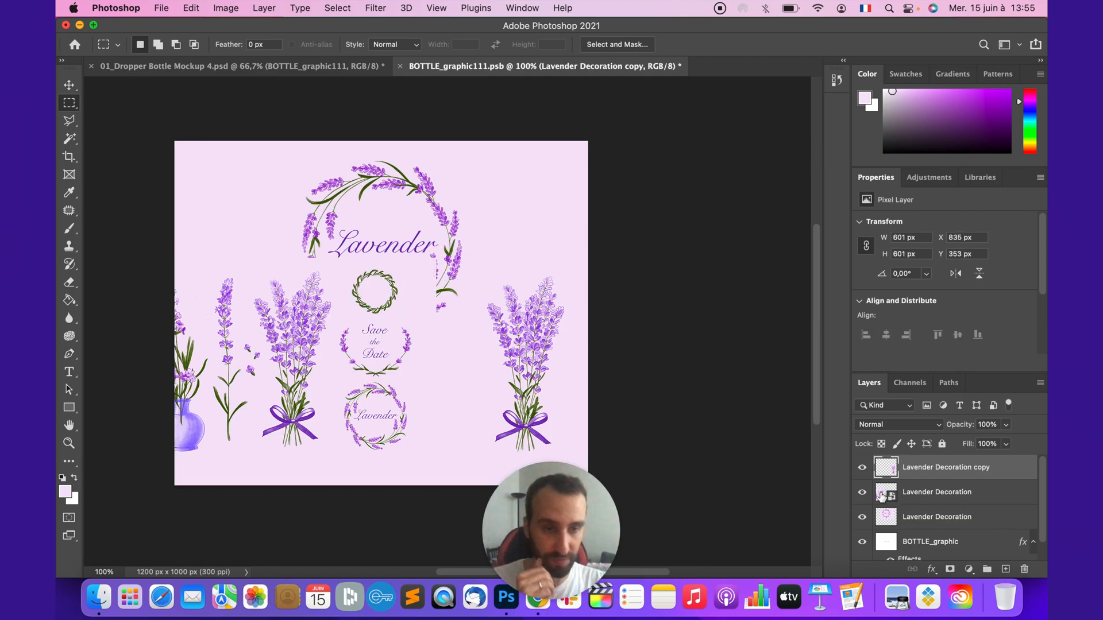
Rasterize the second placed Lavender Decoration layer and delete its bouquet, wreaths and Save the Date artwork.
left_click(861, 467)
left_click(861, 467)
left_click(862, 491)
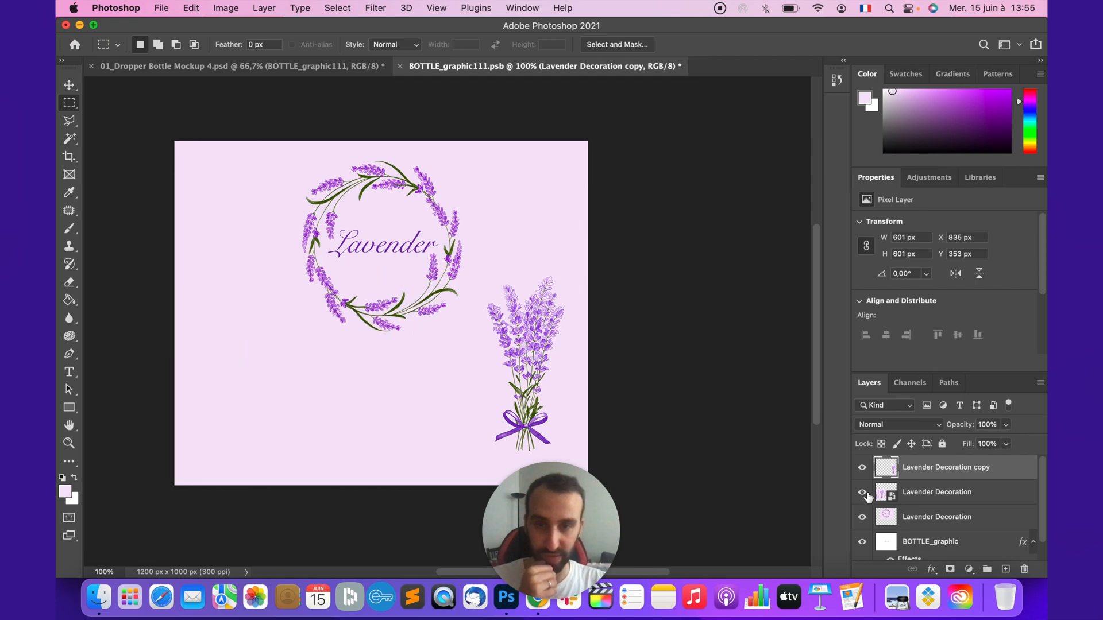
left_click(862, 492)
left_click(907, 491)
left_click_drag(262, 244, 465, 468)
key("BackSpace")
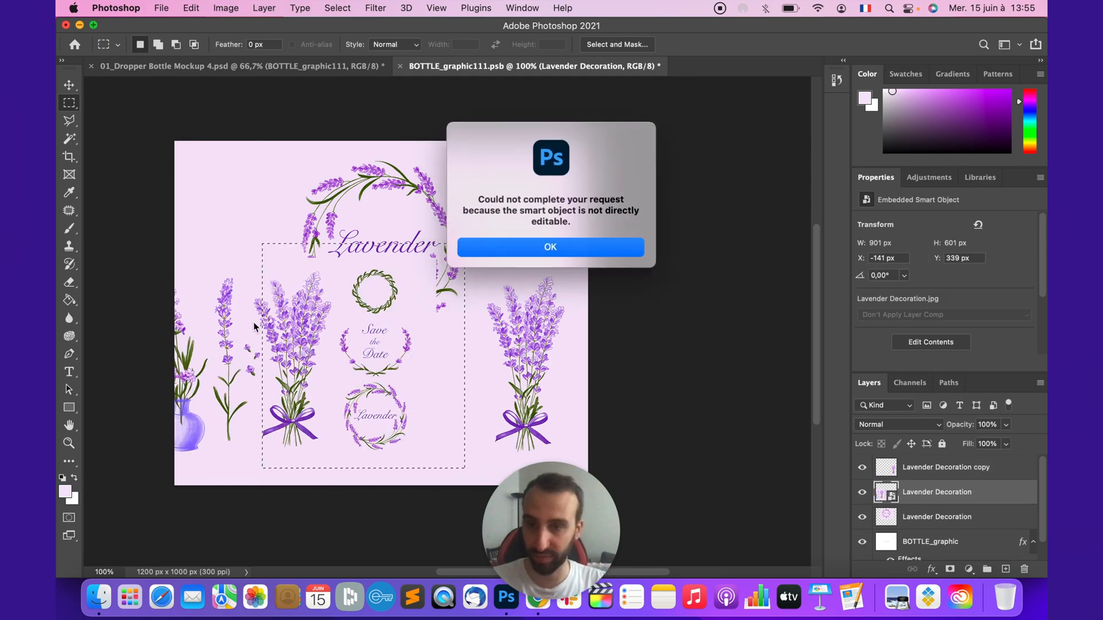
left_click(546, 247)
right_click(942, 492)
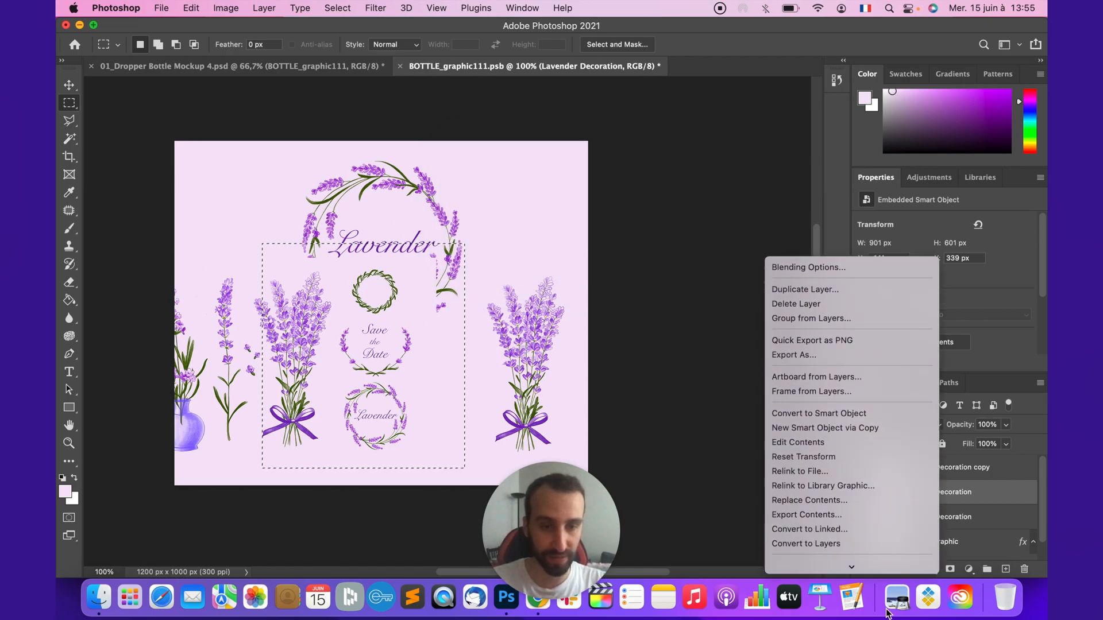
left_click(849, 551)
key("BackSpace")
Delete the vase and its leftover fragments at the label's left edge, keeping the single lavender sprig, and deselect.
mouse_move(255, 289)
left_mouse_down()
mouse_move(285, 295)
mouse_move(286, 333)
mouse_move(150, 457)
left_mouse_up()
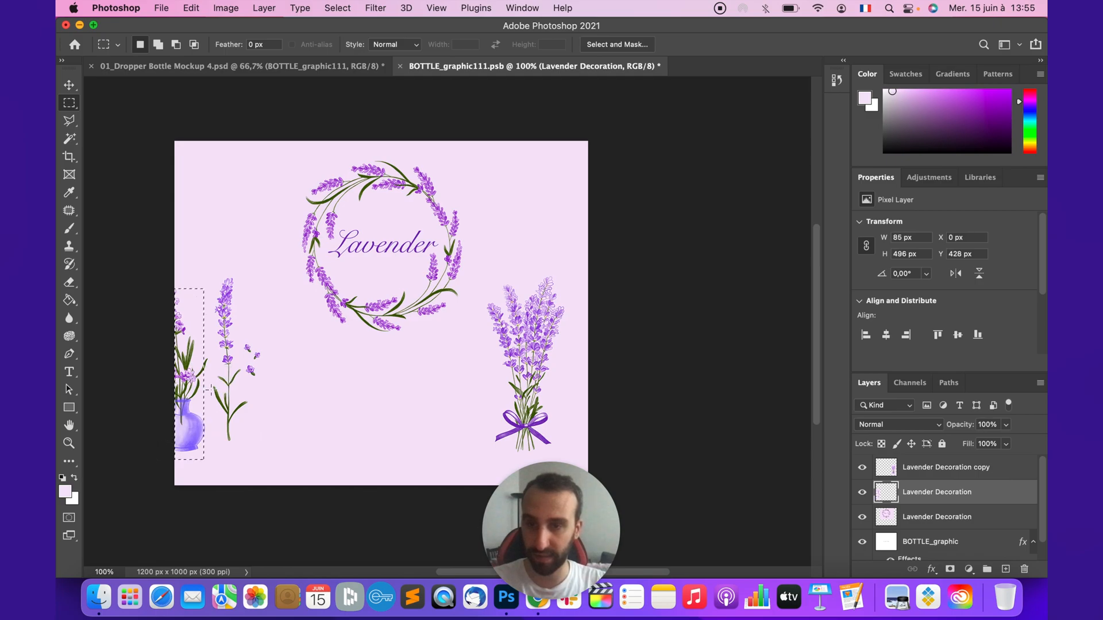
key("BackSpace")
left_click_drag(208, 355, 193, 369)
left_click_drag(207, 416, 185, 458)
key("BackSpace")
left_click_drag(435, 406, 471, 452)
left_click(164, 164)
Nudge the lavender sprig slightly down and the Lavender wreath slightly left, save the label and return to the mockup.
left_click(69, 85)
left_click_drag(230, 331, 226, 344)
left_click_drag(388, 302, 381, 312)
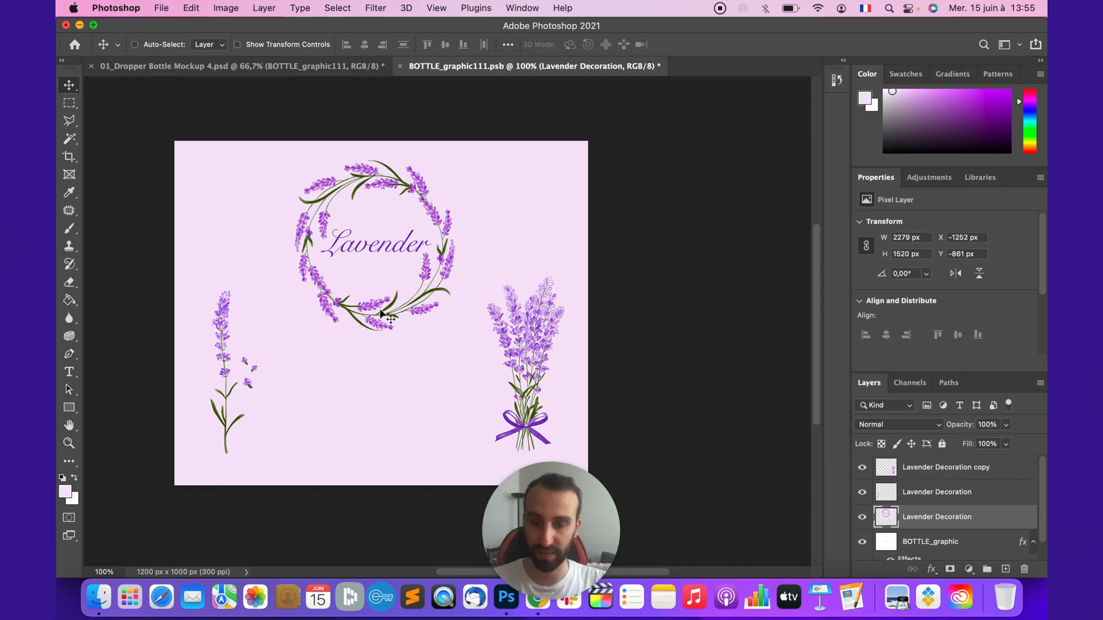
key("super+s")
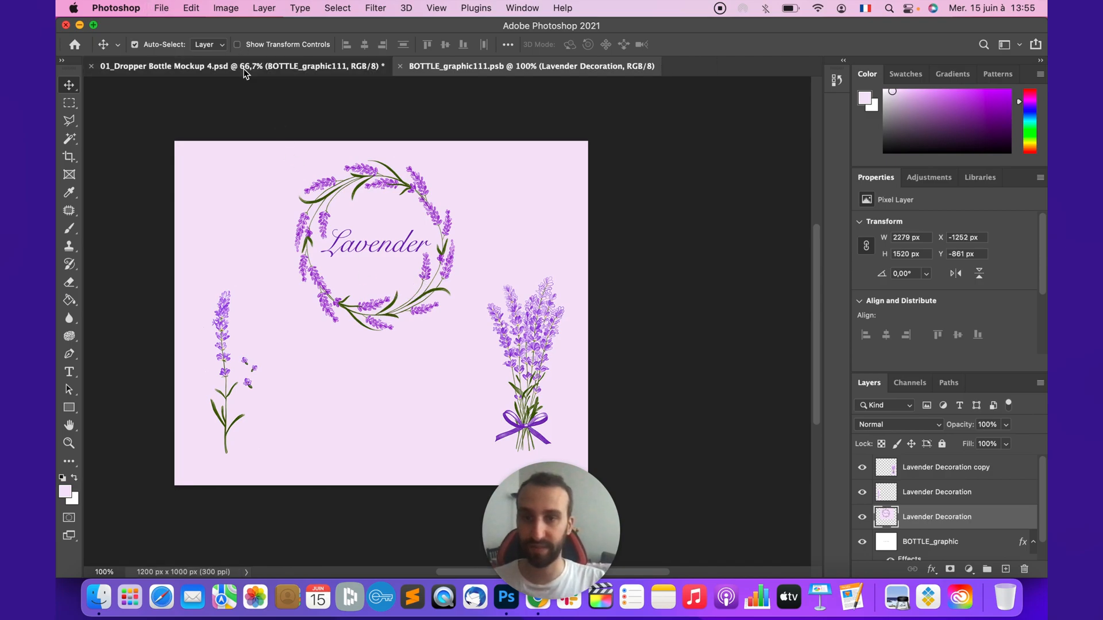
left_click(244, 69)
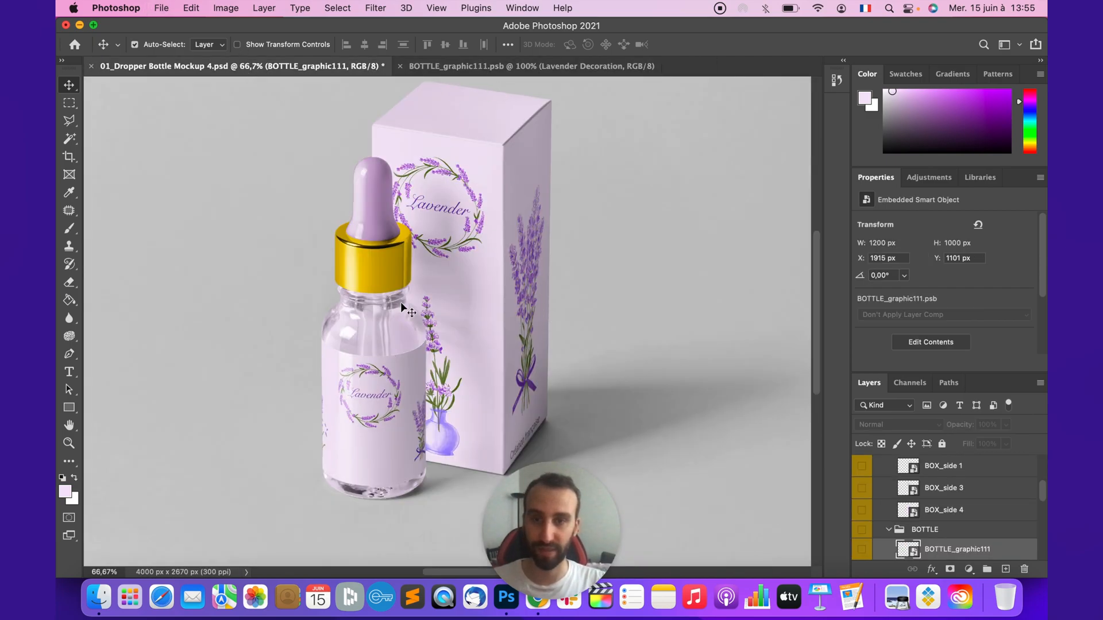
Return to the bottle label document and add the text "depuis 1992" below the Lavender wreath.
left_click(547, 67)
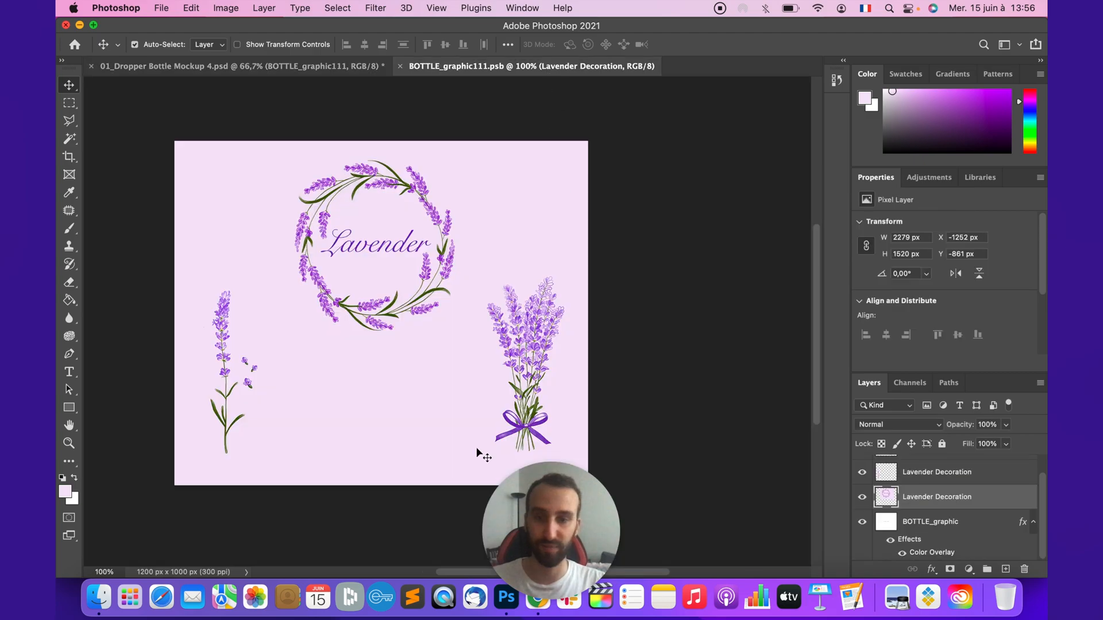
left_click(69, 372)
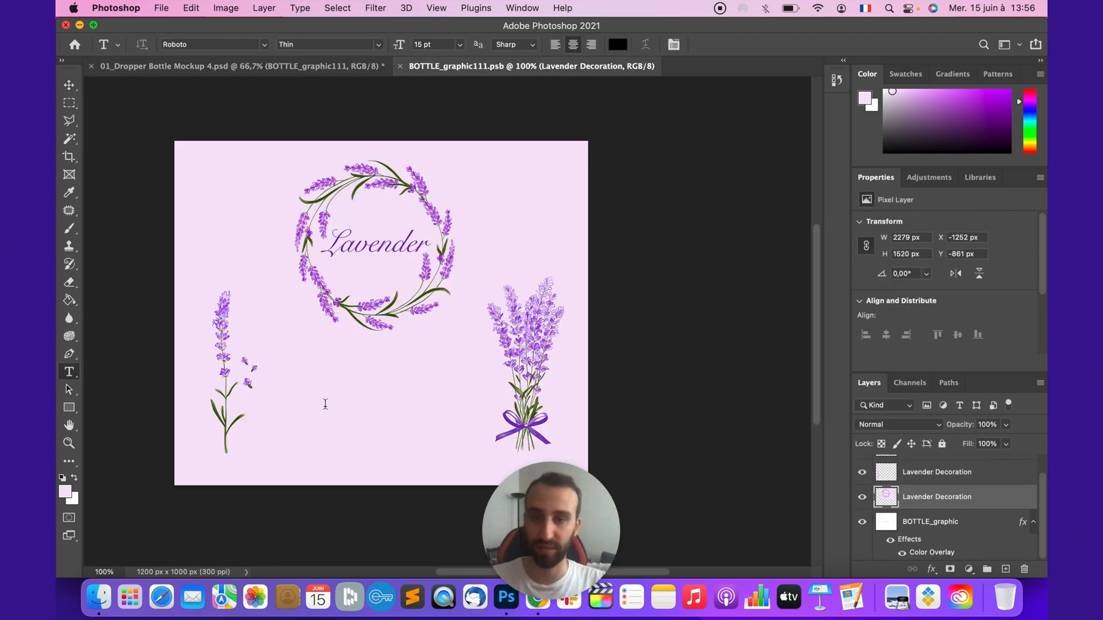
left_click(325, 404)
type("depuis 1992")
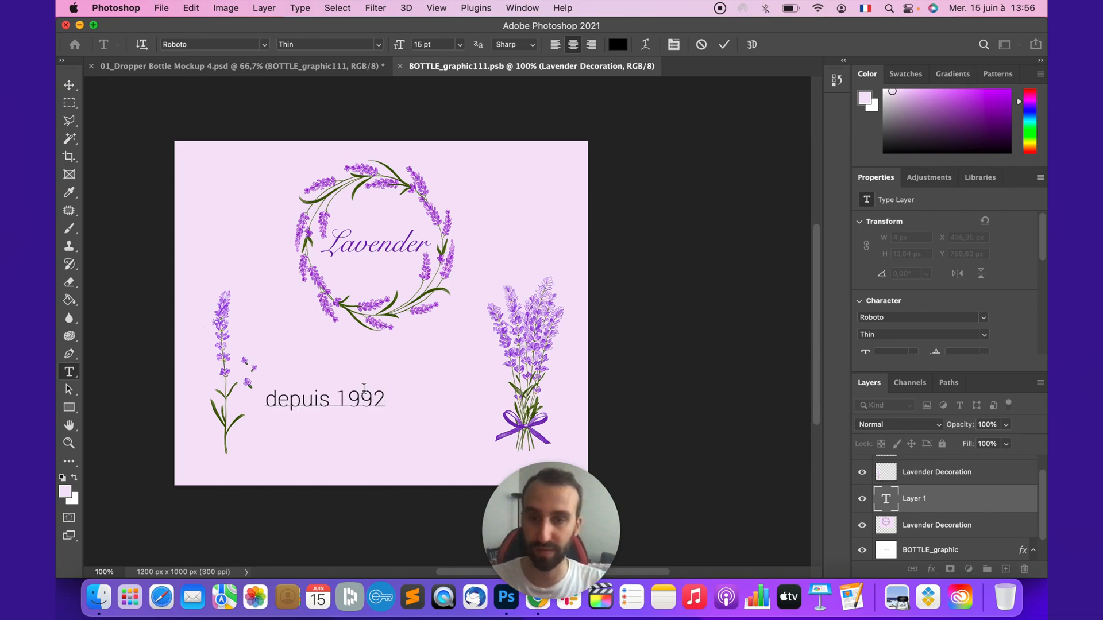
Center the "depuis 1992" text horizontally on the label canvas and clear the selection.
left_click(69, 85)
left_click(69, 103)
left_click(69, 85)
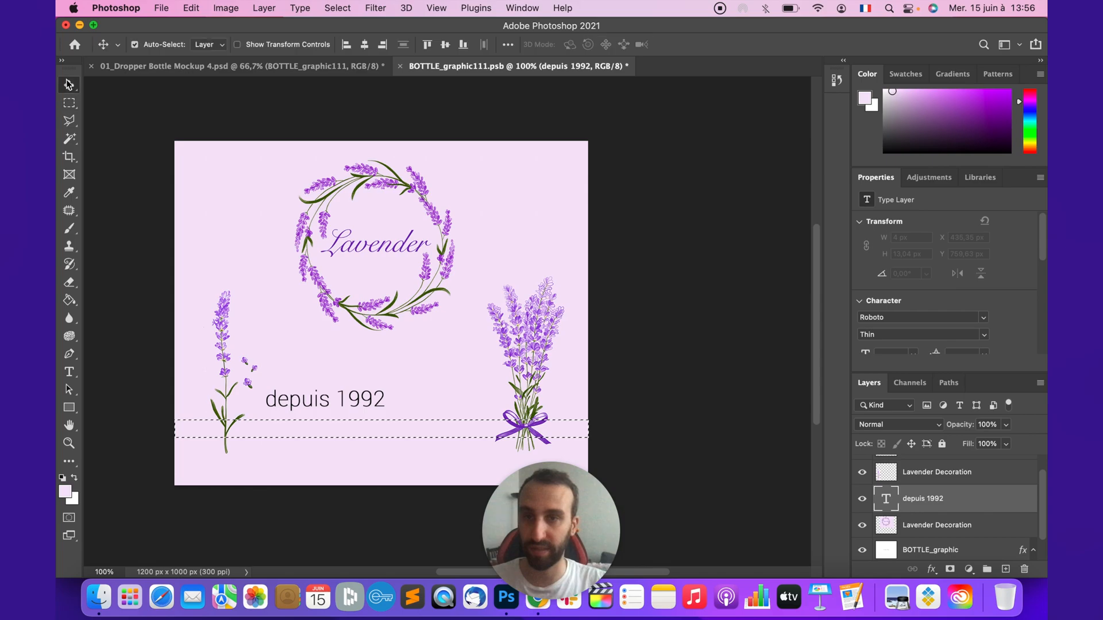
left_click(365, 44)
left_click(69, 103)
left_click(131, 115)
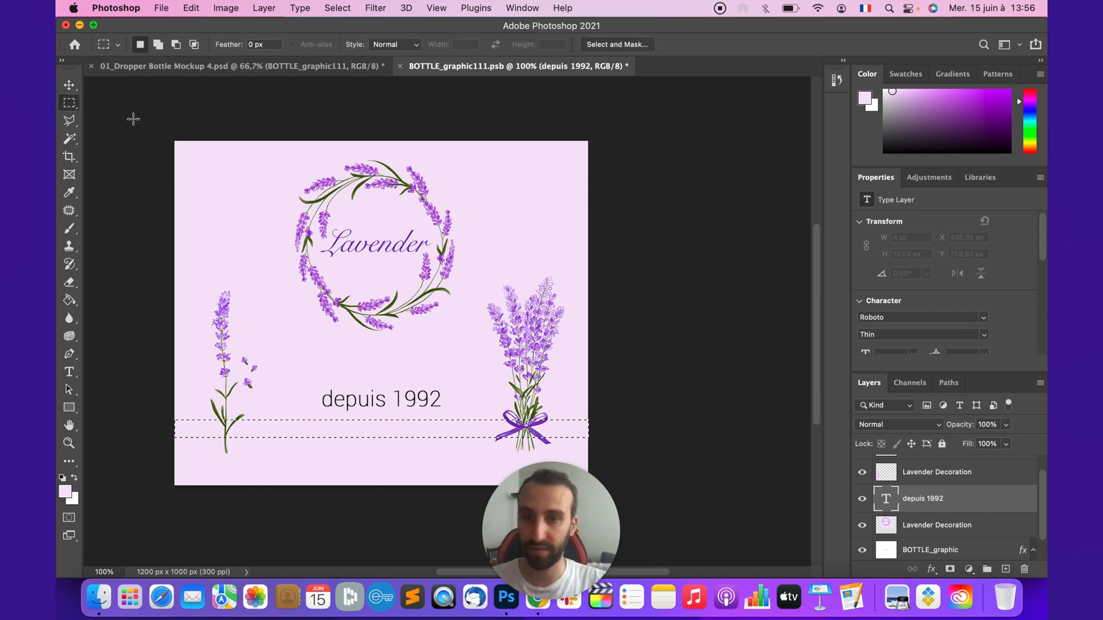
key("v")
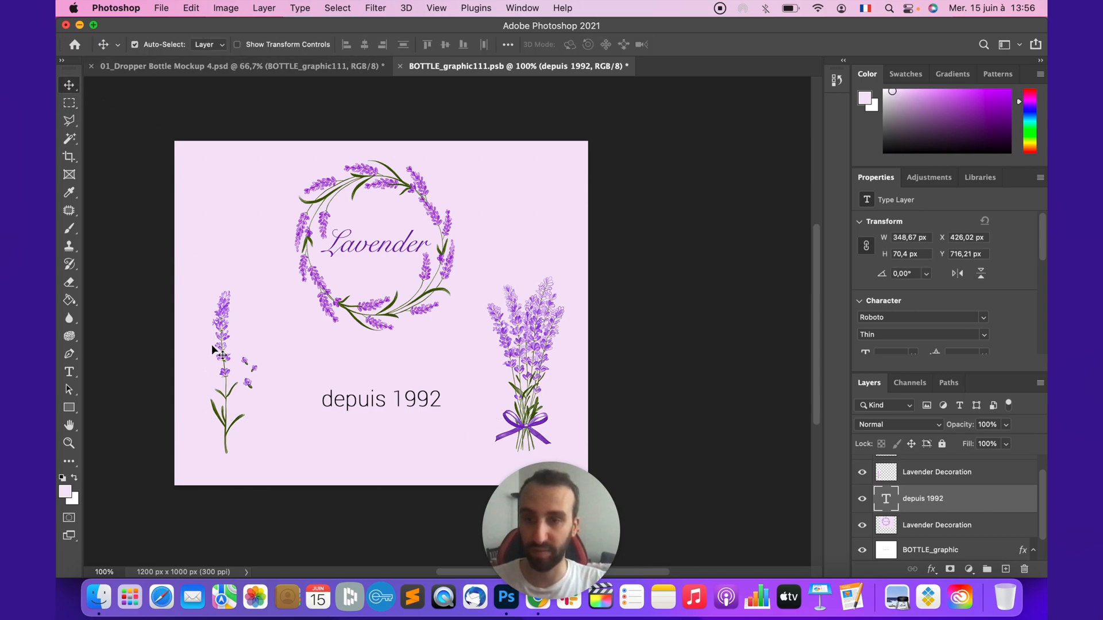
Move the lavender sprig about 55 px right and 18 px down, shift the bouquet inward and down, save, and return to the mockup.
left_click_drag(222, 347, 240, 355)
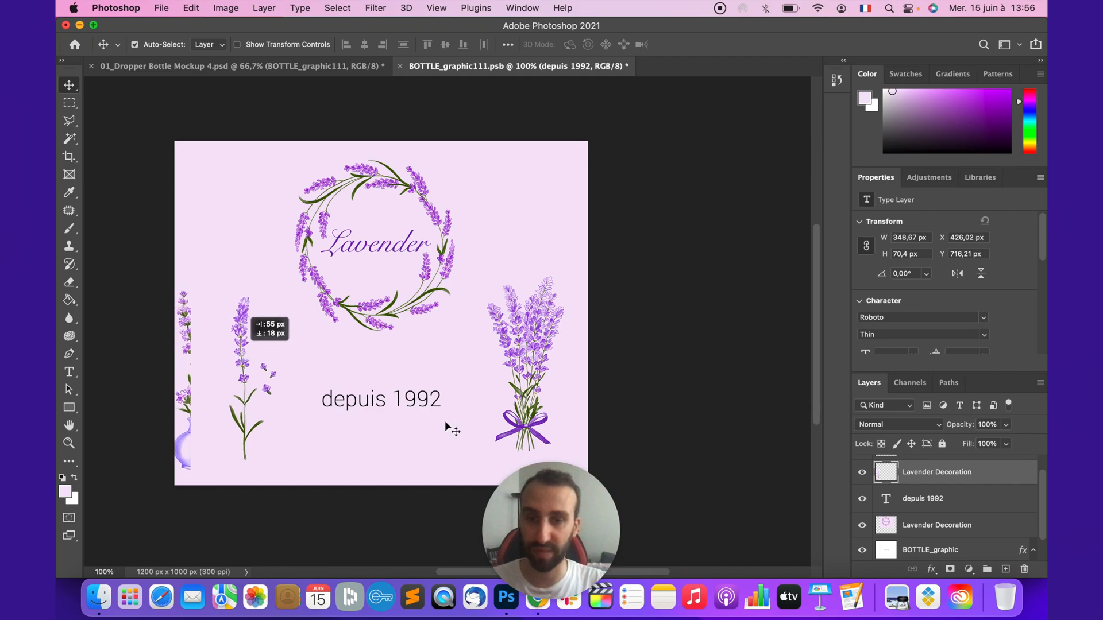
left_click_drag(539, 377, 525, 391)
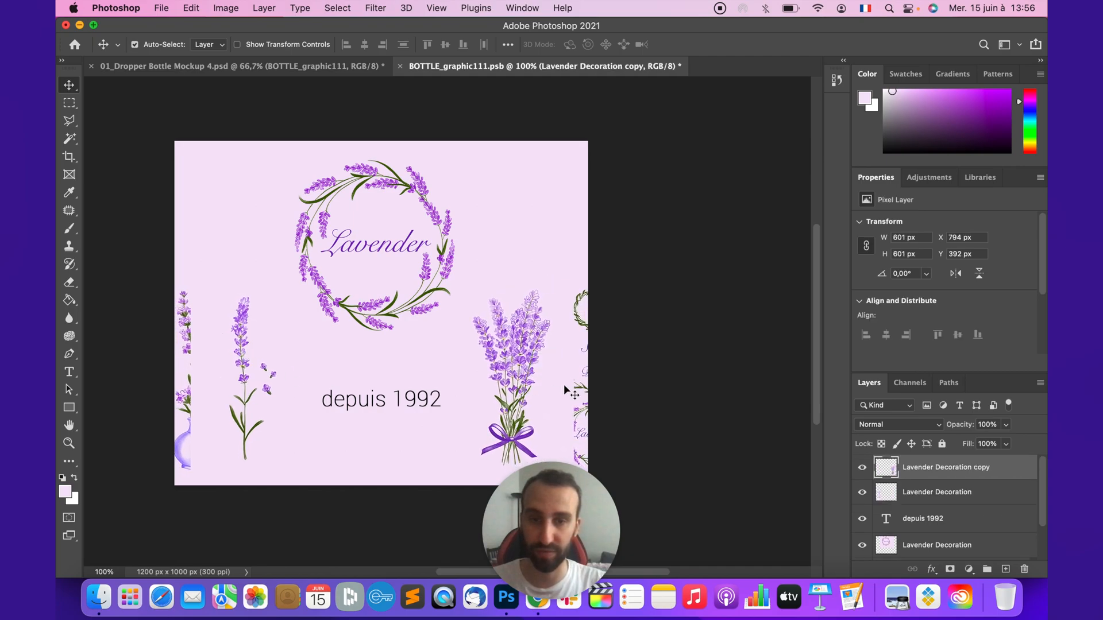
key("super+s")
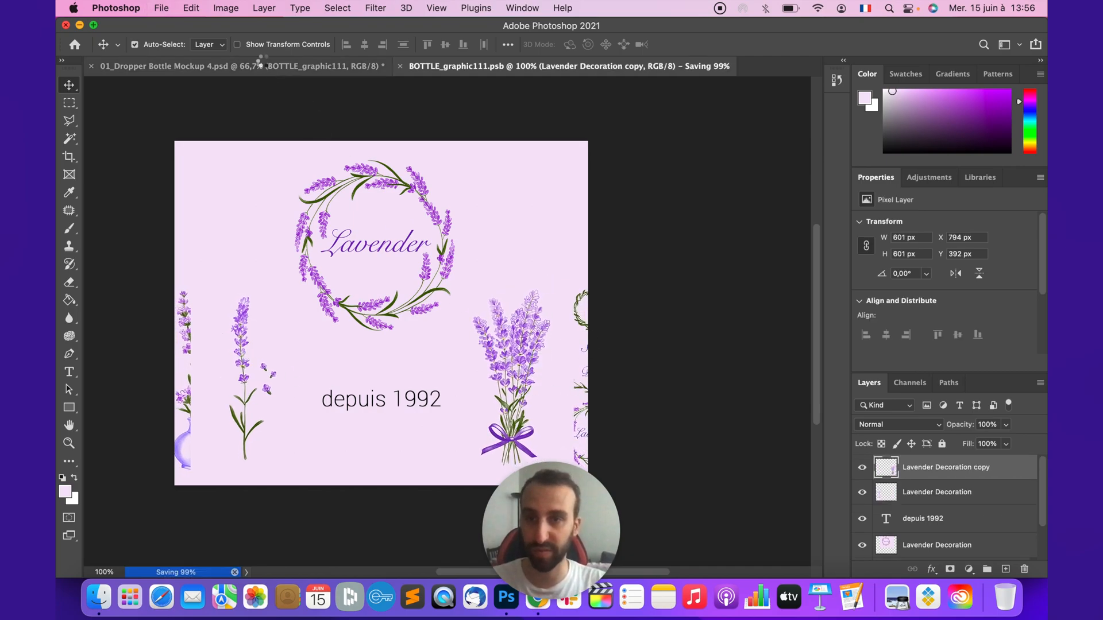
left_click(264, 65)
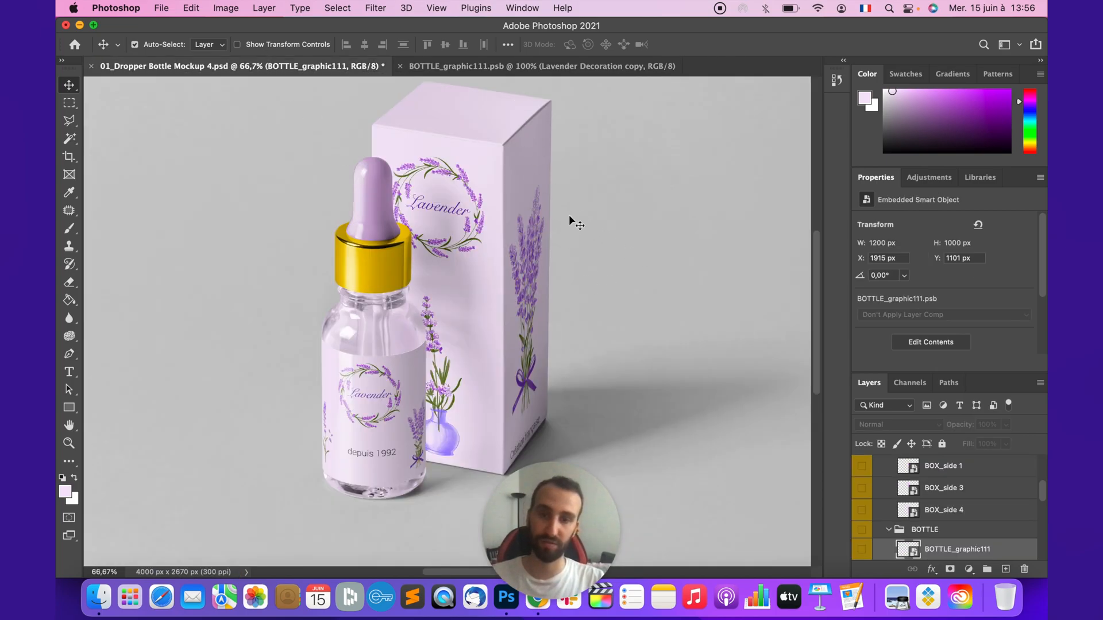
Open the contents of the BACKGROUND smart object for editing.
key("super+minus")
key("super+minus")
key("super+plus")
key("super+plus")
scroll(940, 534, "down", 10)
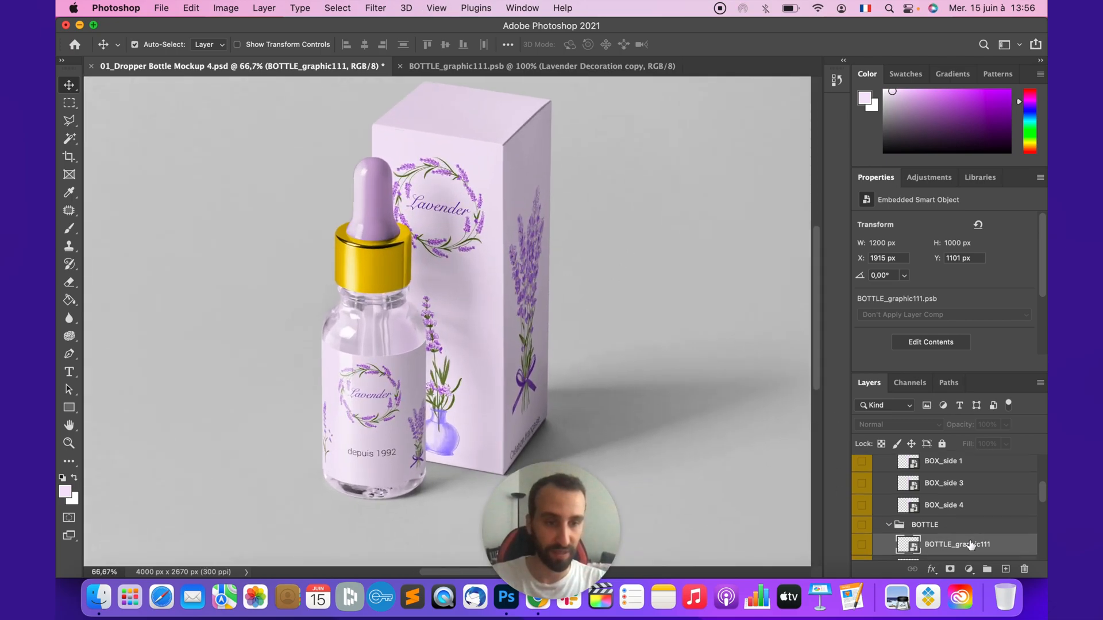
scroll(895, 530, "up", 2)
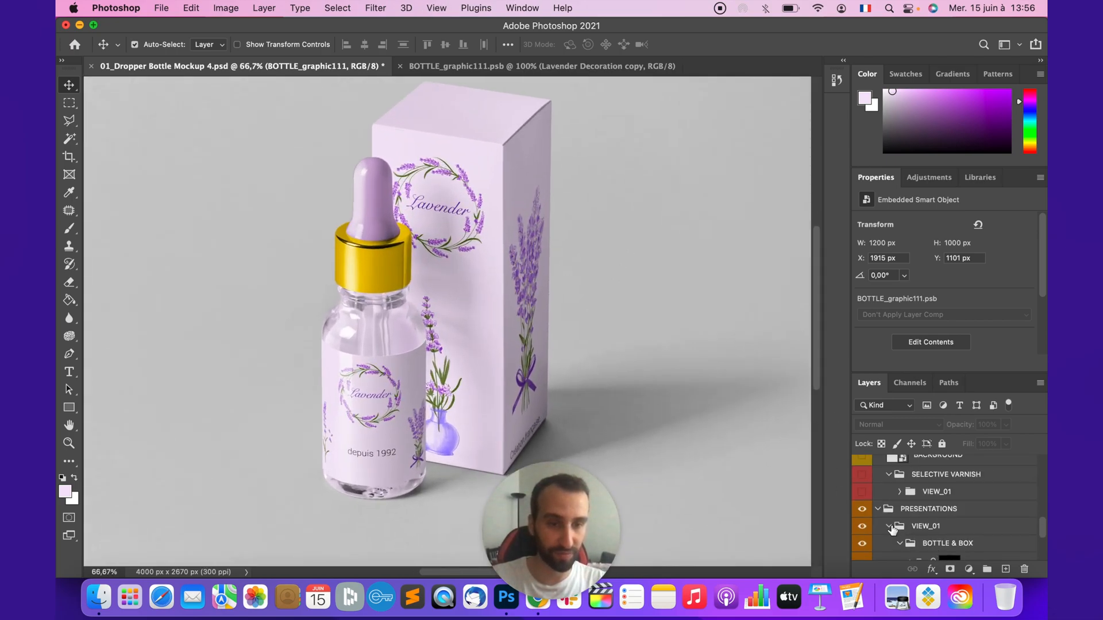
scroll(898, 503, "up", 2)
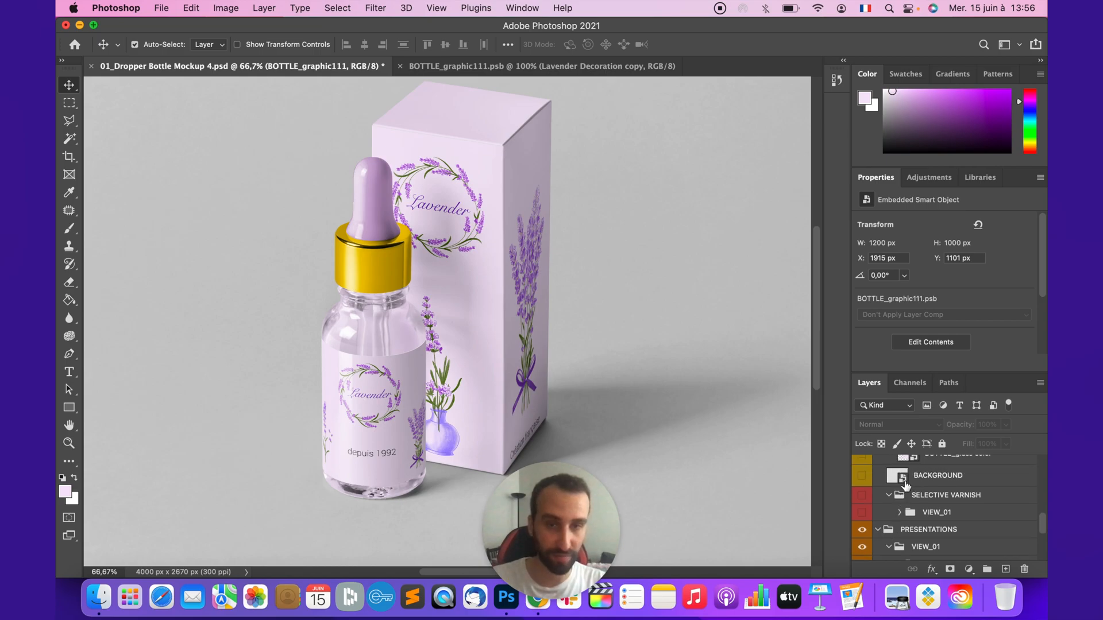
double_click(902, 477)
left_click(661, 377)
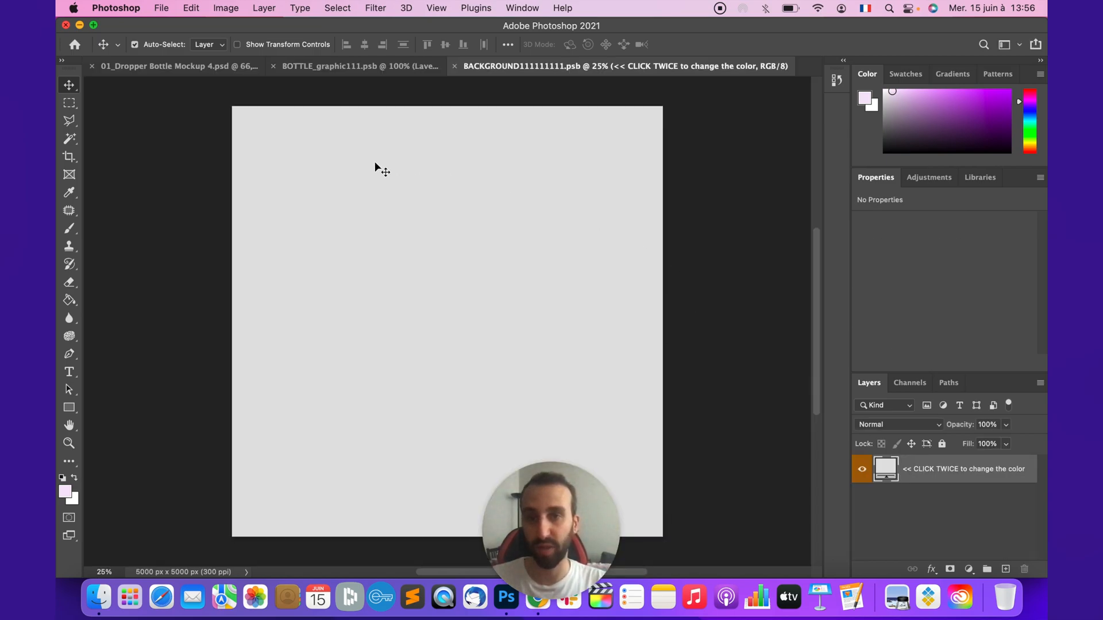
Change the background's solid color fill to dark green, save it, and return to the mockup.
left_click(69, 407)
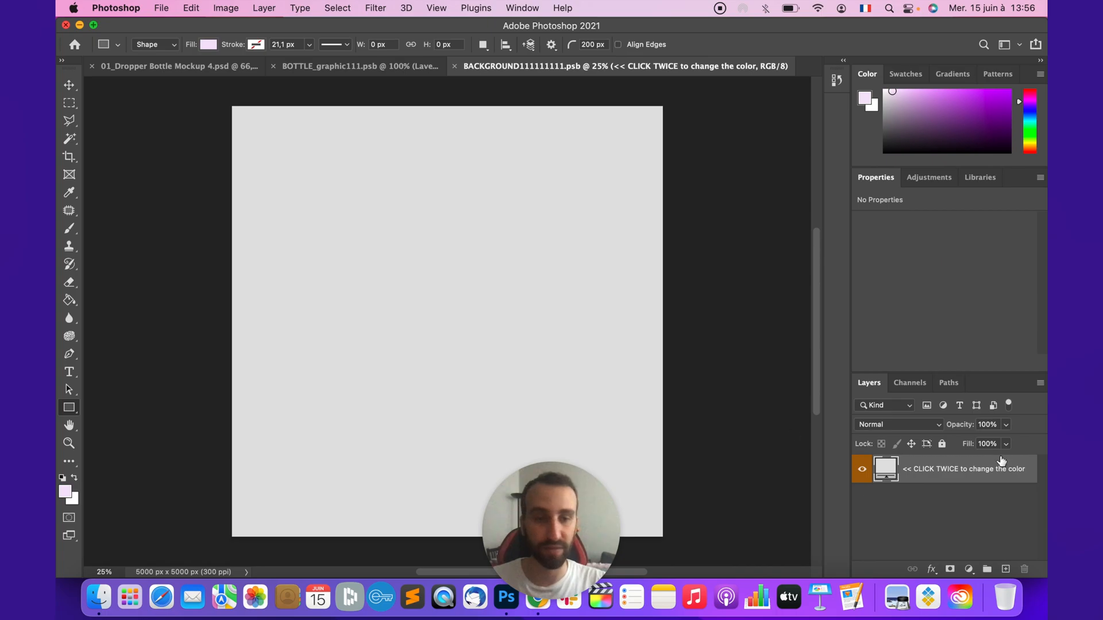
double_click(879, 470)
left_click_drag(833, 297, 767, 265)
left_click(878, 251)
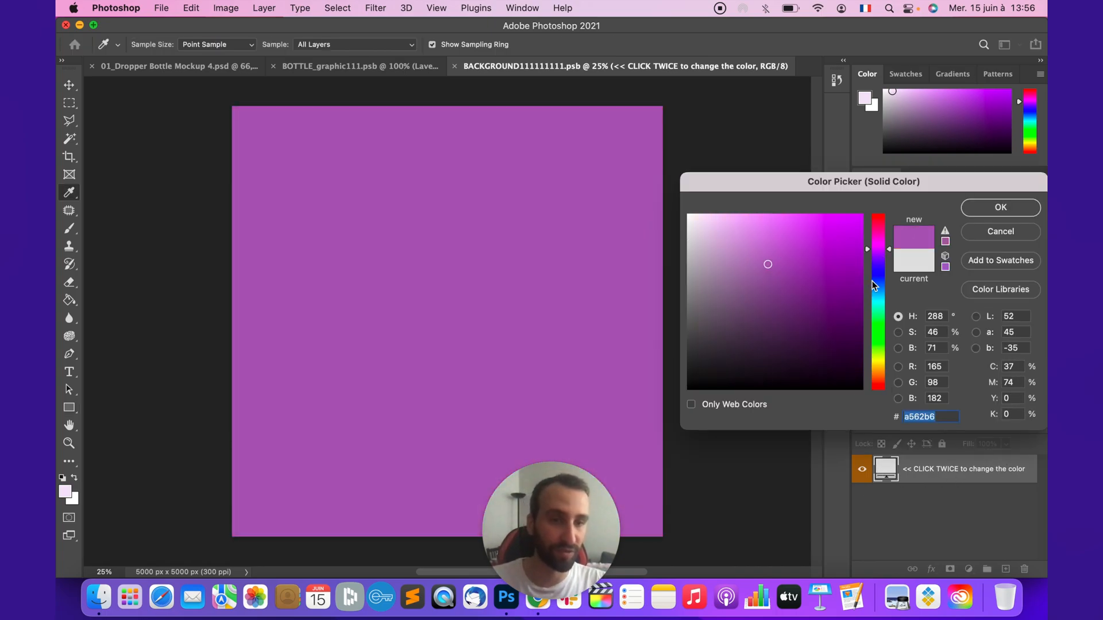
mouse_move(883, 349)
left_mouse_down()
mouse_move(882, 323)
mouse_move(883, 345)
left_mouse_up()
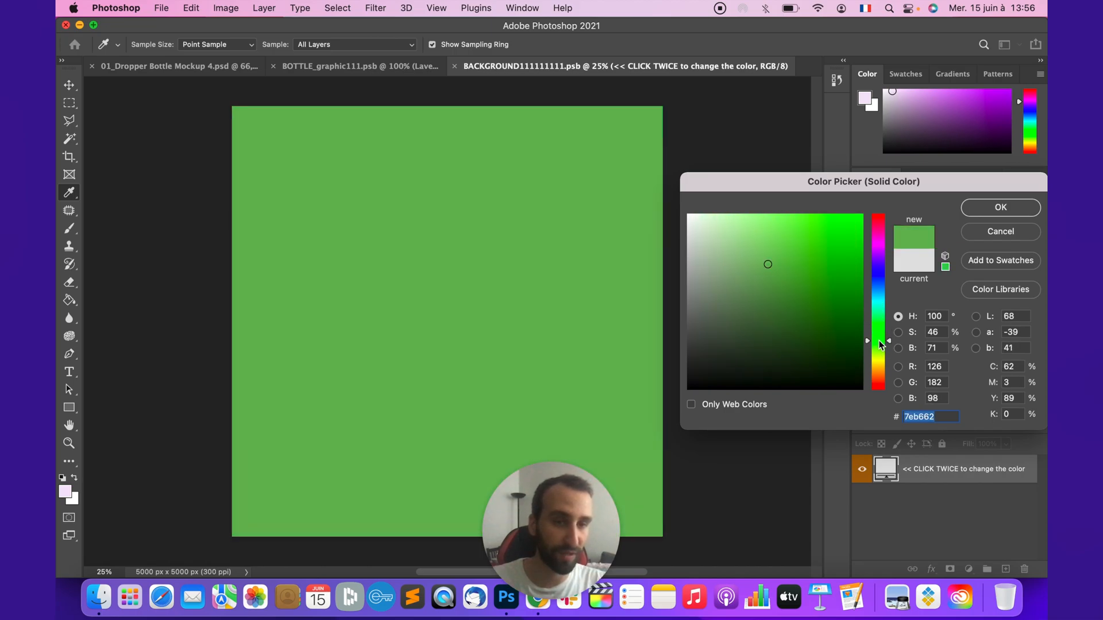
mouse_move(839, 315)
left_mouse_down()
mouse_move(770, 308)
mouse_move(827, 273)
mouse_move(785, 319)
left_mouse_up()
key("super+s")
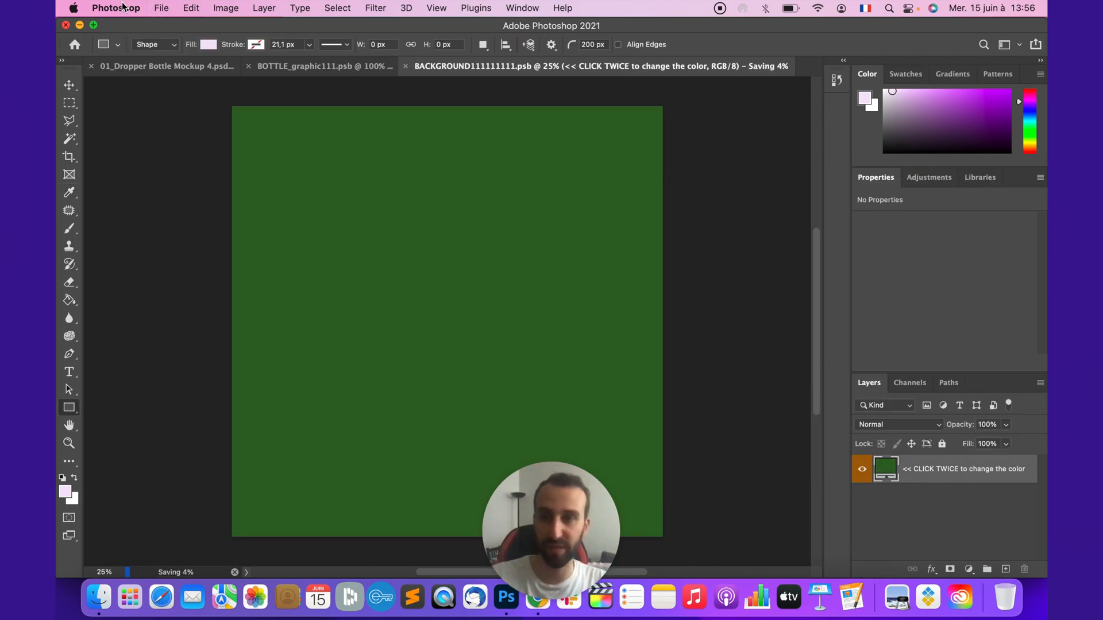
left_click(157, 74)
key("super+minus")
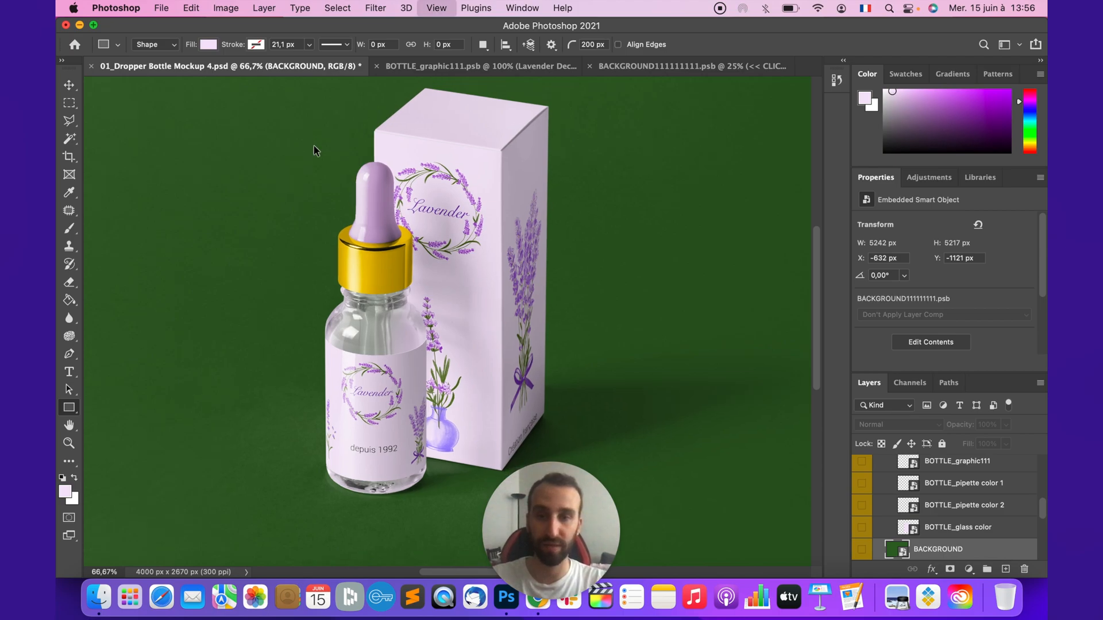
key("super+minus")
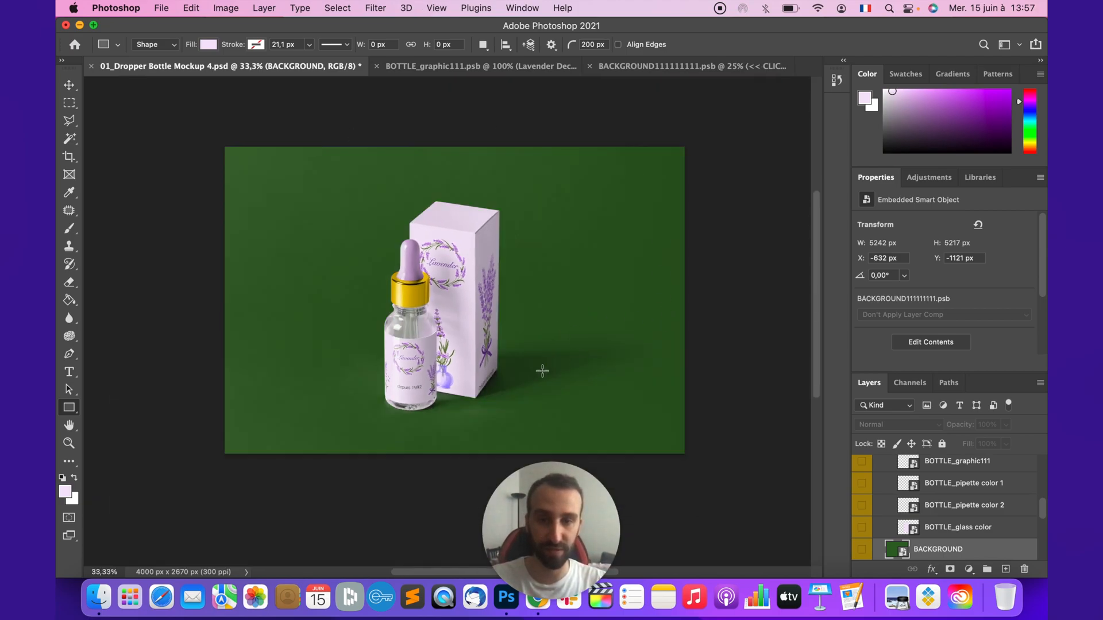
key("super+plus")
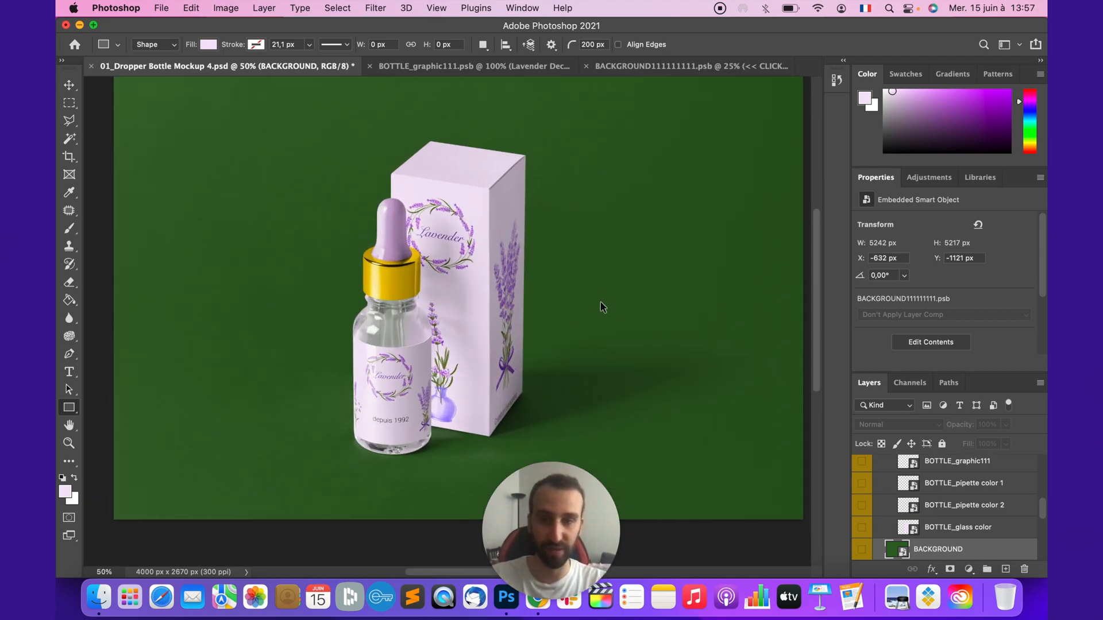
key("super+minus")
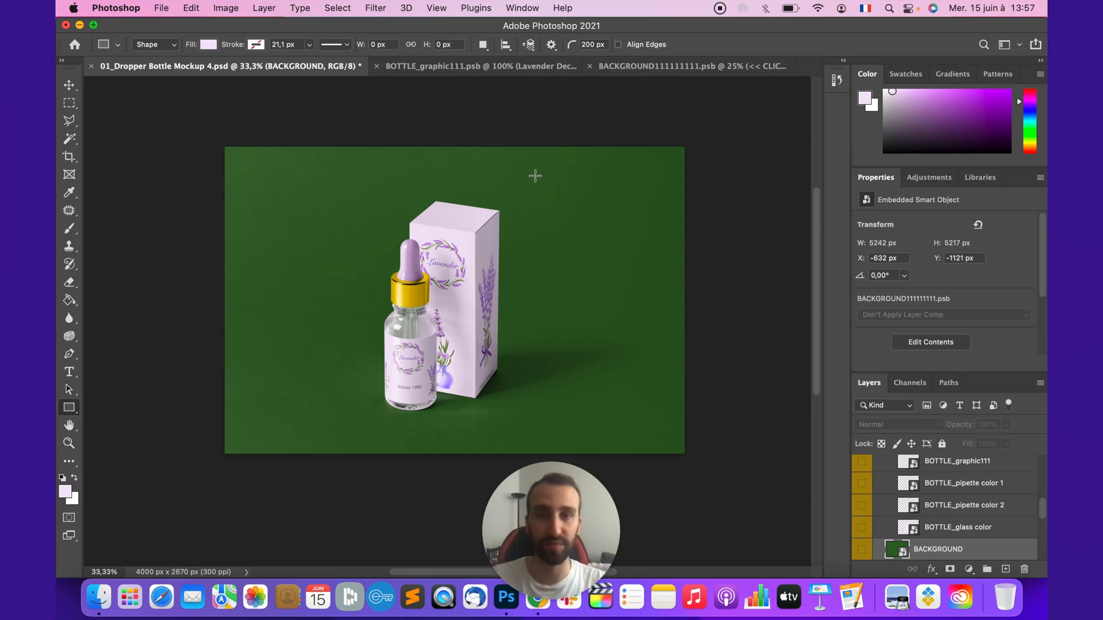
left_click_drag(561, 525, 139, 519)
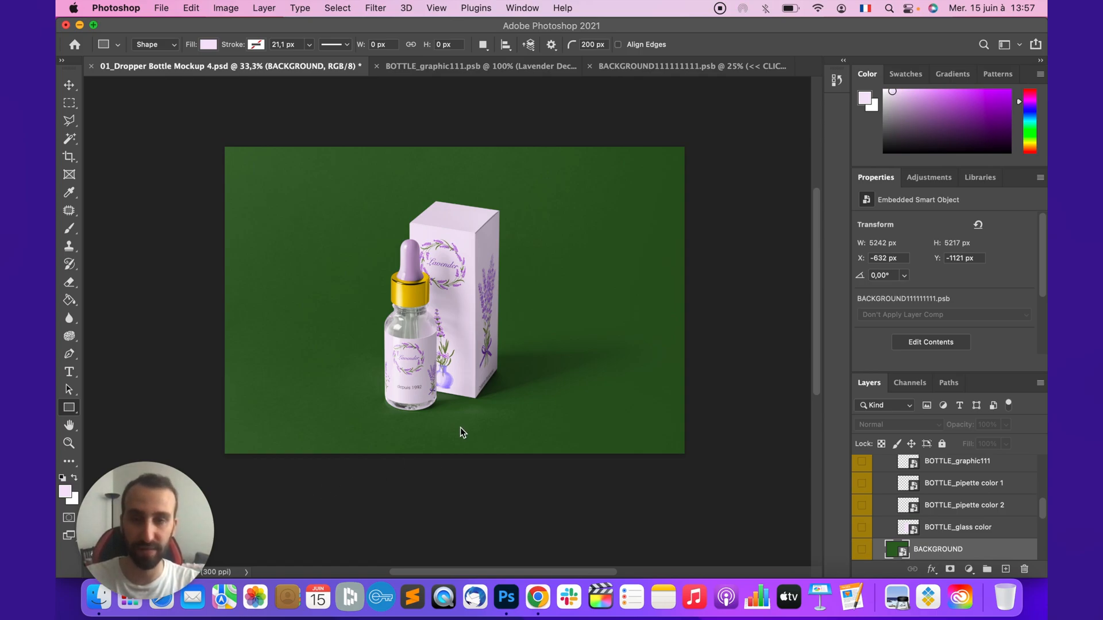
Hide the warm filter in the FILTERS group and preview the retro and cold filters in turn, hiding each again.
scroll(938, 515, "down", 3)
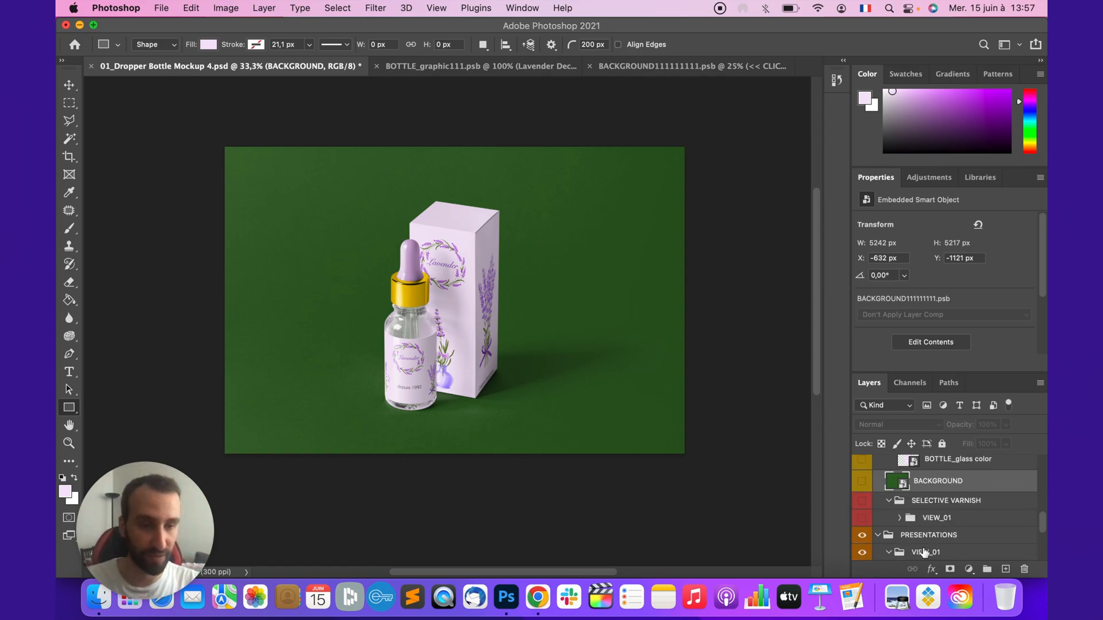
scroll(922, 548, "down", 2)
scroll(920, 545, "down", 5)
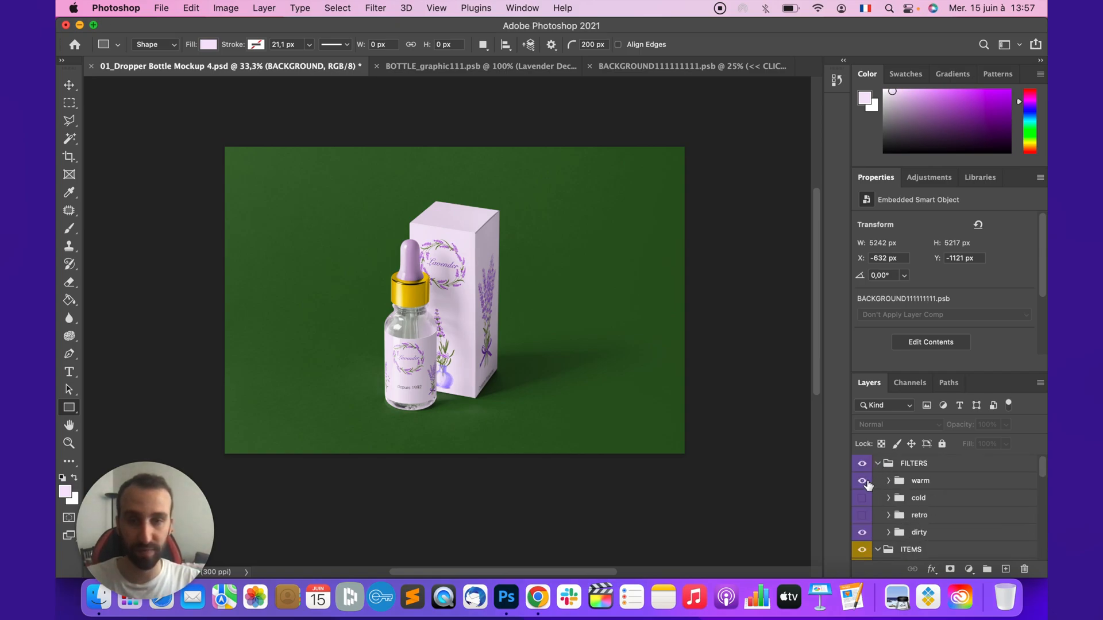
left_click(861, 463)
left_click(862, 515)
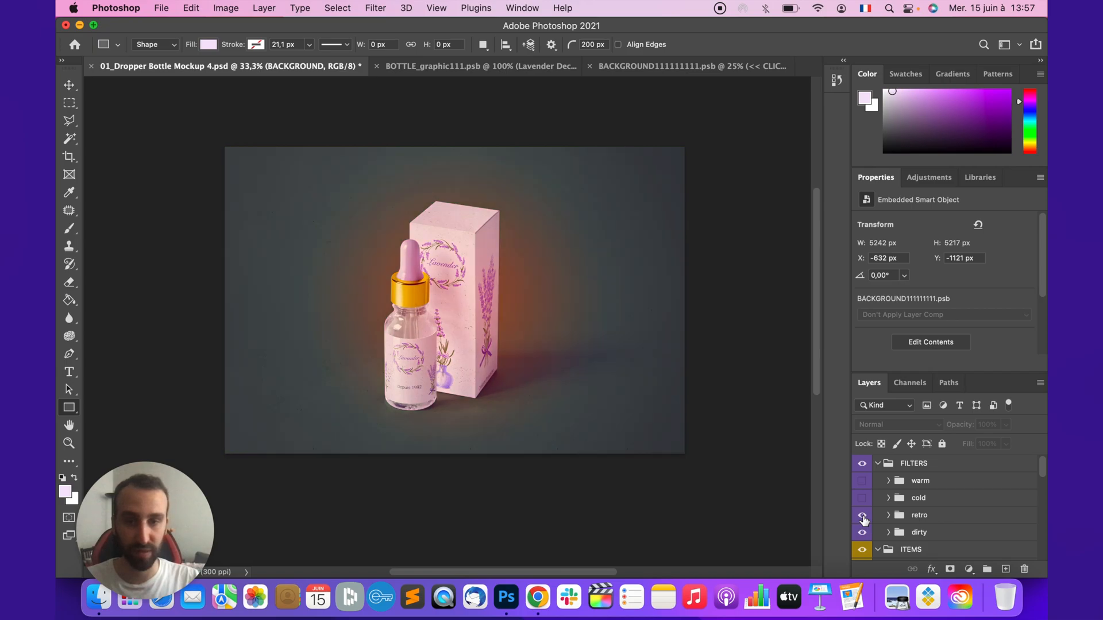
left_click(862, 516)
left_click(862, 498)
left_click(861, 498)
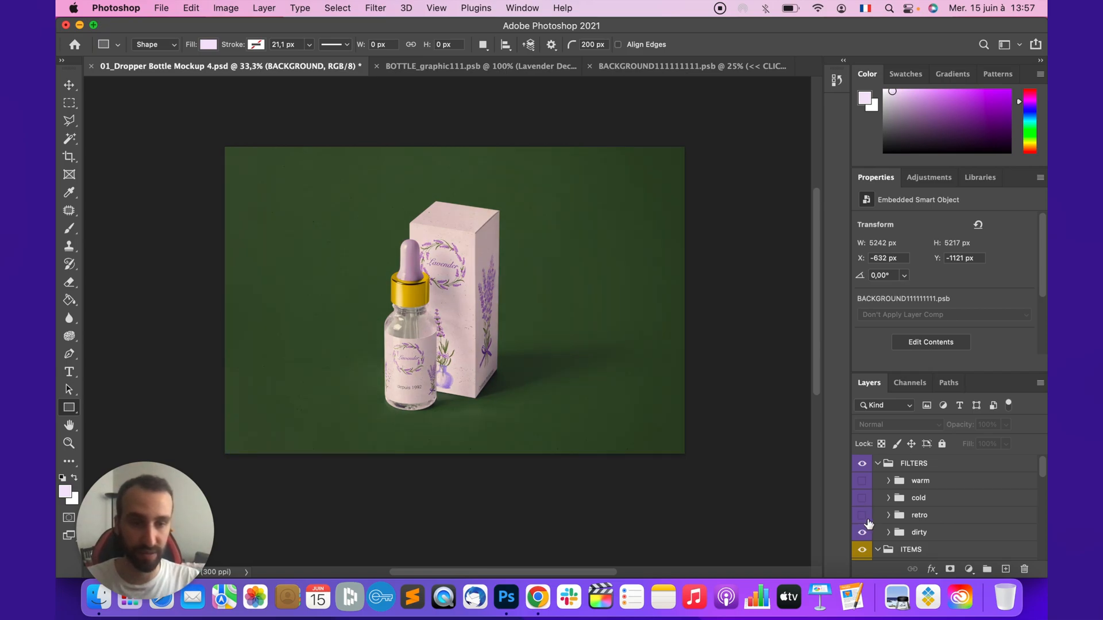
Compare the mockup with and without the dirty filter, inspect its texture up close, and leave the filter hidden.
left_click(861, 533)
left_click(862, 533)
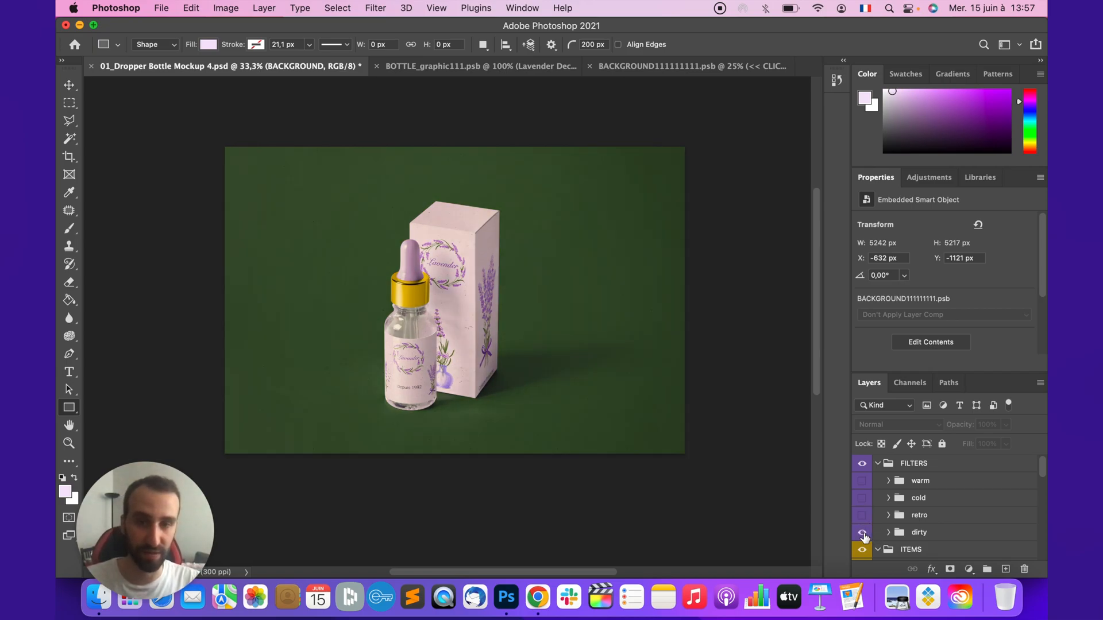
left_click(862, 533)
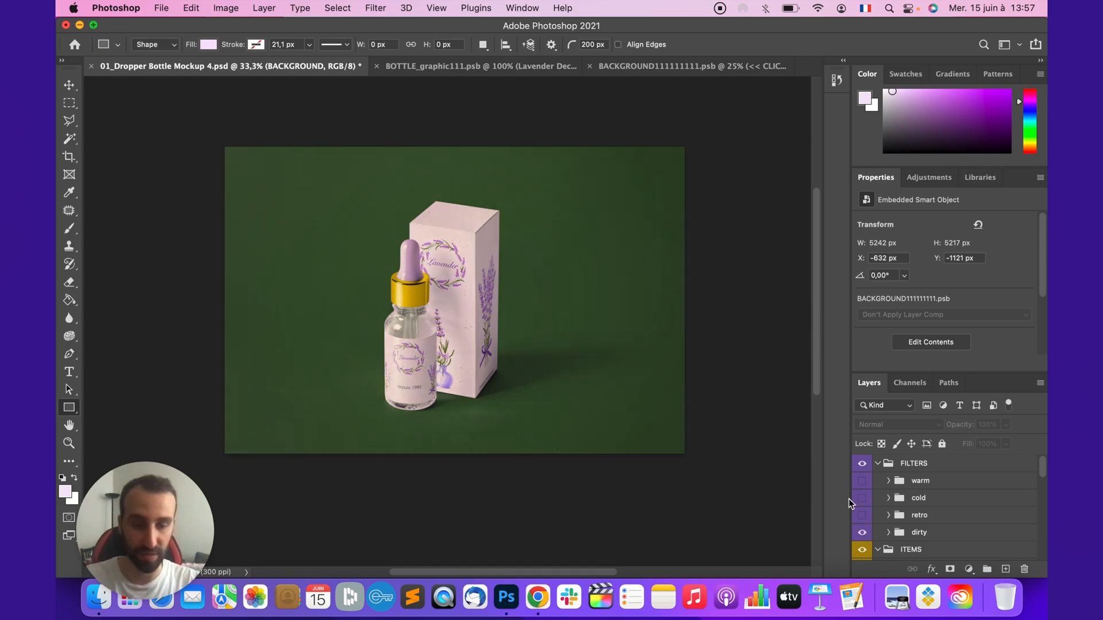
key("super+plus")
key("super+plus")
key("super+plus")
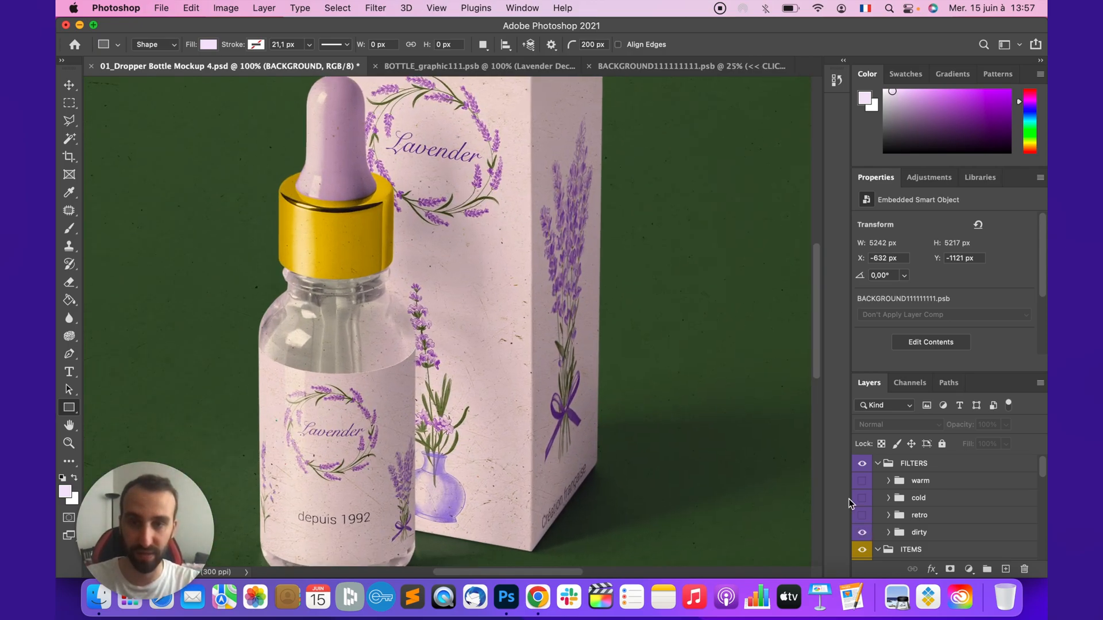
key("super+minus")
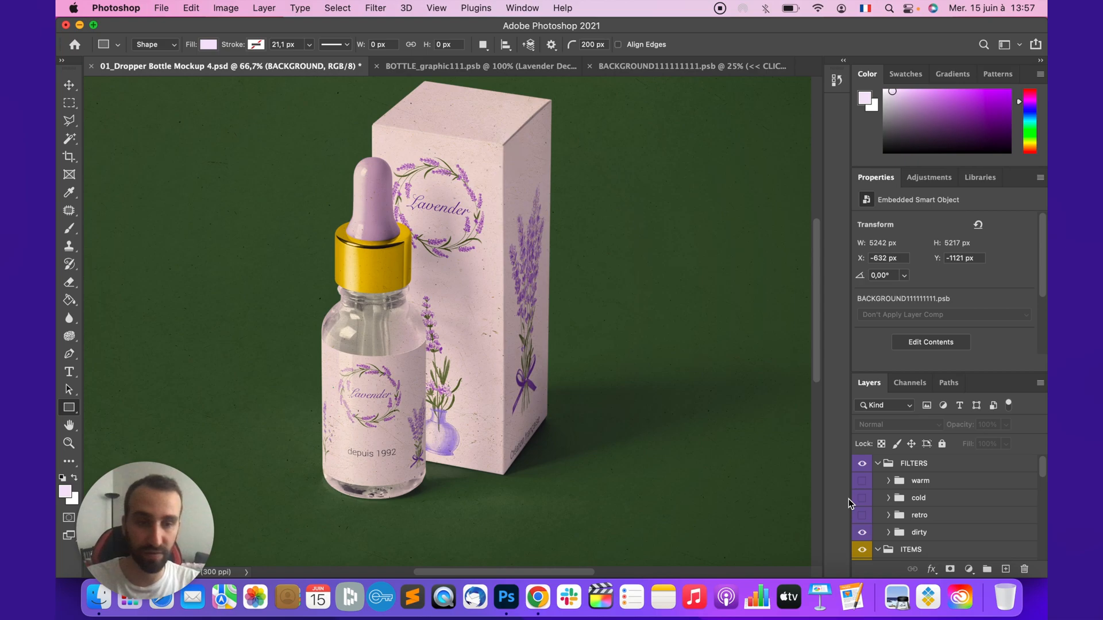
left_click(862, 532)
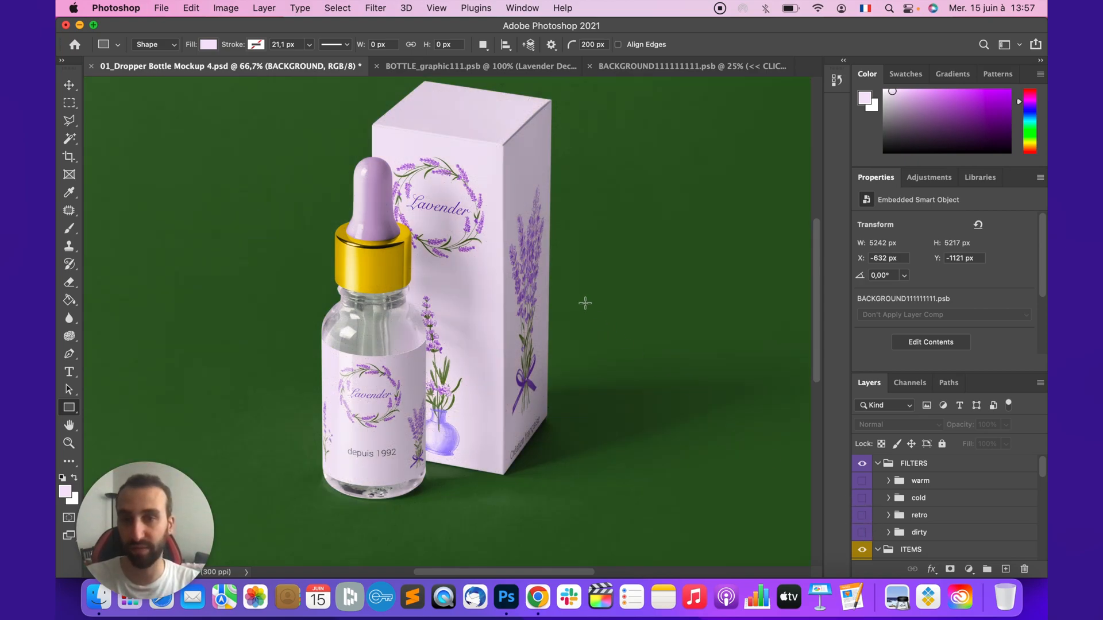
Collapse the VIEW_01 group inside the PRESENTATIONS group.
scroll(896, 523, "down", 5)
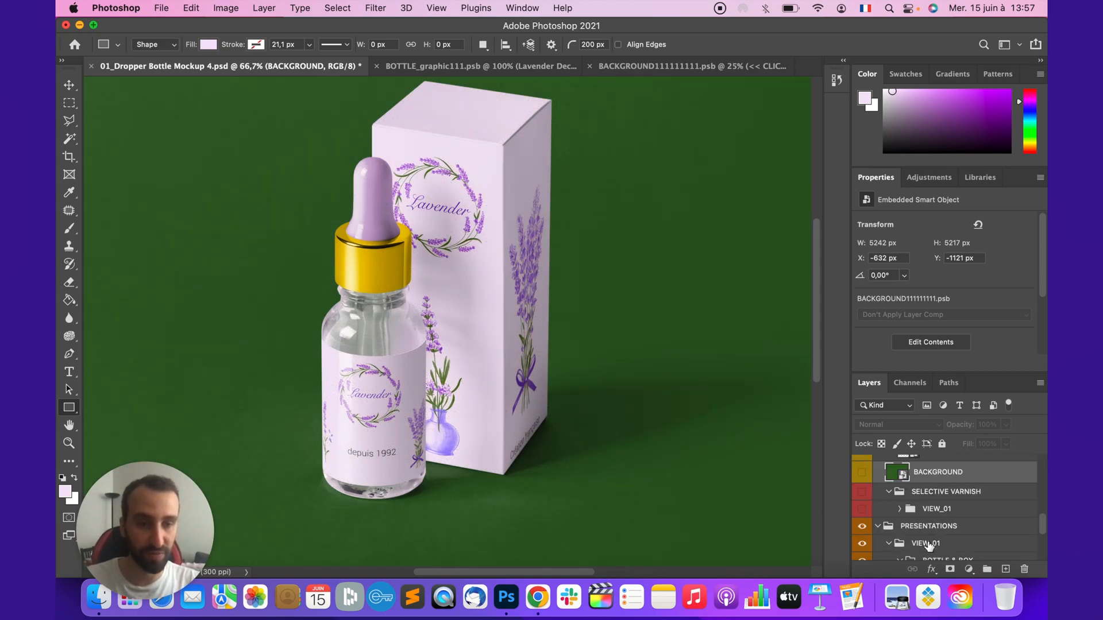
scroll(932, 544, "down", 3)
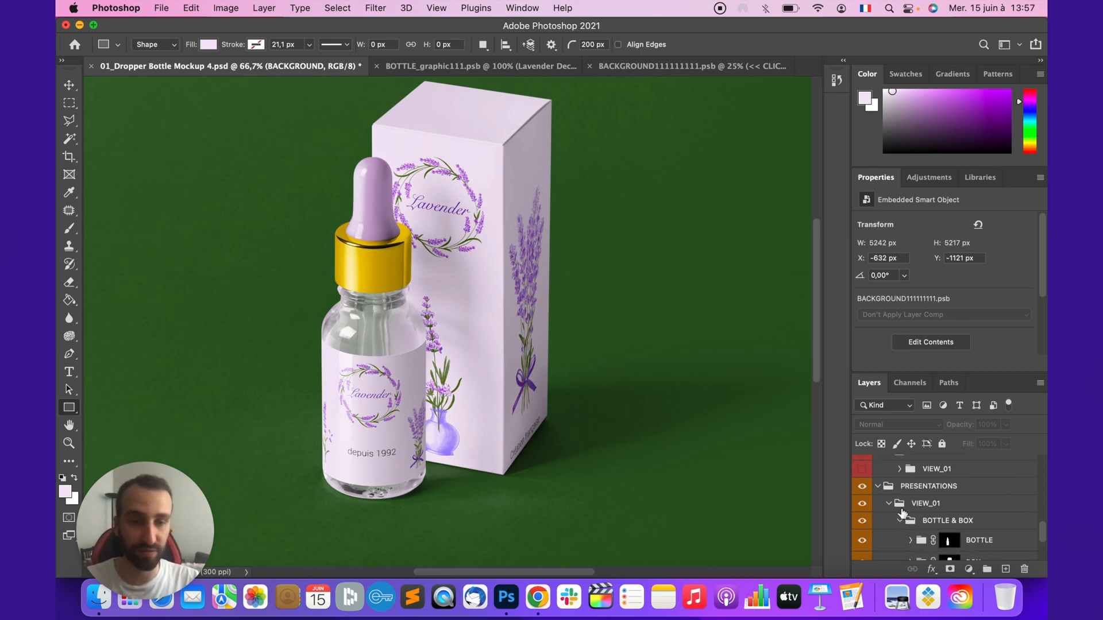
left_click(889, 505)
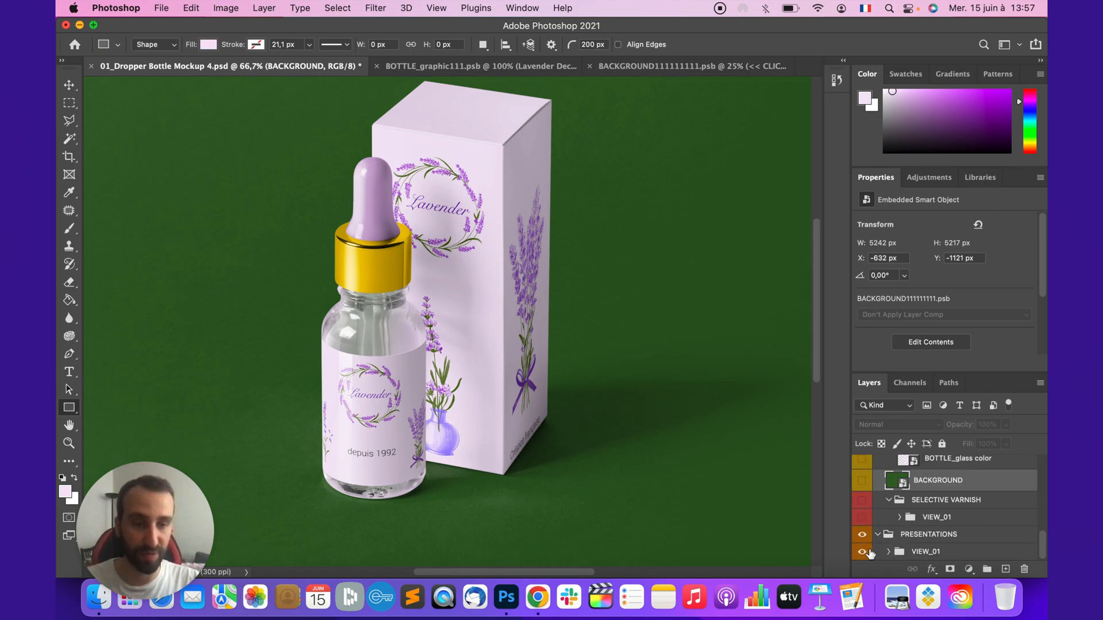
Compare the mockup with the VIEW_01 presentation group hidden and shown, and expand the group to reveal its subgroups.
left_click(862, 551)
left_click(862, 552)
left_click(889, 551)
scroll(919, 543, "down", 3)
left_click(900, 498)
left_click(862, 487)
left_click(863, 485)
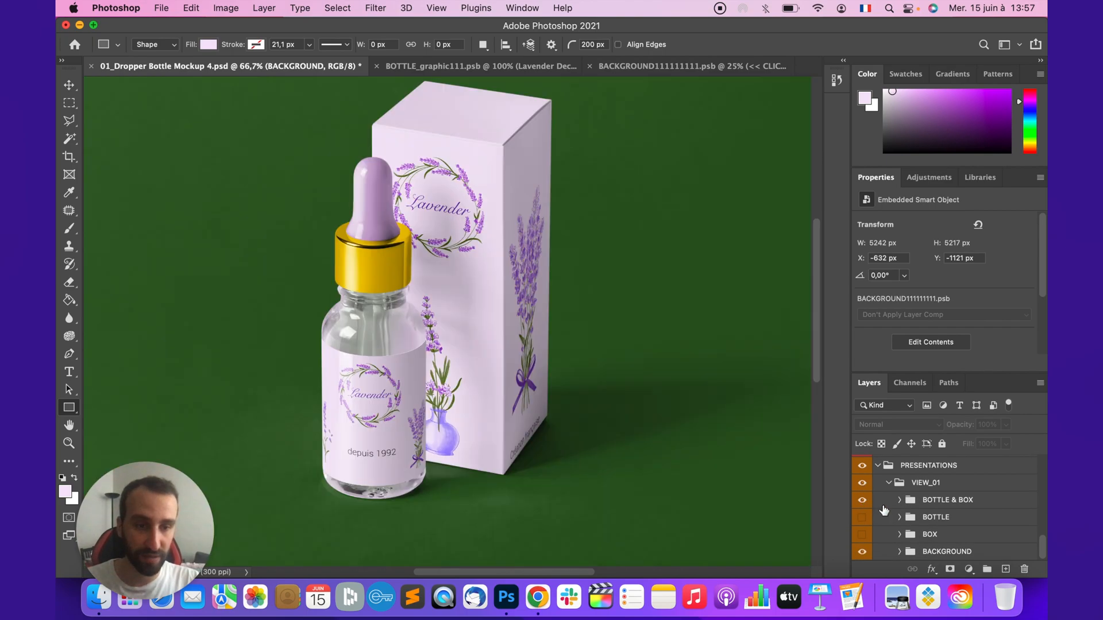
Hide the BOTTLE & BOX presentation group and preview the BOTTLE group alone, leaving only the BOX group shown over the background.
left_click(862, 501)
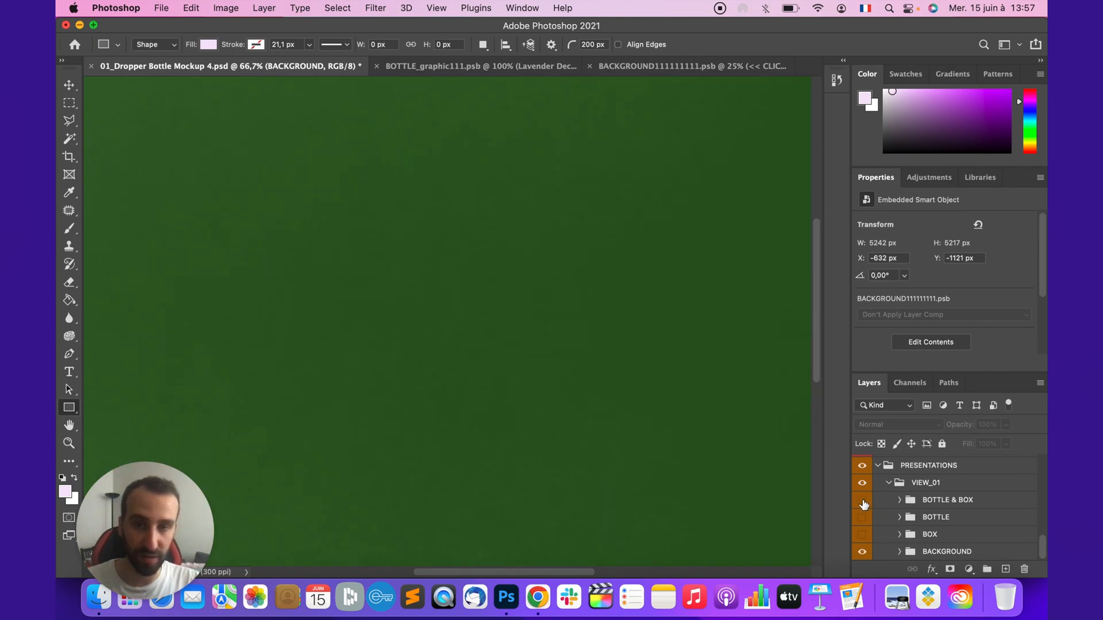
left_click(862, 500)
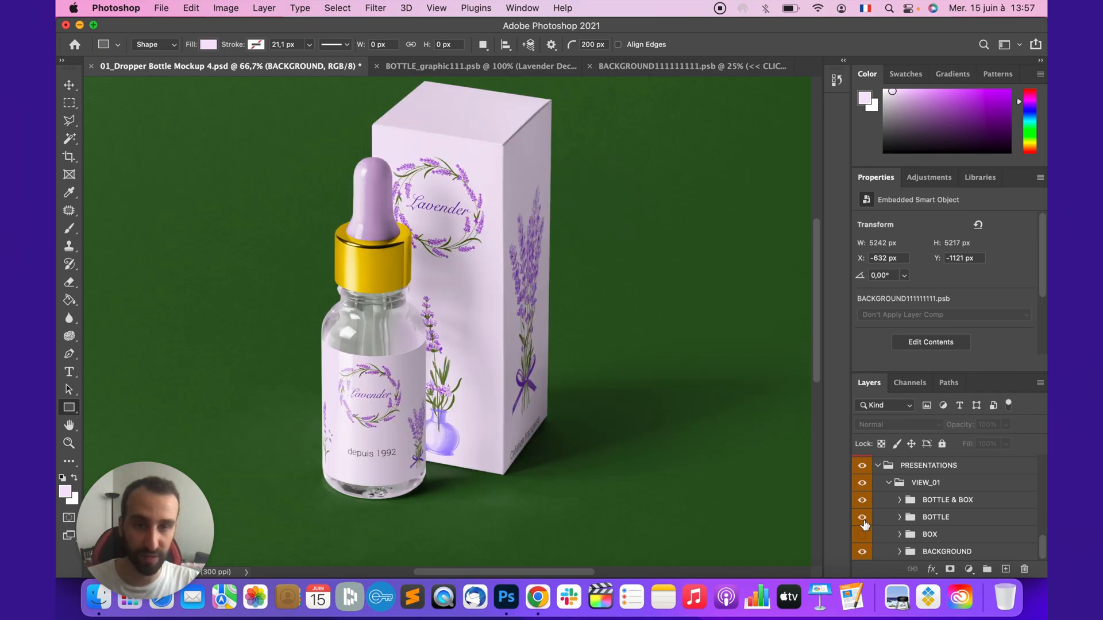
left_click(862, 501)
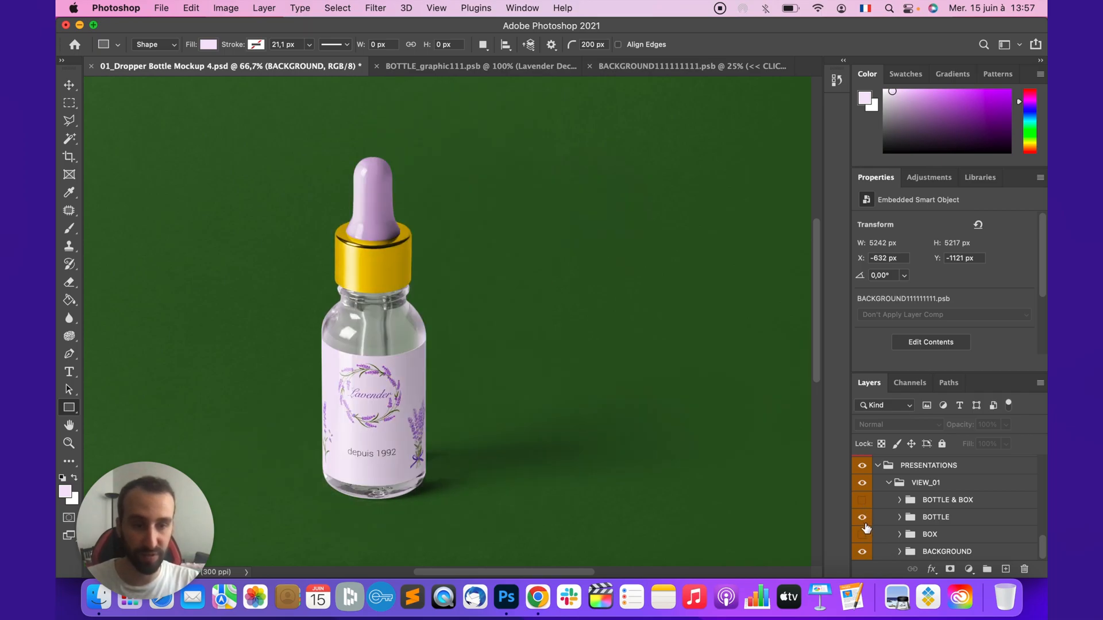
left_click(863, 518)
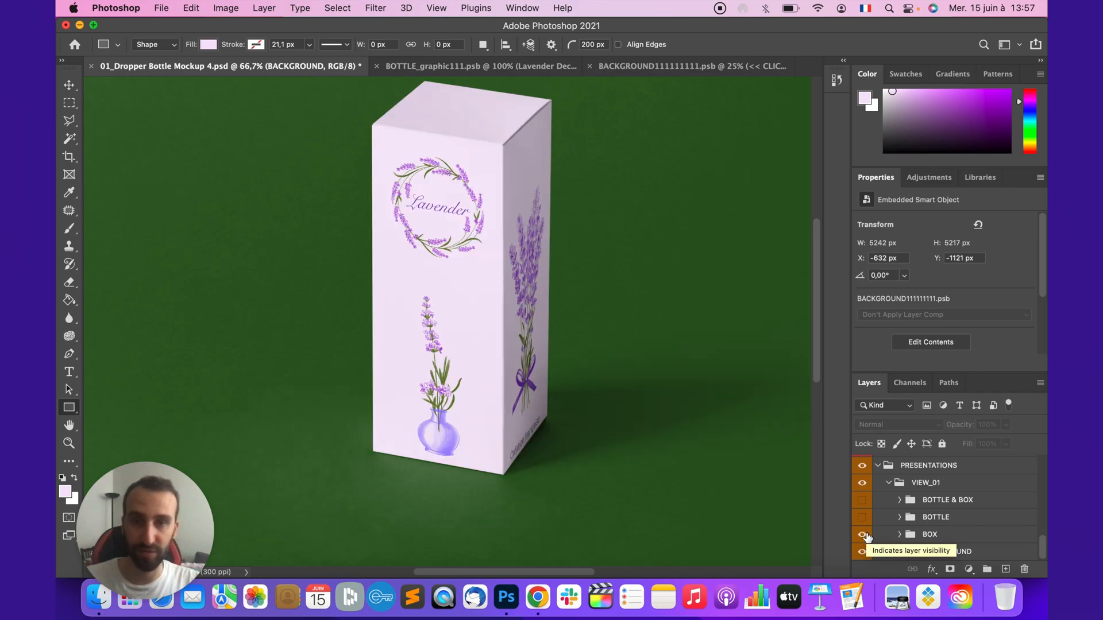
left_click(864, 535)
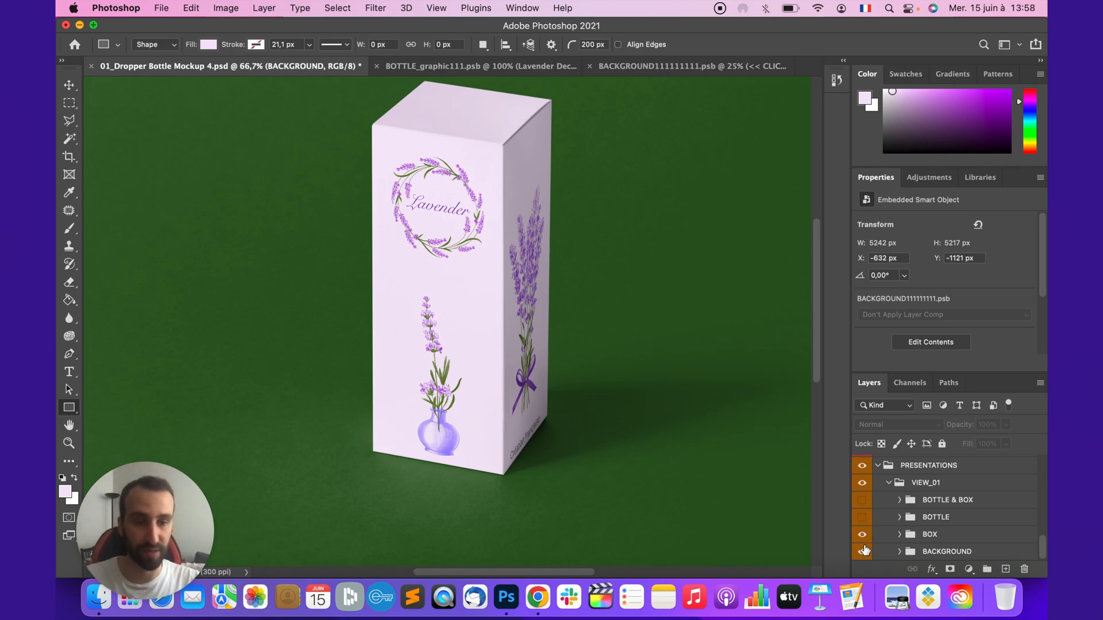
Preview the box on transparency by hiding the BACKGROUND presentation group, restore it, and show the BOTTLE group alongside the box.
left_click(862, 552)
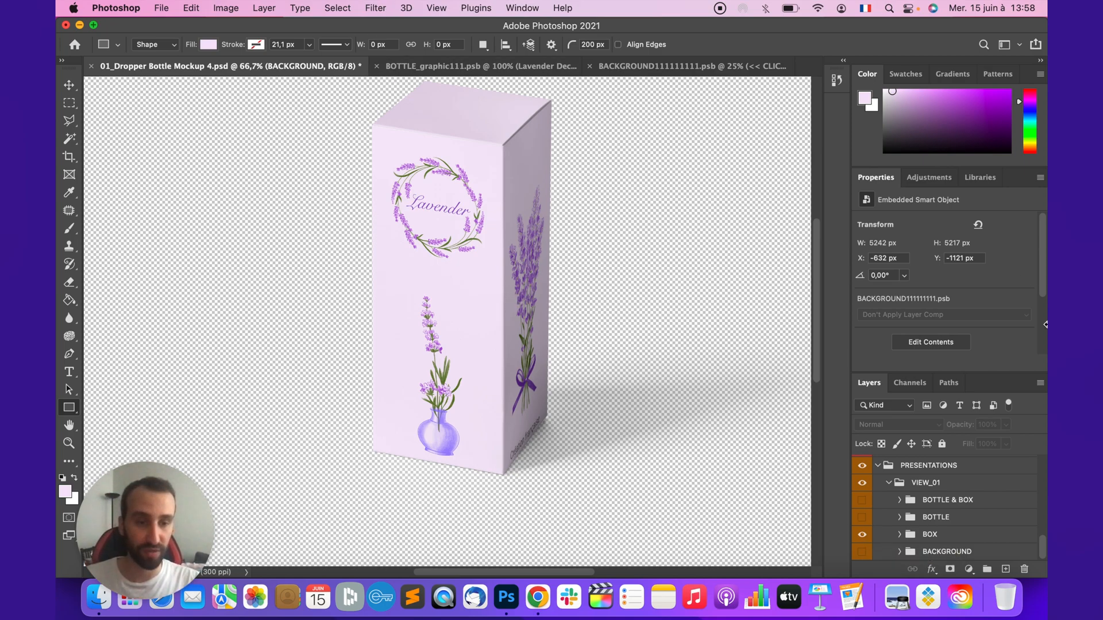
left_click(861, 552)
left_click(861, 516)
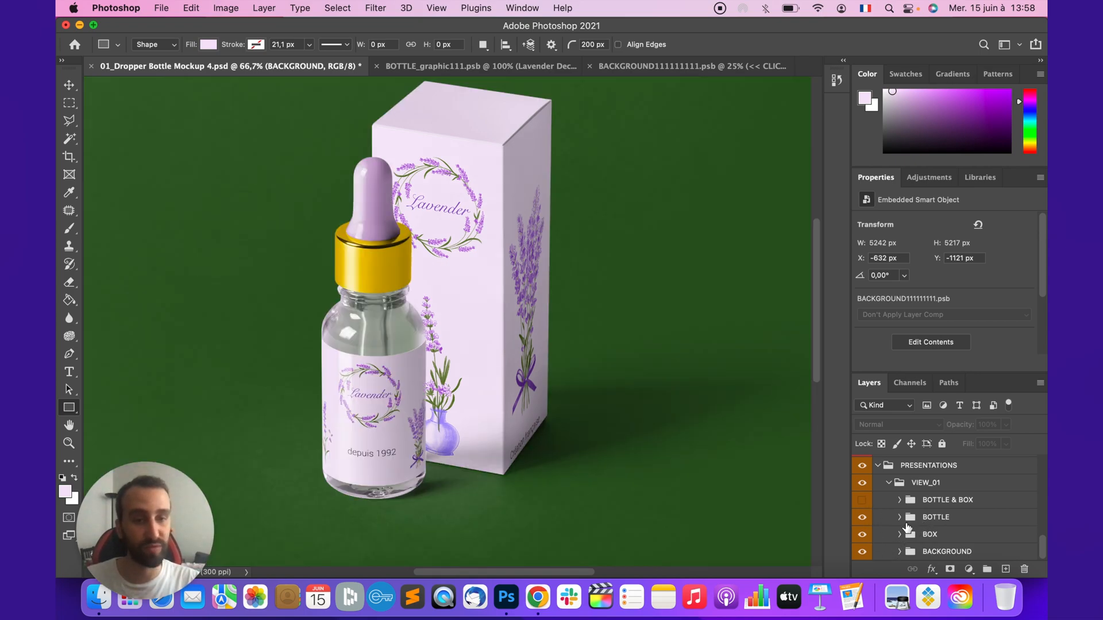
Collapse the PRESENTATIONS group and return to the BOX and BOTTLE smart object layers.
left_click(877, 466)
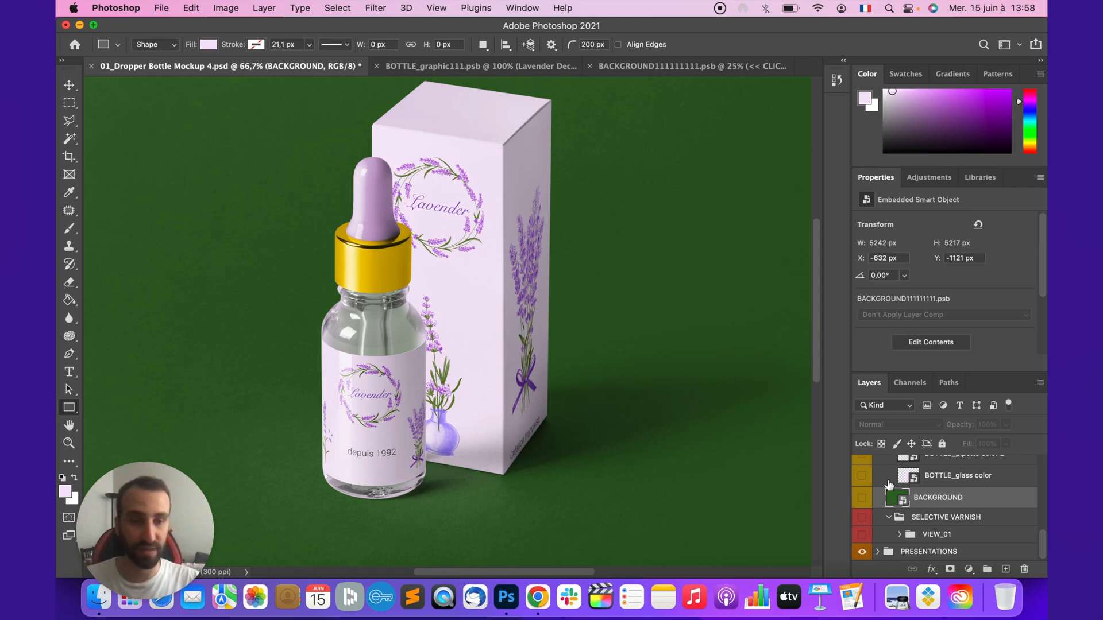
scroll(888, 484, "up", 2)
scroll(888, 489, "up", 3)
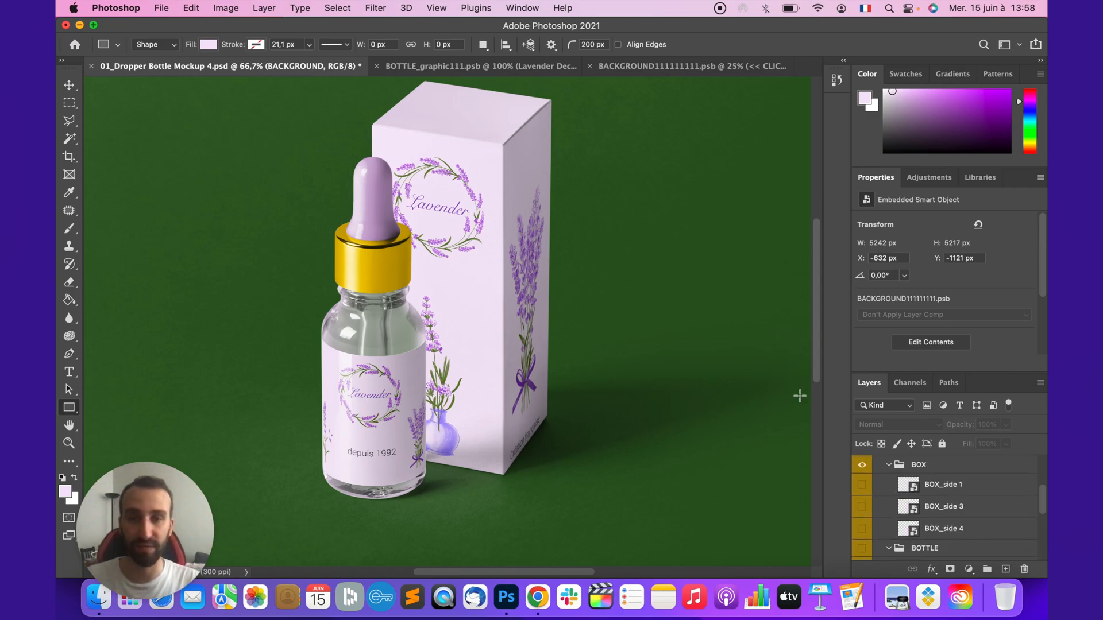
scroll(612, 220, "up", 1)
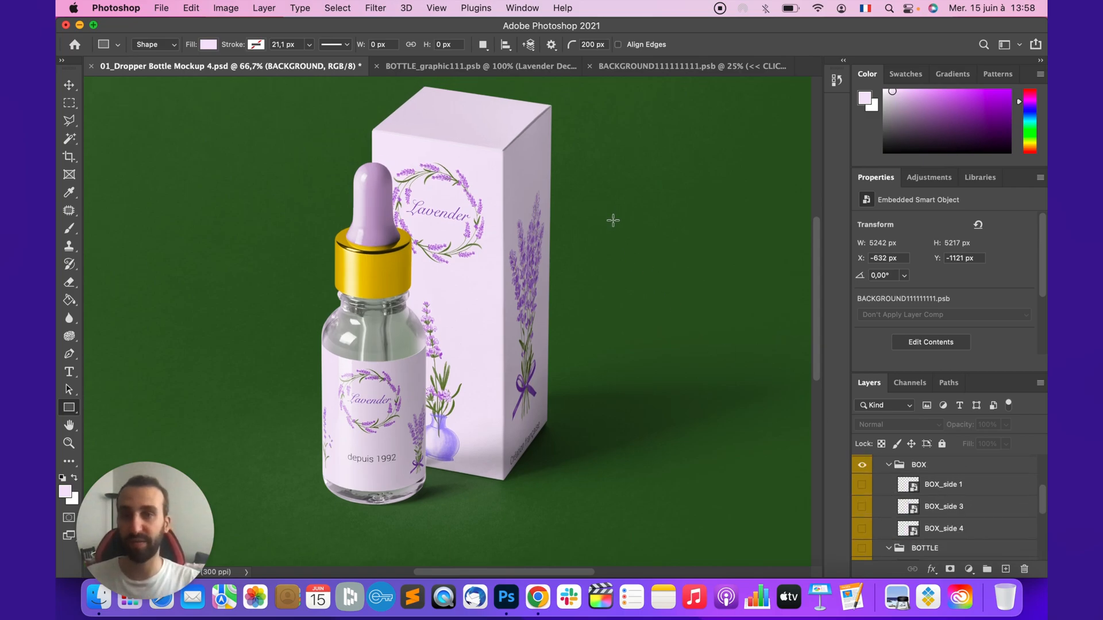